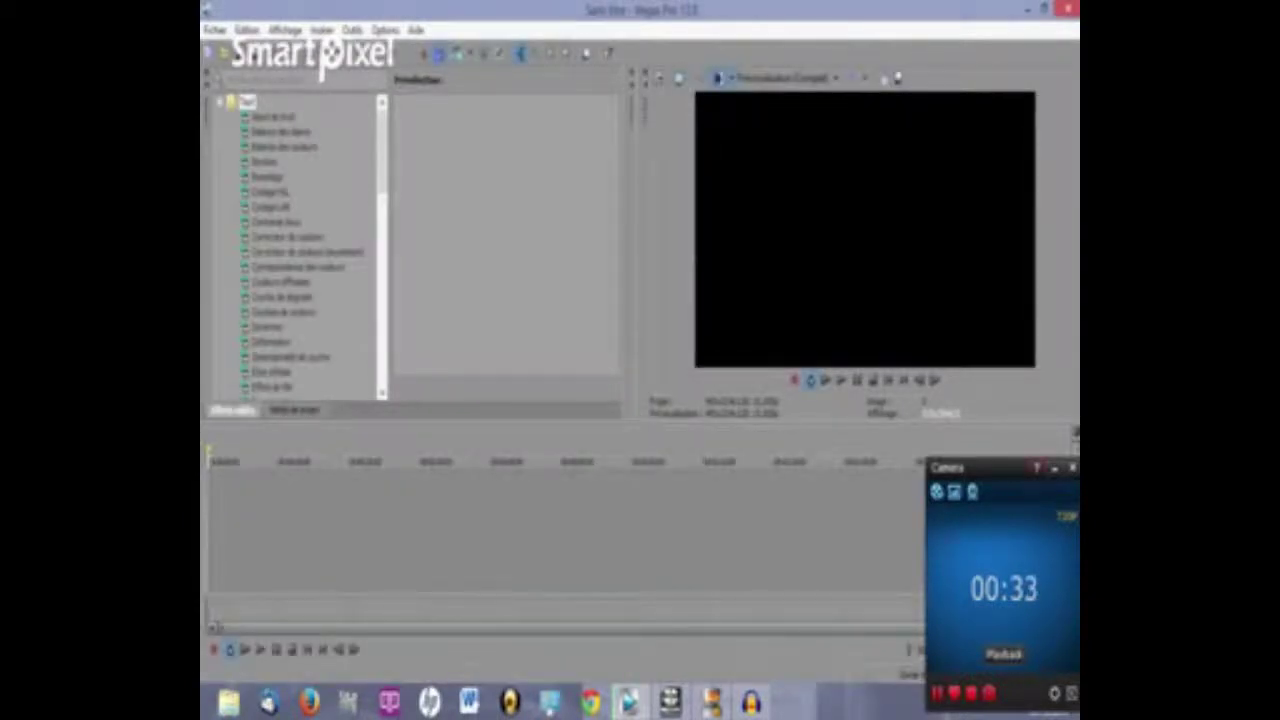
- Move the recorder window out of the way and open the media generators window
{"action": "mouse_move", "coordinate": [1003, 468]}
{"action": "left_mouse_down"}
{"action": "mouse_move", "coordinate": [1021, 476]}
{"action": "mouse_move", "coordinate": [1015, 486]}
{"action": "left_mouse_up"}
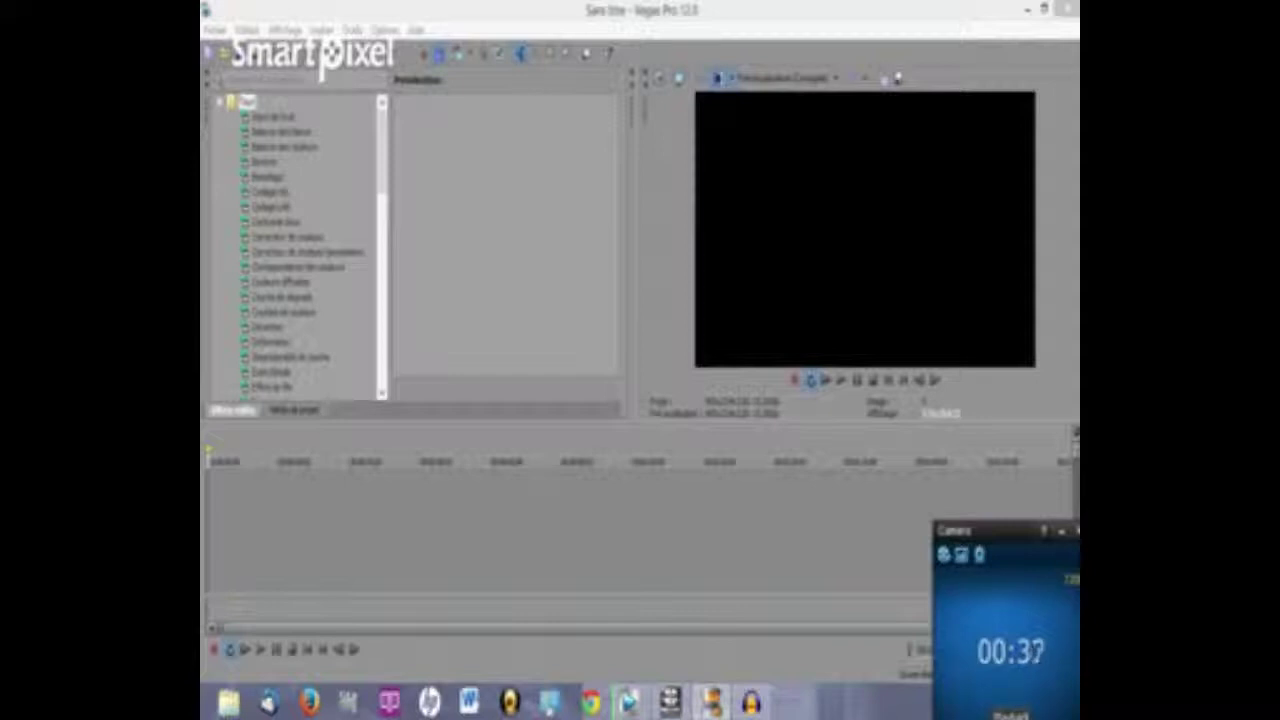
{"action": "left_click", "coordinate": [321, 30]}
{"action": "mouse_move", "coordinate": [285, 30]}
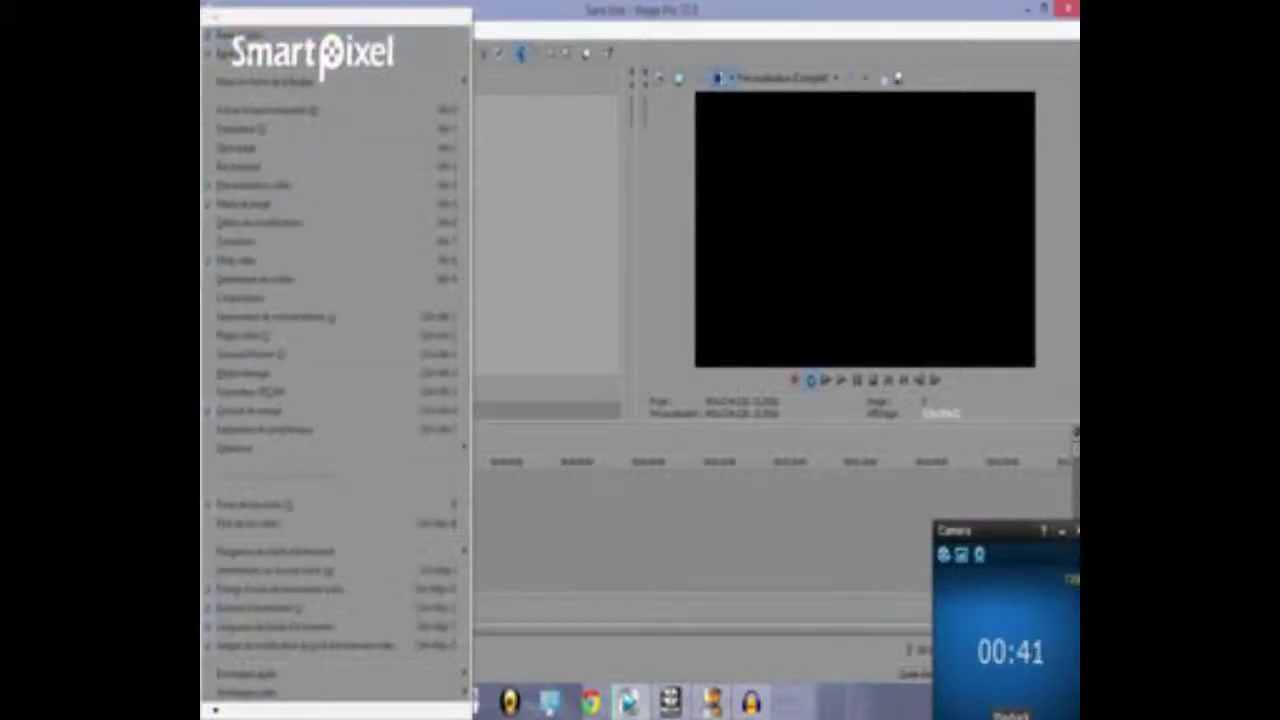
{"action": "left_click", "coordinate": [540, 200]}
{"action": "left_click", "coordinate": [285, 30]}
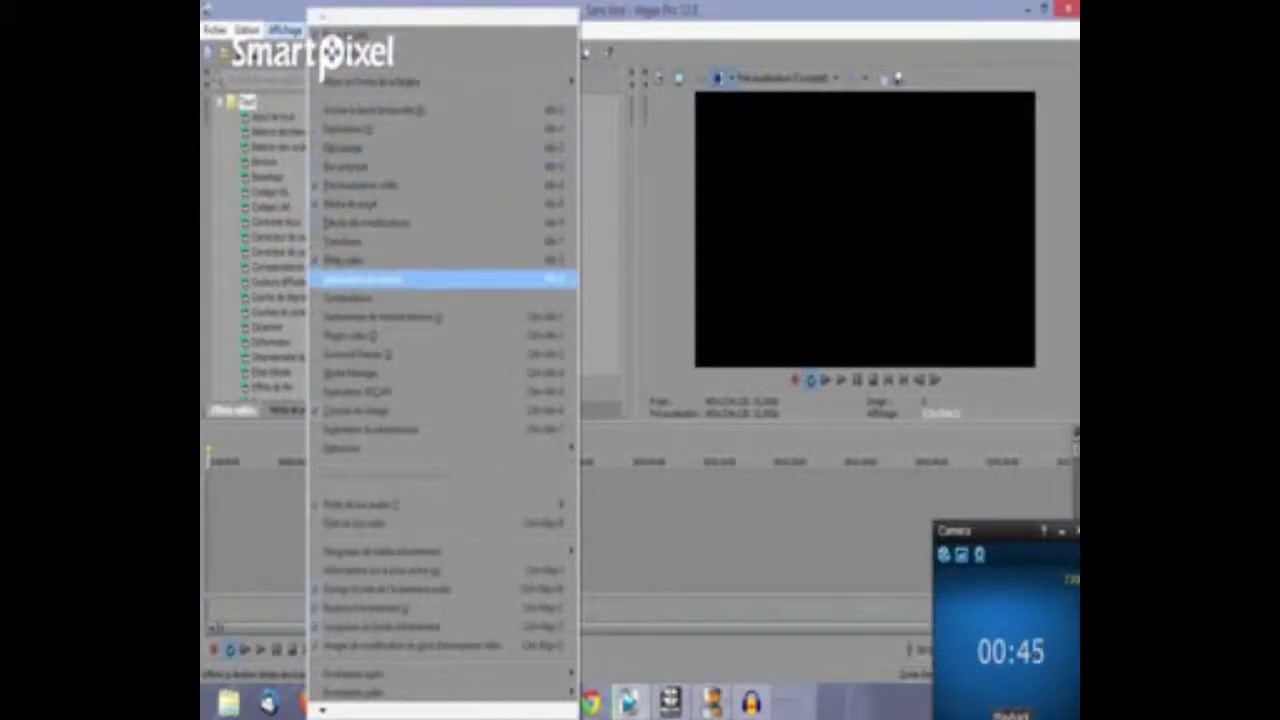
{"action": "left_click", "coordinate": [362, 279]}
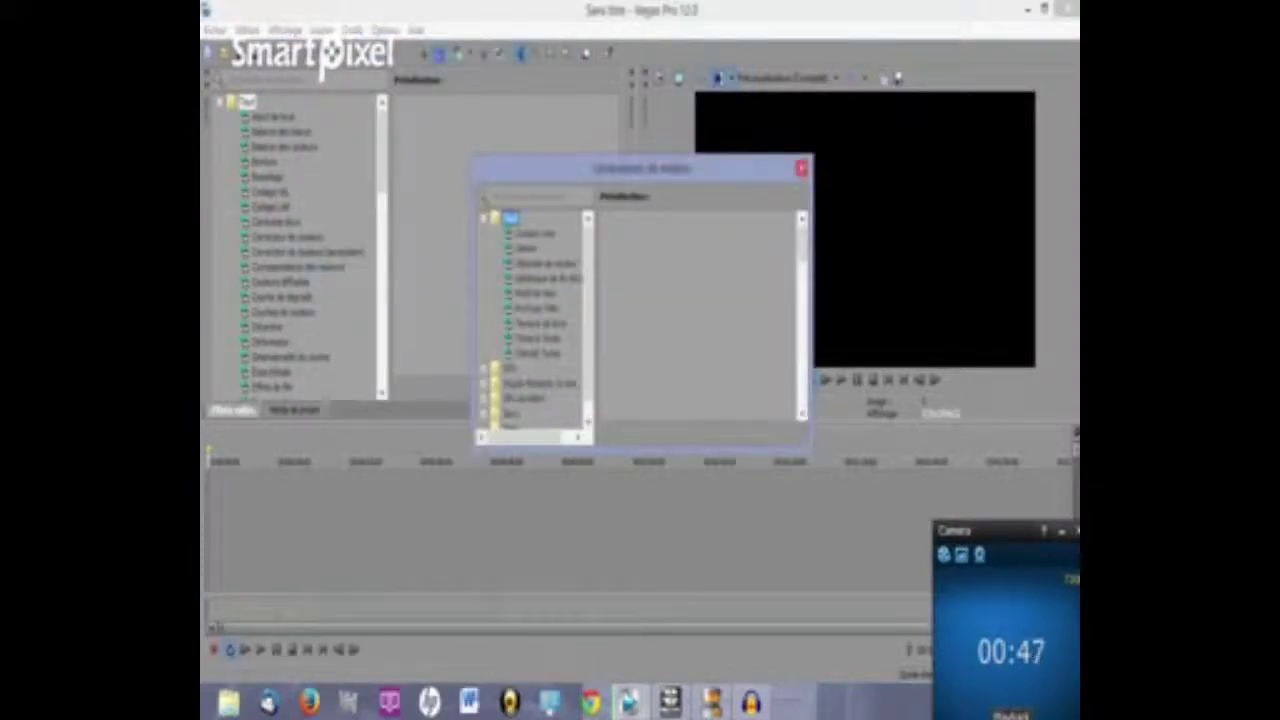
- Add the default text generator at the start of the empty timeline and extend its clip to about 17 seconds
{"action": "left_click", "coordinate": [538, 353]}
{"action": "left_click", "coordinate": [511, 218]}
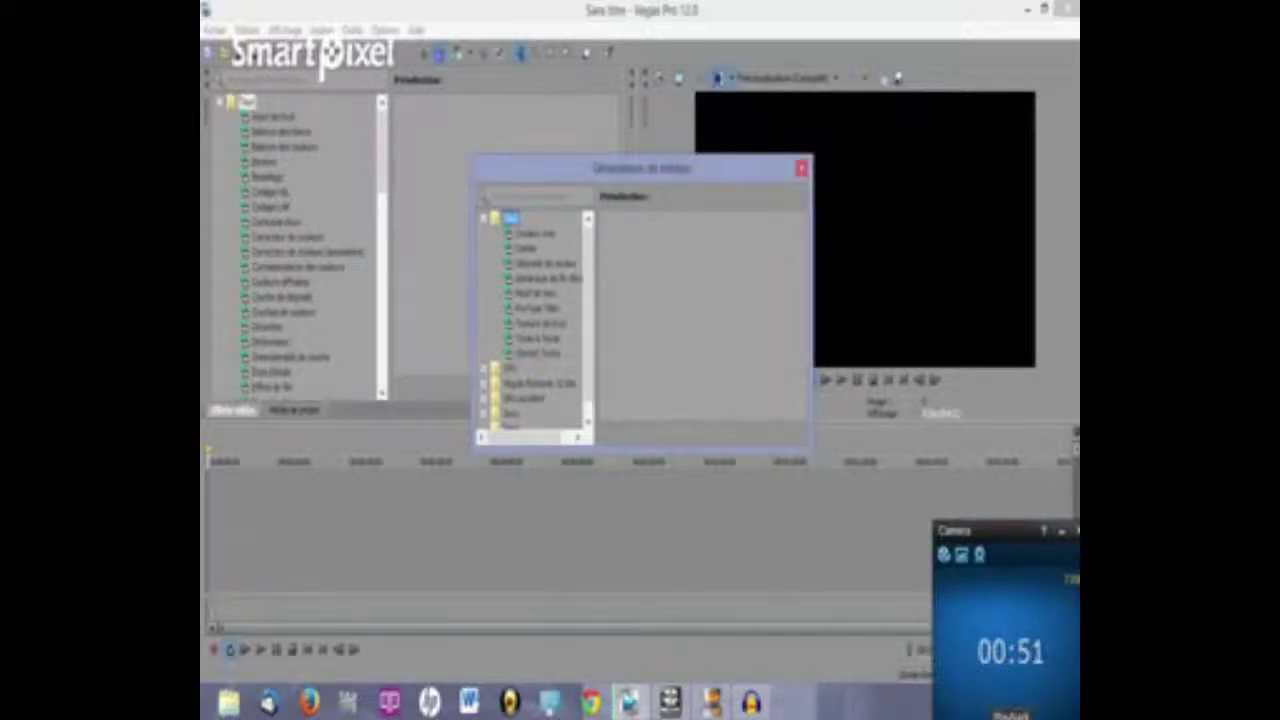
{"action": "left_click_drag", "start_coordinate": [538, 353], "coordinate": [222, 500]}
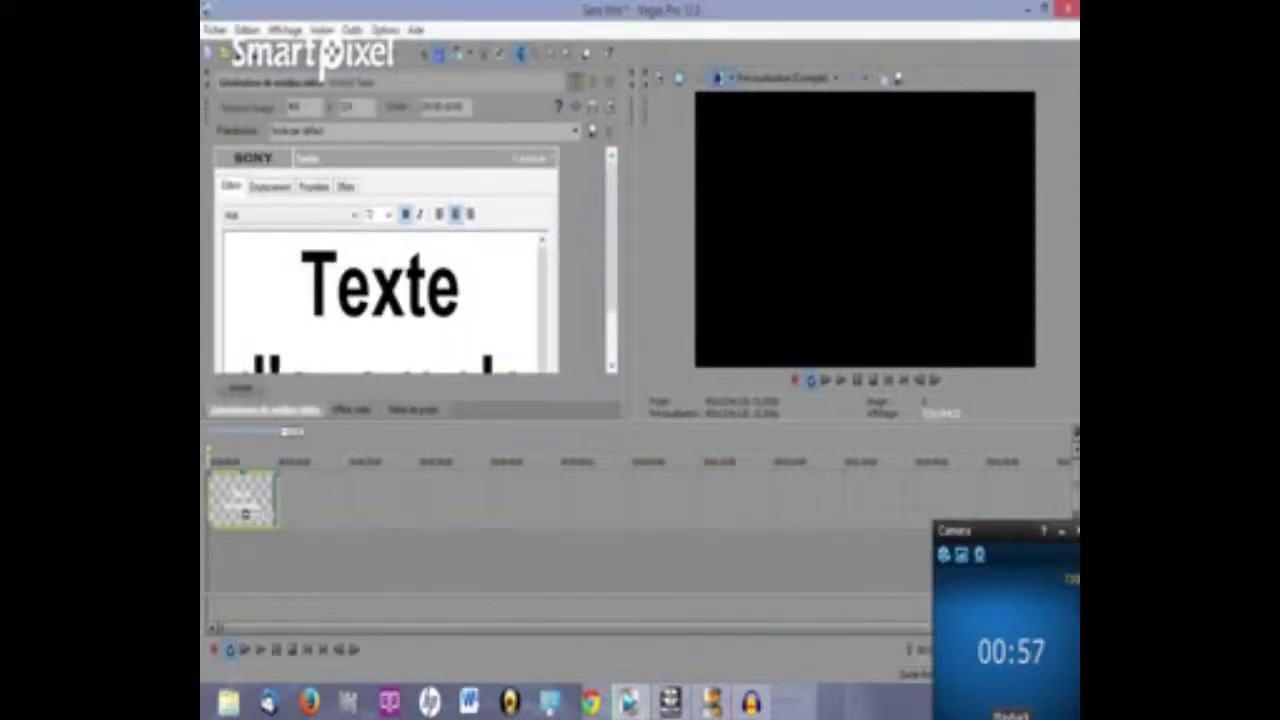
{"action": "left_click_drag", "start_coordinate": [277, 500], "coordinate": [327, 500]}
- Clear the sample text in the text generator and set the font size to 28
{"action": "left_click_drag", "start_coordinate": [612, 240], "coordinate": [612, 285]}
{"action": "left_click_drag", "start_coordinate": [530, 320], "coordinate": [236, 200]}
{"action": "key", "text": "Delete"}
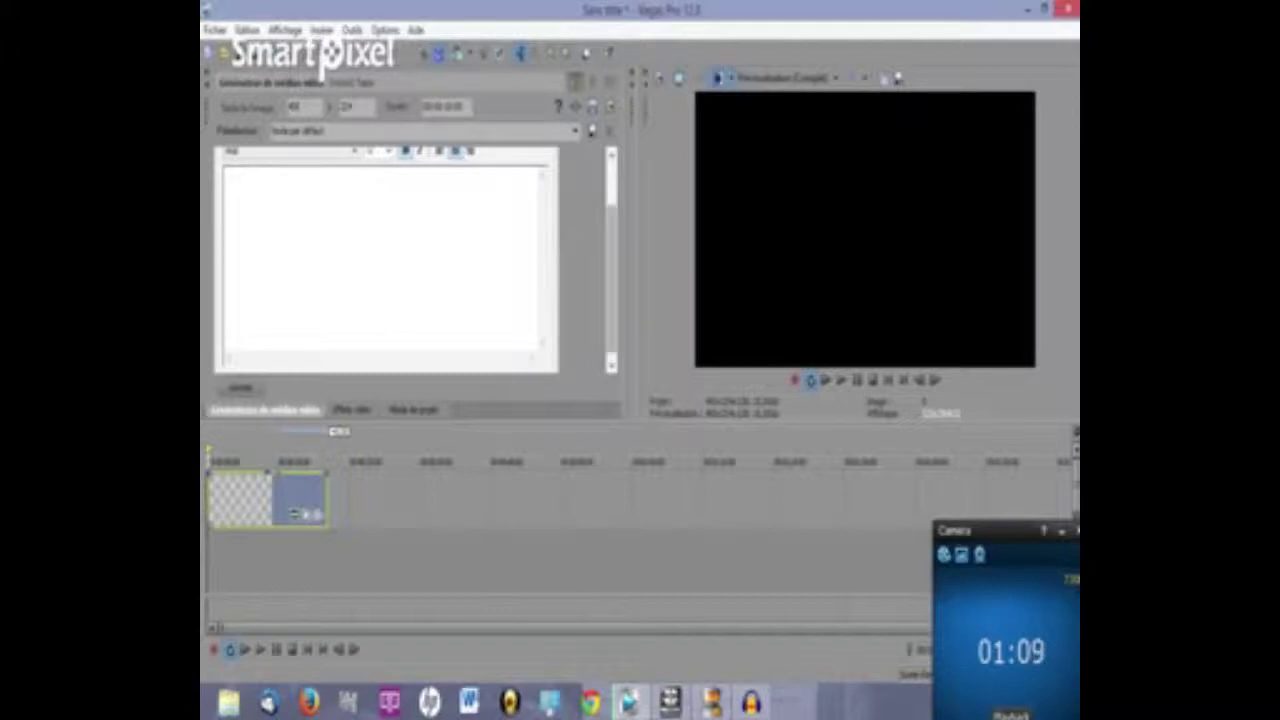
{"action": "left_click_drag", "start_coordinate": [611, 264], "coordinate": [611, 216]}
{"action": "left_click", "coordinate": [388, 215]}
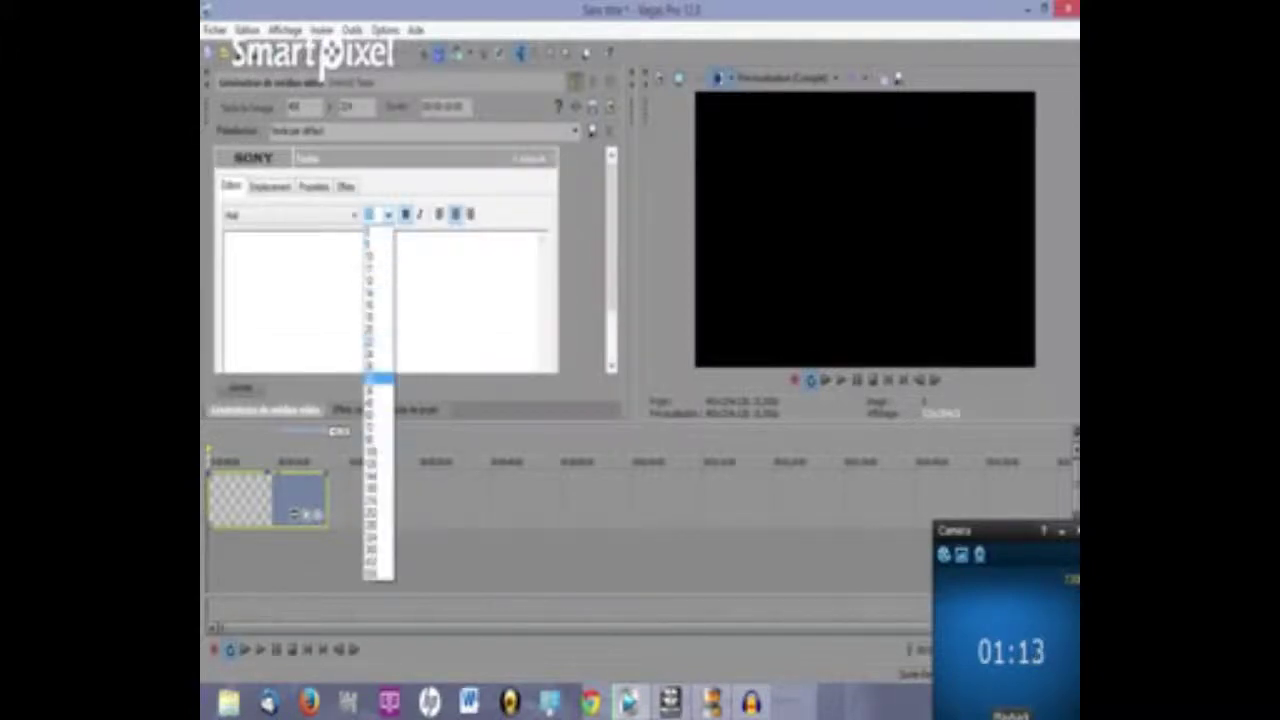
{"action": "left_click", "coordinate": [378, 387]}
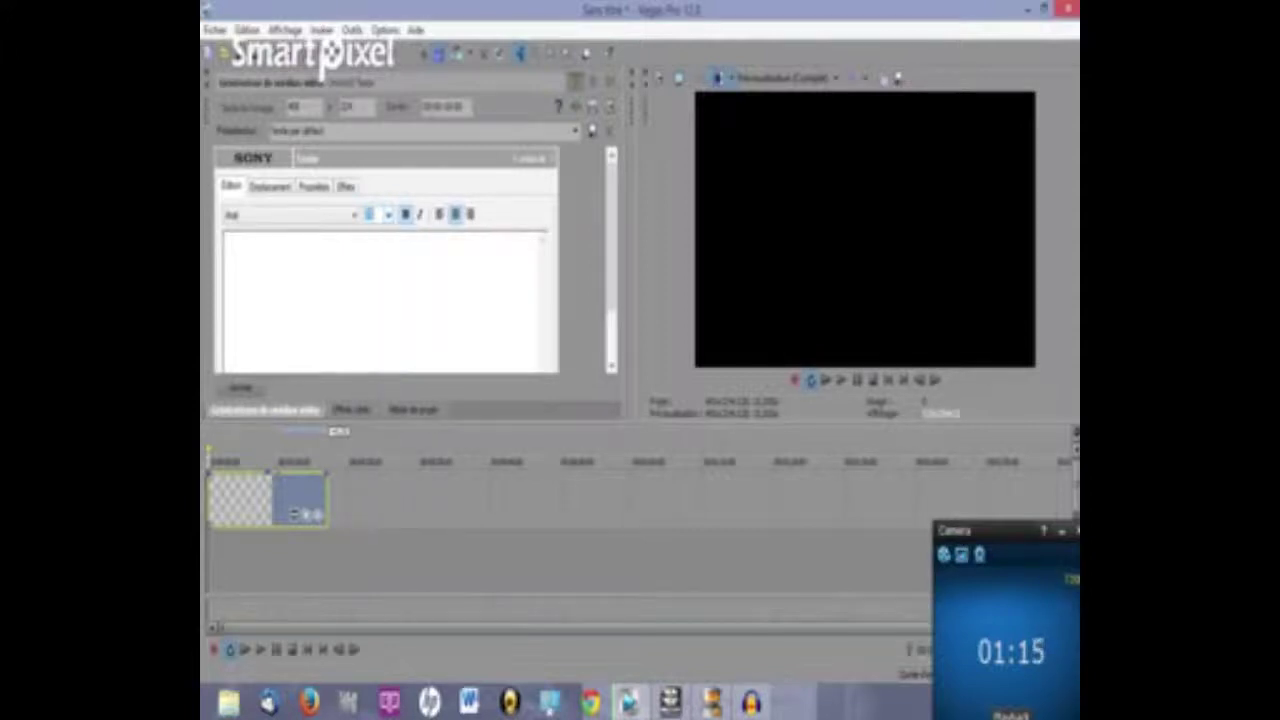
- Enter "MCB-ScArOpS" as the title text
{"action": "type", "text": "M"}
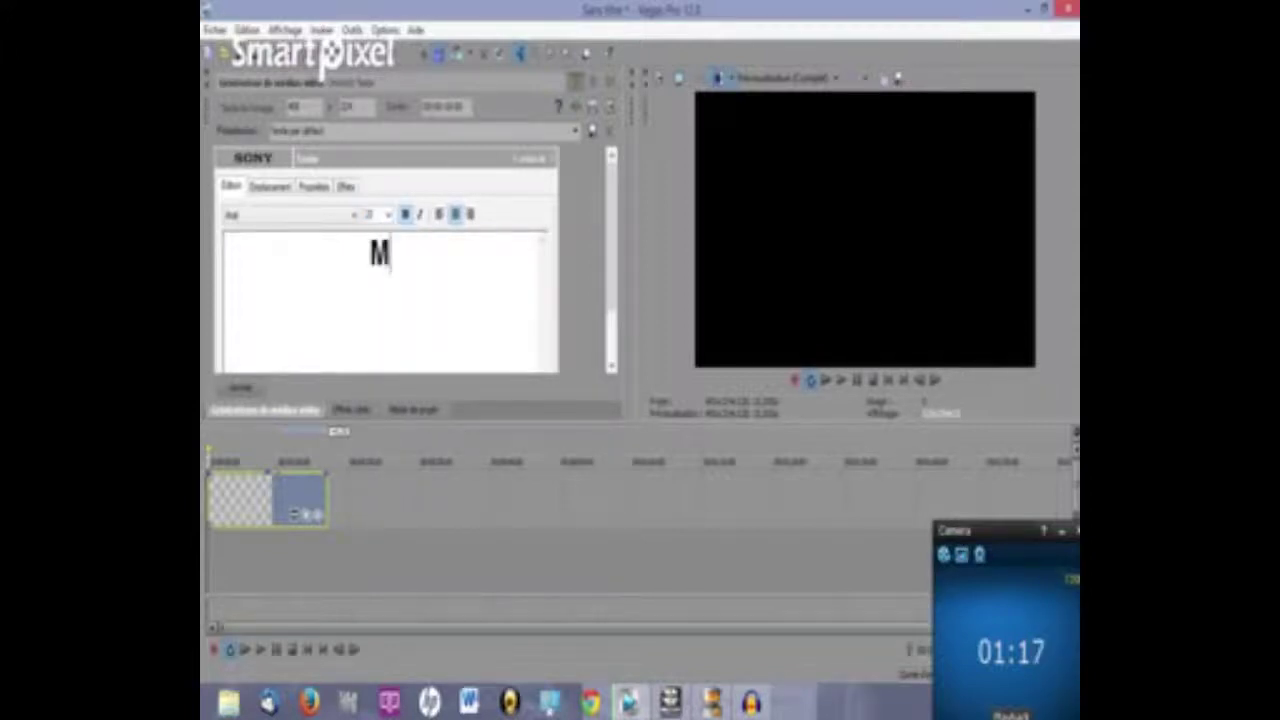
{"action": "type", "text": "CB-"}
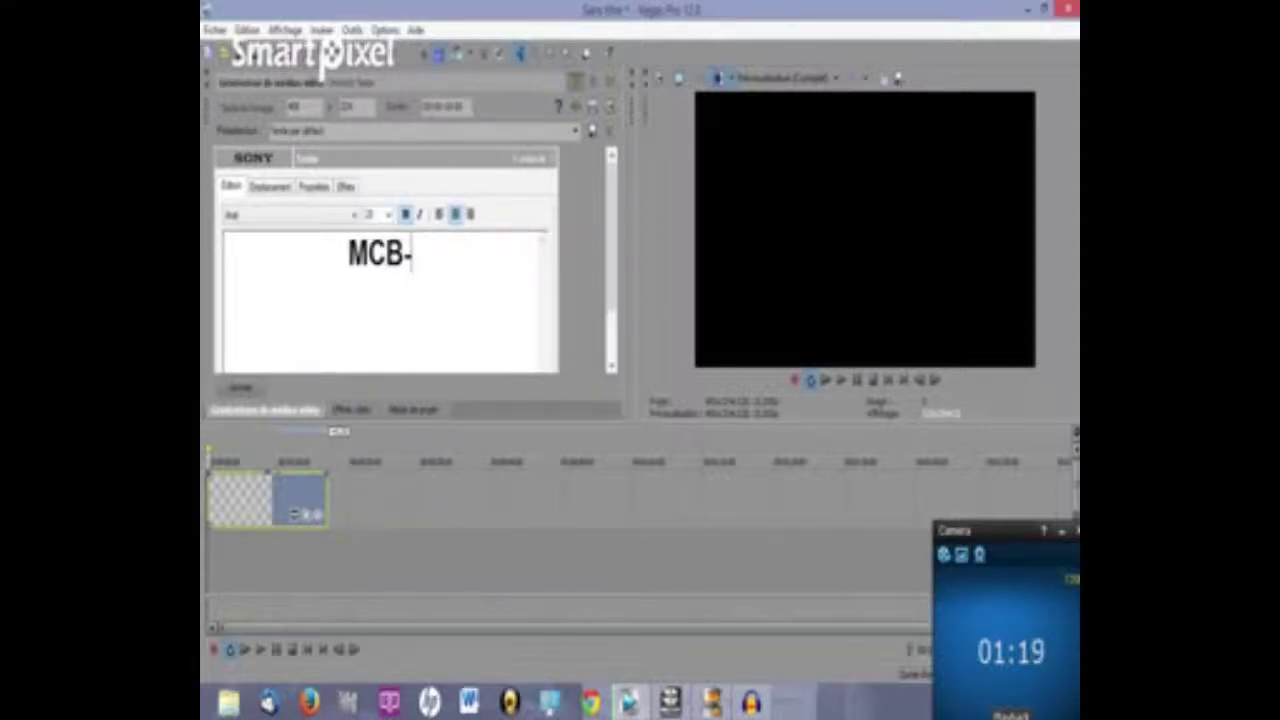
{"action": "type", "text": "ScA"}
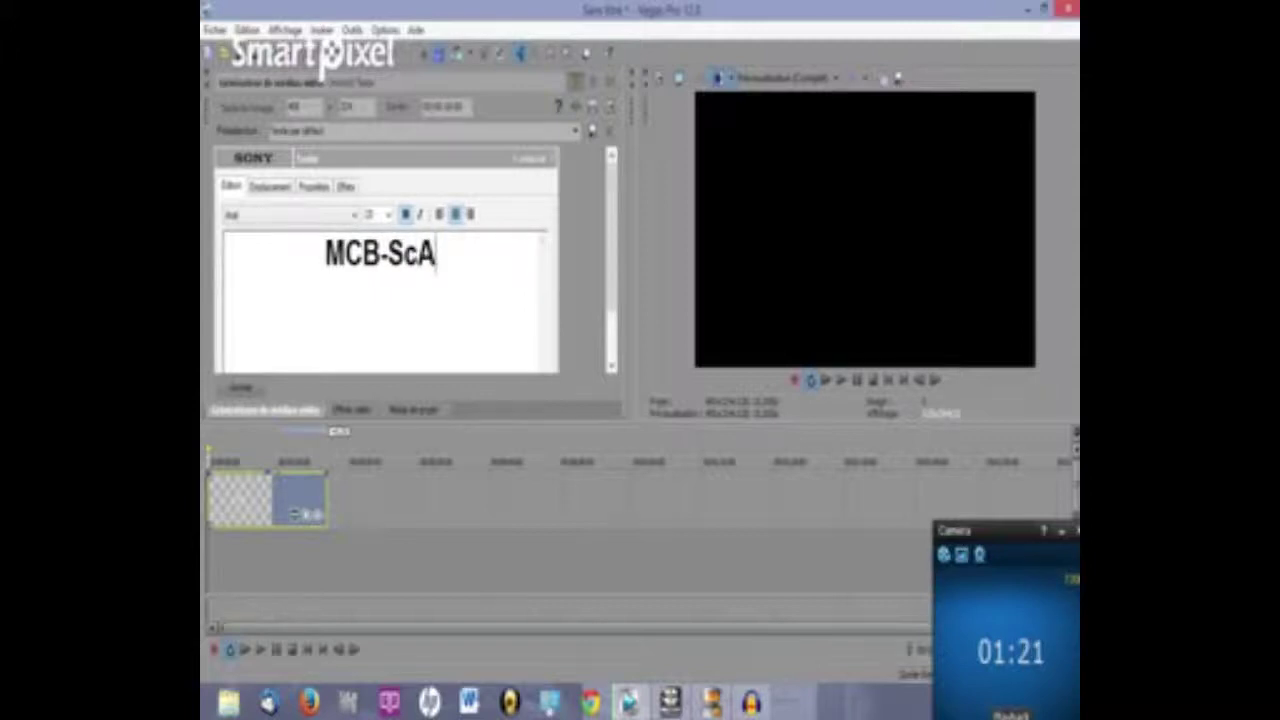
{"action": "type", "text": "rOp"}
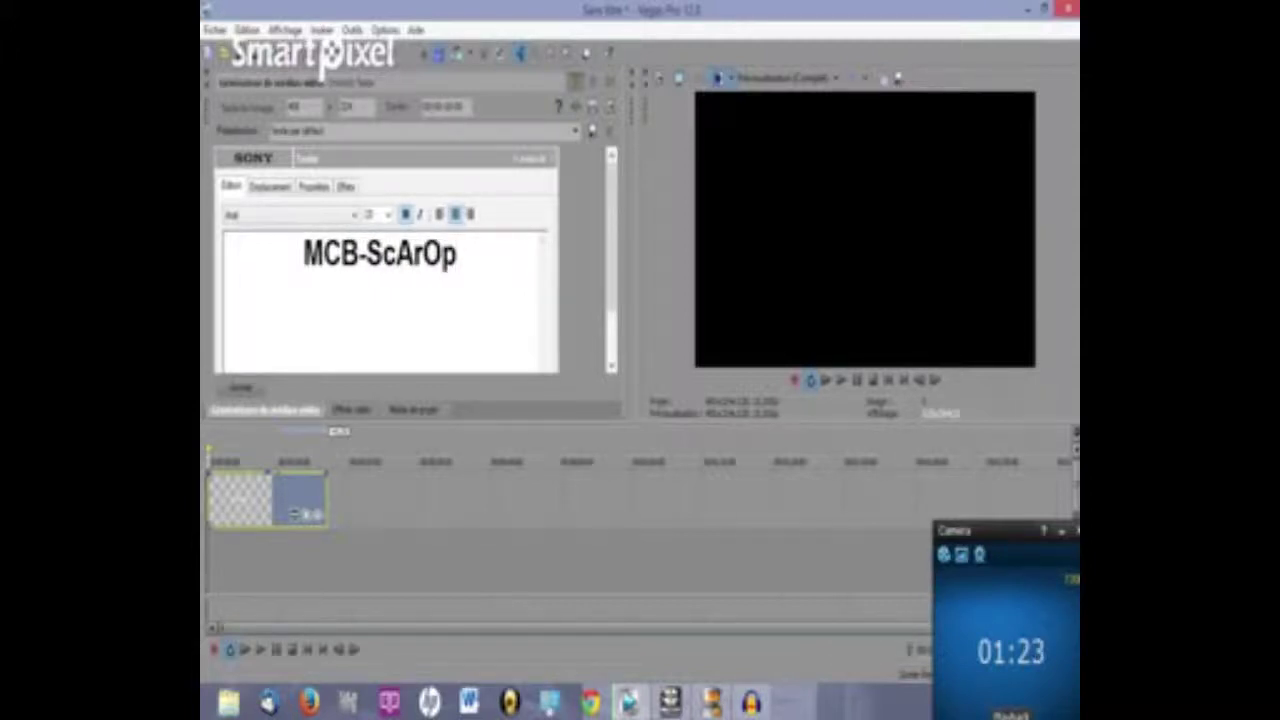
{"action": "type", "text": "S"}
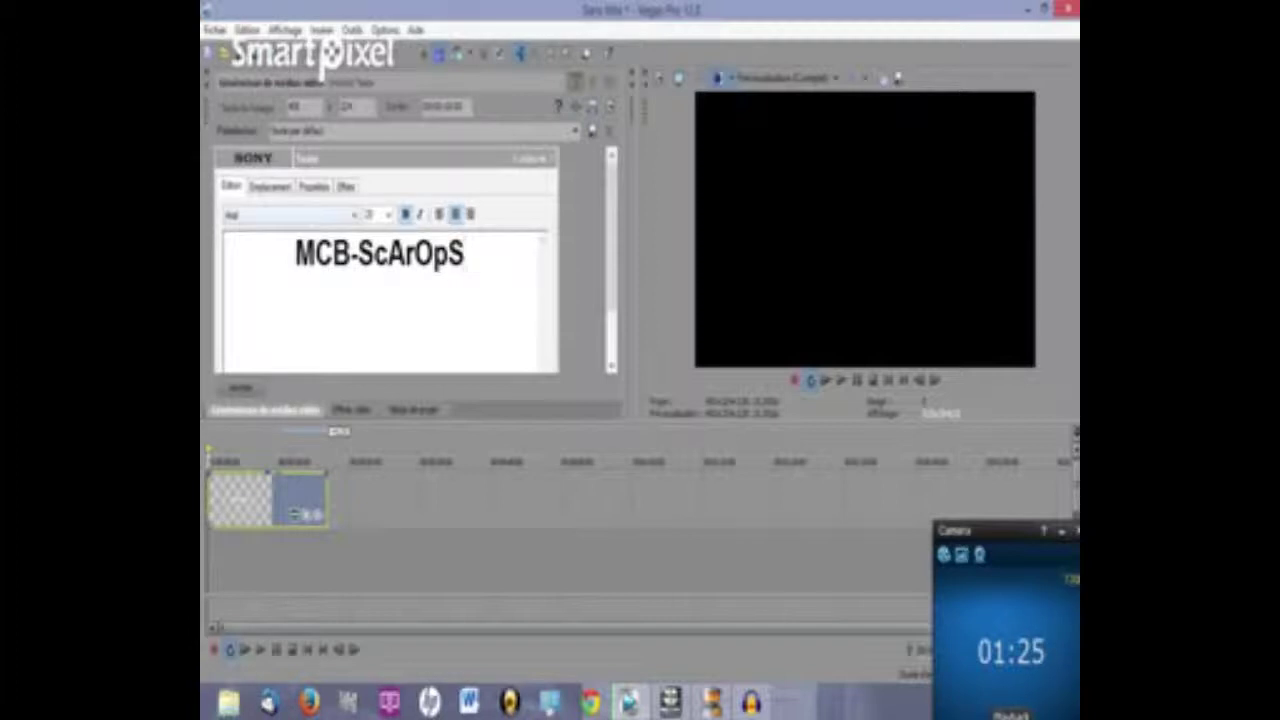
- Choose the Modern font in the text editor
{"action": "left_click", "coordinate": [353, 215]}
{"action": "scroll", "coordinate": [302, 356], "scroll_direction": "down", "scroll_amount": 1}
{"action": "scroll", "coordinate": [290, 408], "scroll_direction": "down", "scroll_amount": 20}
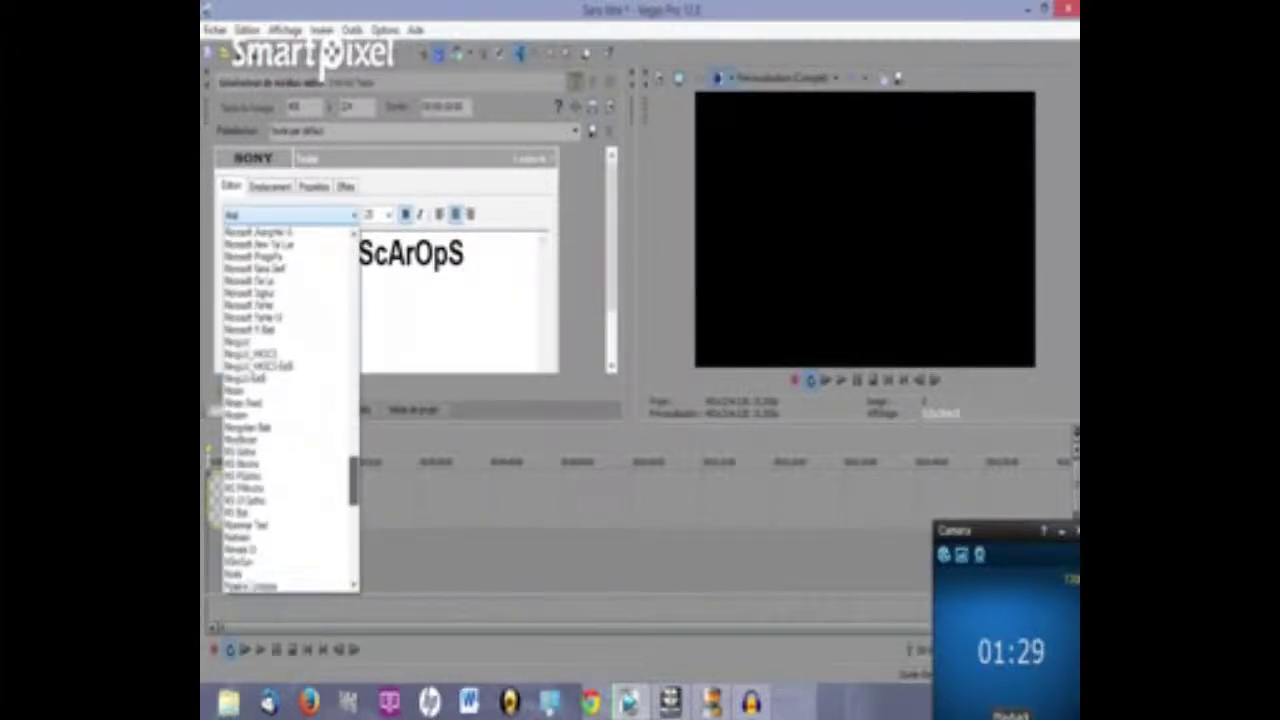
{"action": "scroll", "coordinate": [290, 410], "scroll_direction": "down", "scroll_amount": 3}
{"action": "left_click", "coordinate": [285, 415]}
- Preview the title from within its clip, and color the text bright green and its background opaque white
{"action": "left_click", "coordinate": [270, 187]}
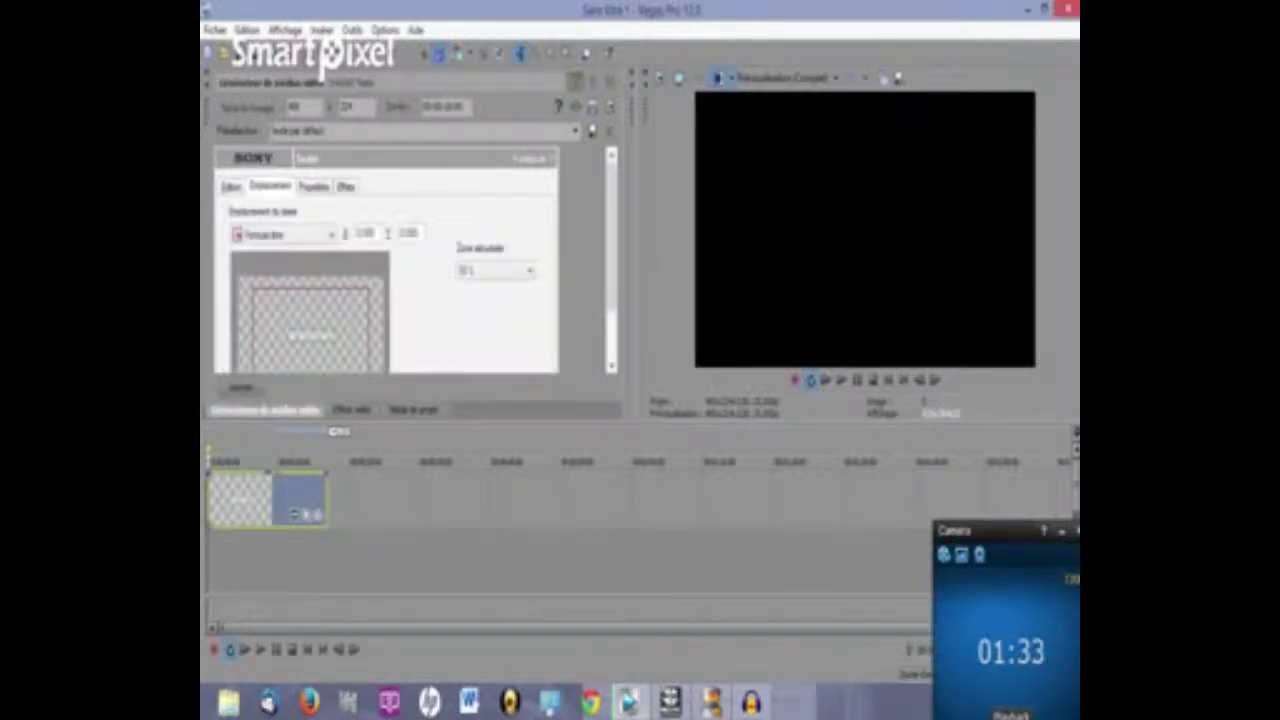
{"action": "left_click", "coordinate": [314, 187]}
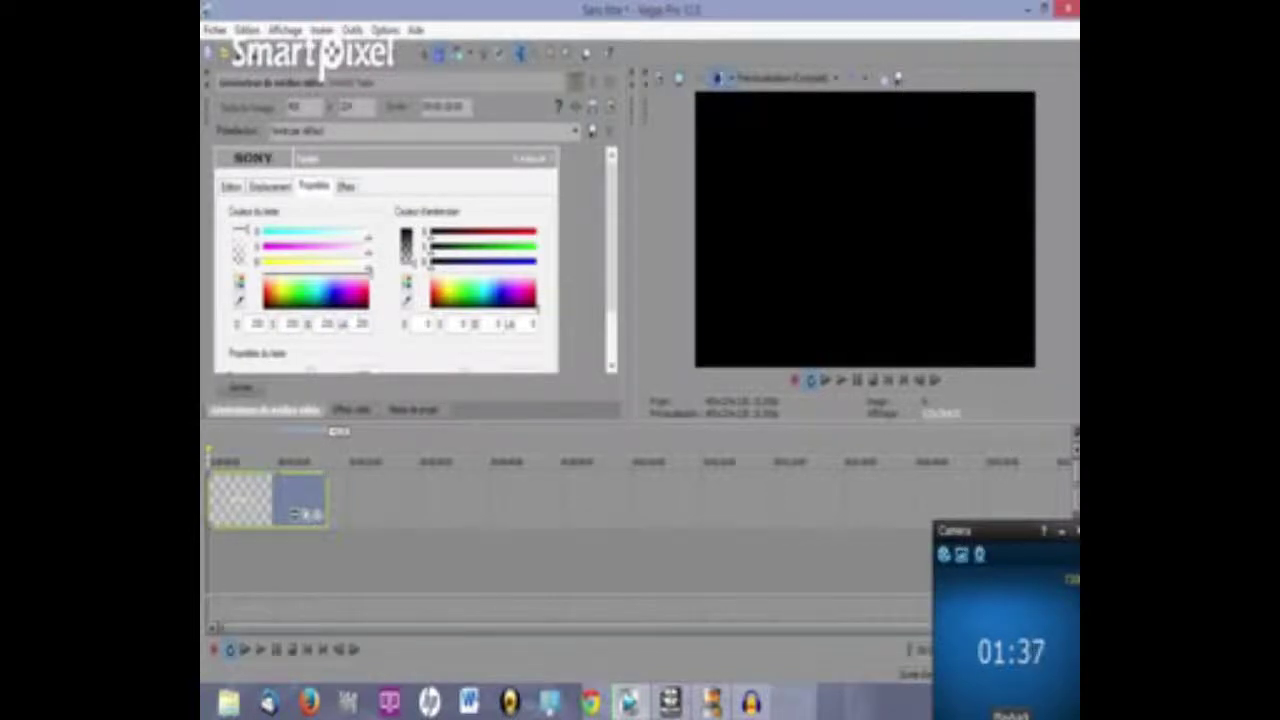
{"action": "left_click", "coordinate": [247, 500]}
{"action": "left_click", "coordinate": [302, 292]}
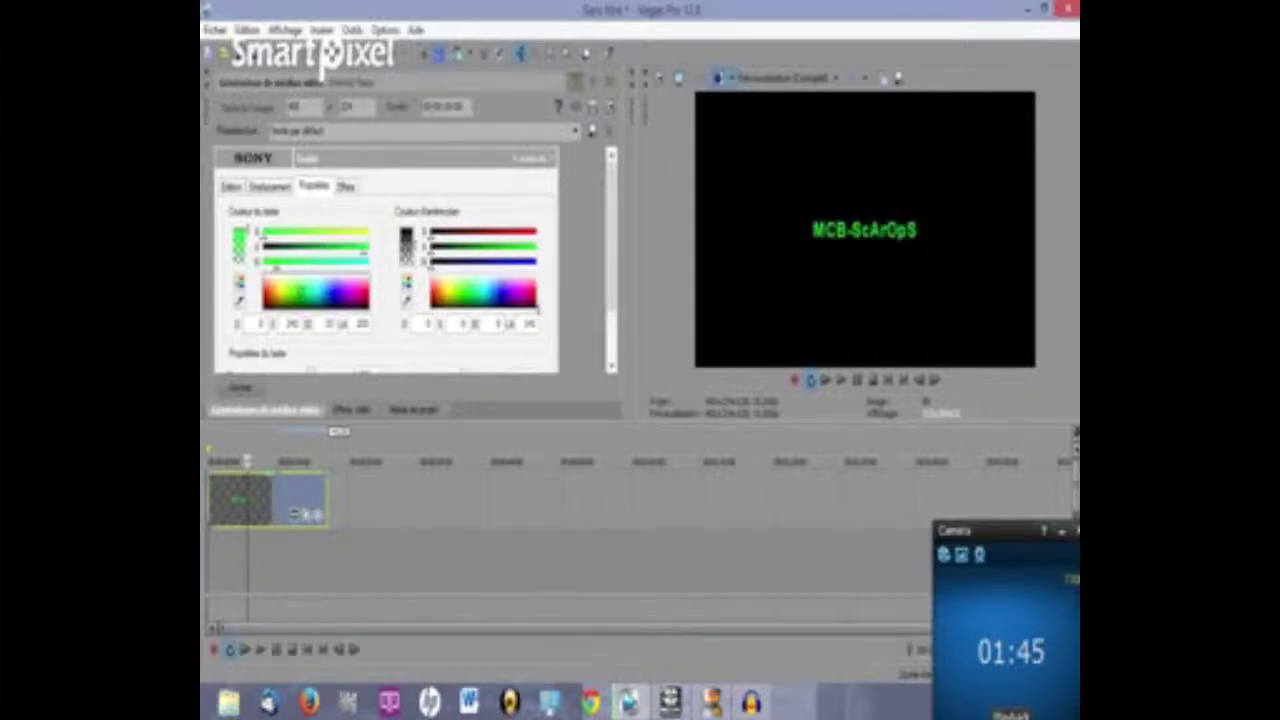
{"action": "left_click", "coordinate": [528, 276]}
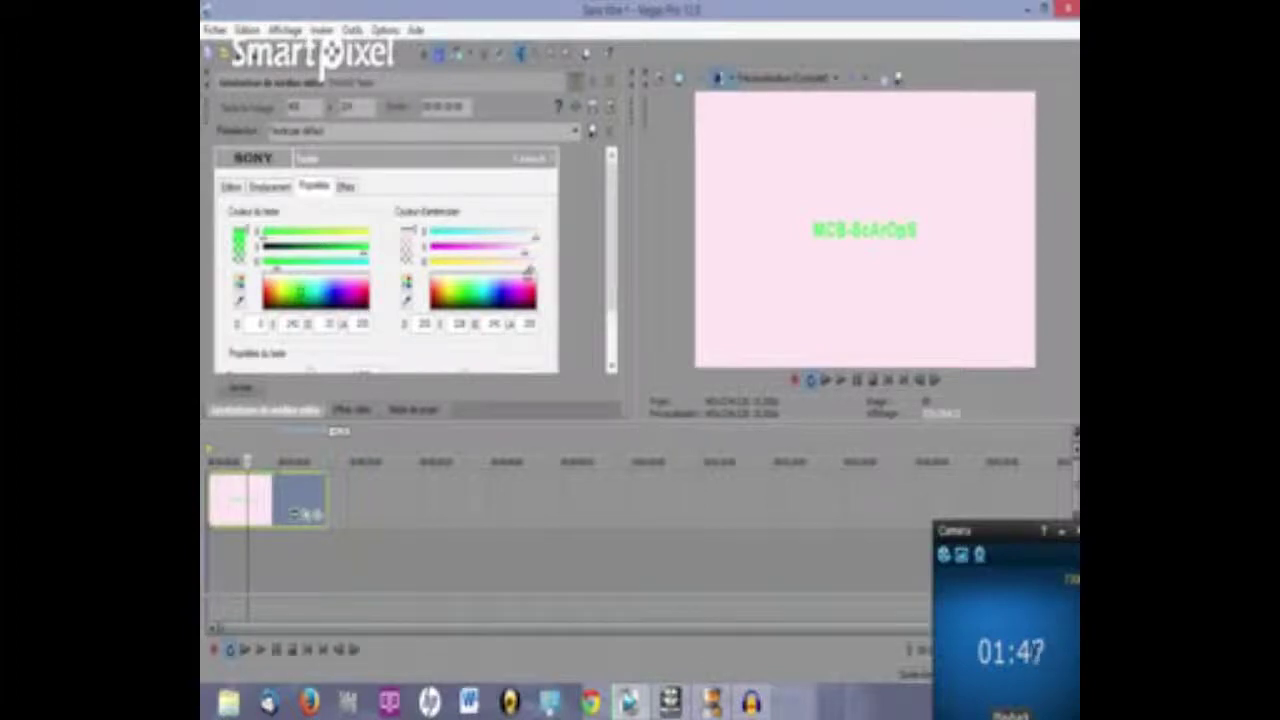
{"action": "left_click", "coordinate": [536, 274]}
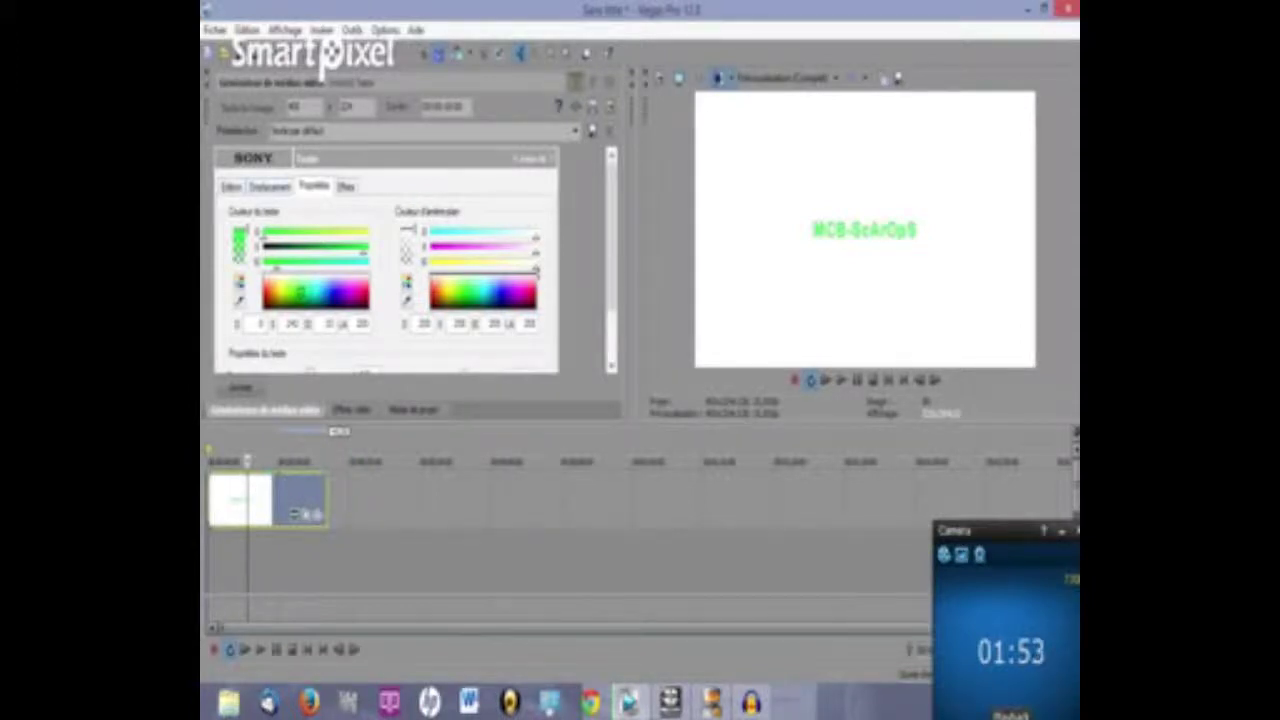
- Increase the font size of the whole "MCB-ScArOpS" title to 36
{"action": "left_click", "coordinate": [231, 187]}
{"action": "left_click_drag", "start_coordinate": [444, 253], "coordinate": [314, 253]}
{"action": "left_click", "coordinate": [388, 214]}
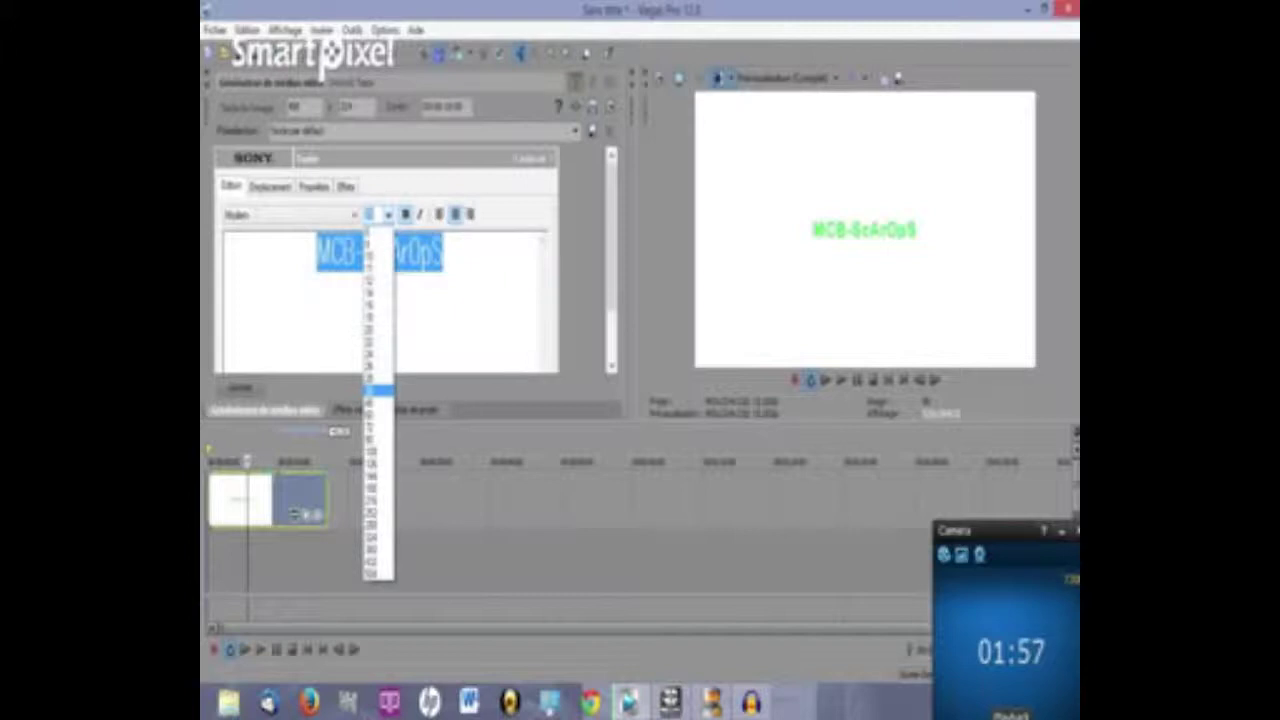
{"action": "left_click", "coordinate": [378, 386]}
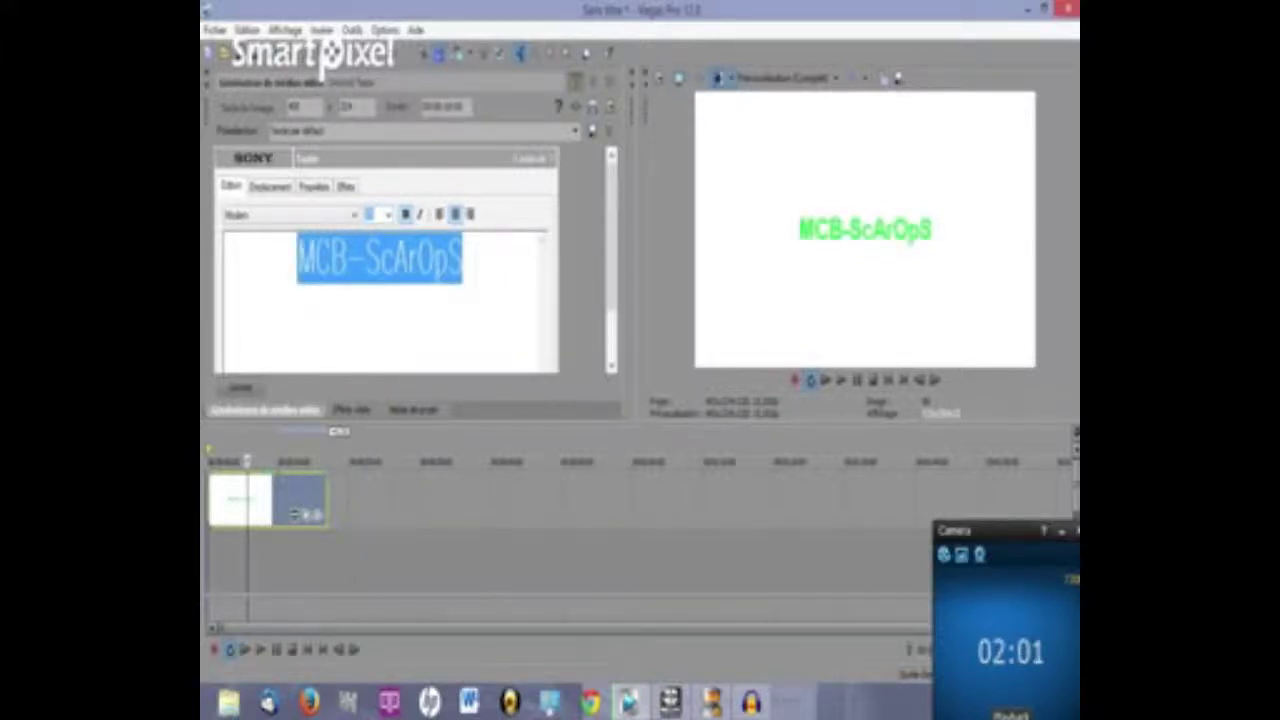
{"action": "left_click", "coordinate": [464, 260]}
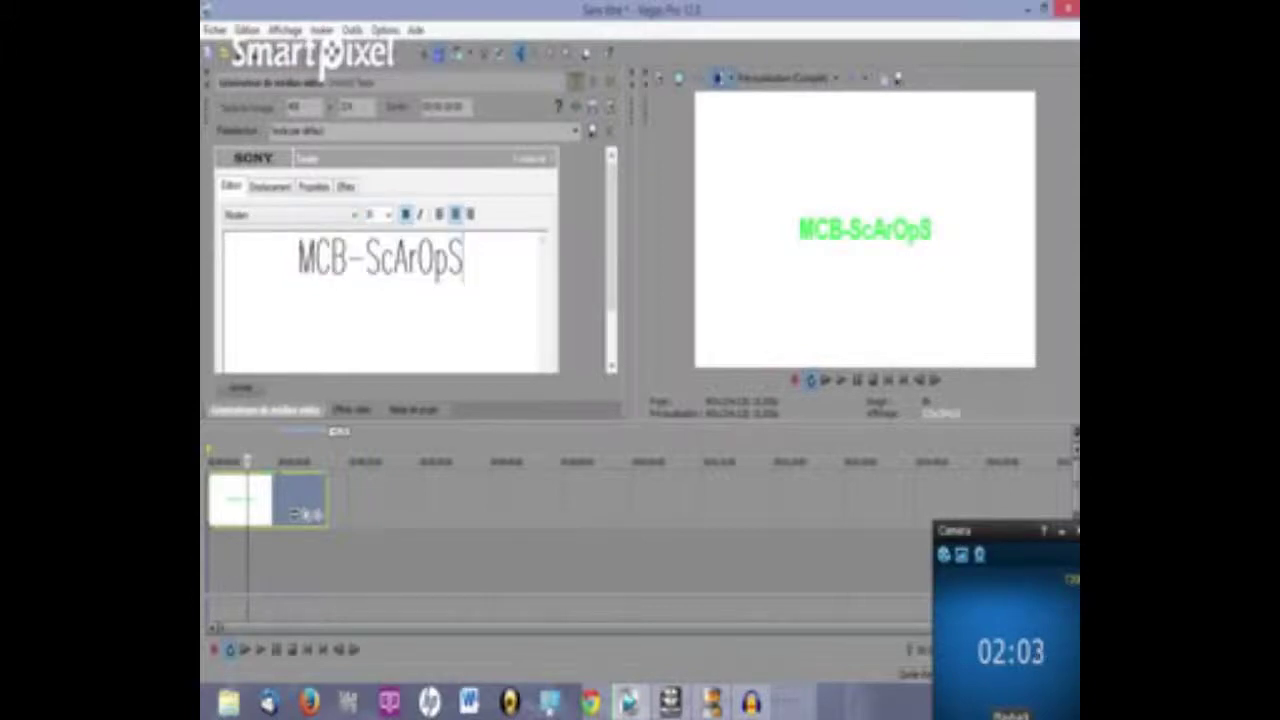
- Enable a black outline on the title with feather 0 and a width of about 0.22
{"action": "left_click", "coordinate": [346, 187]}
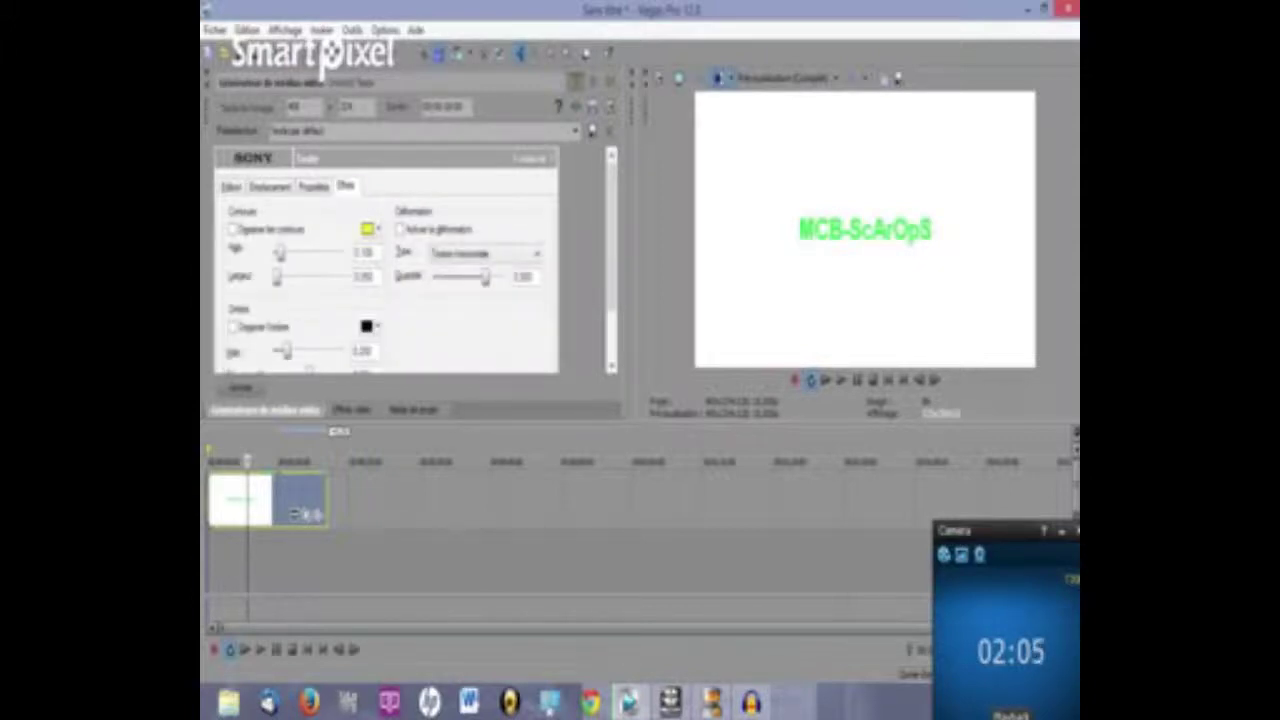
{"action": "left_click", "coordinate": [233, 230]}
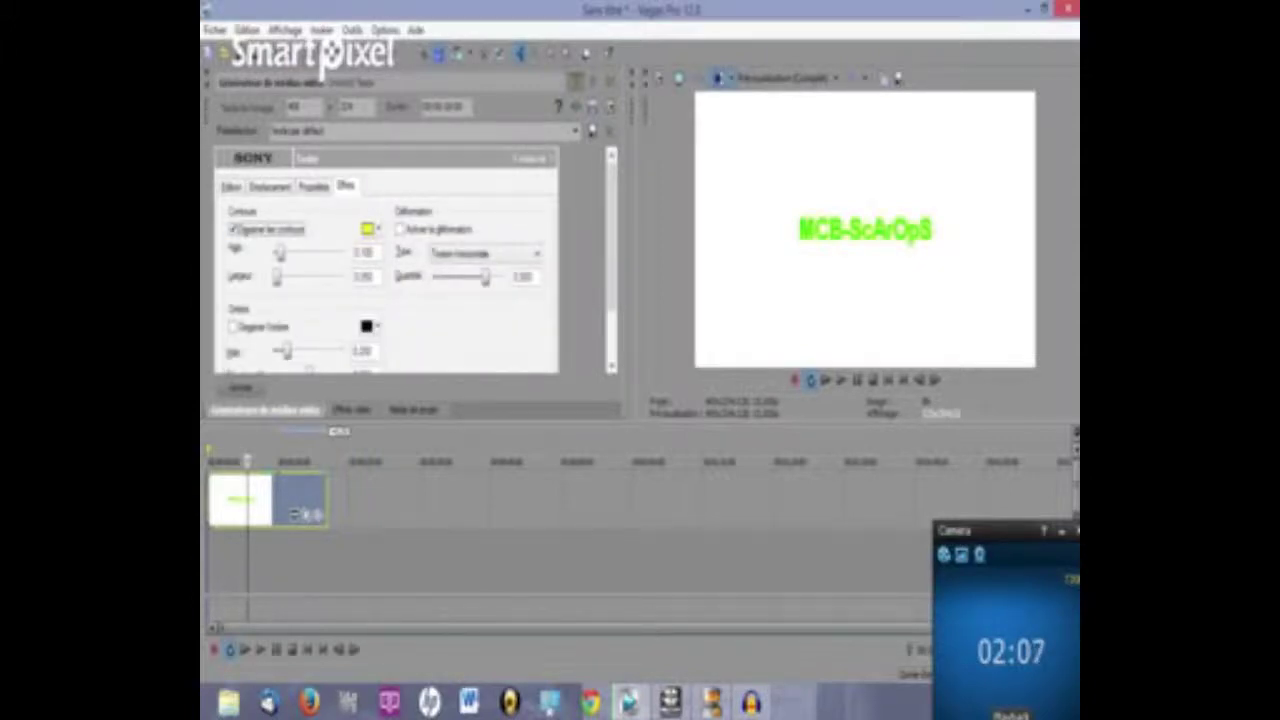
{"action": "left_click", "coordinate": [372, 229]}
{"action": "left_click", "coordinate": [481, 321]}
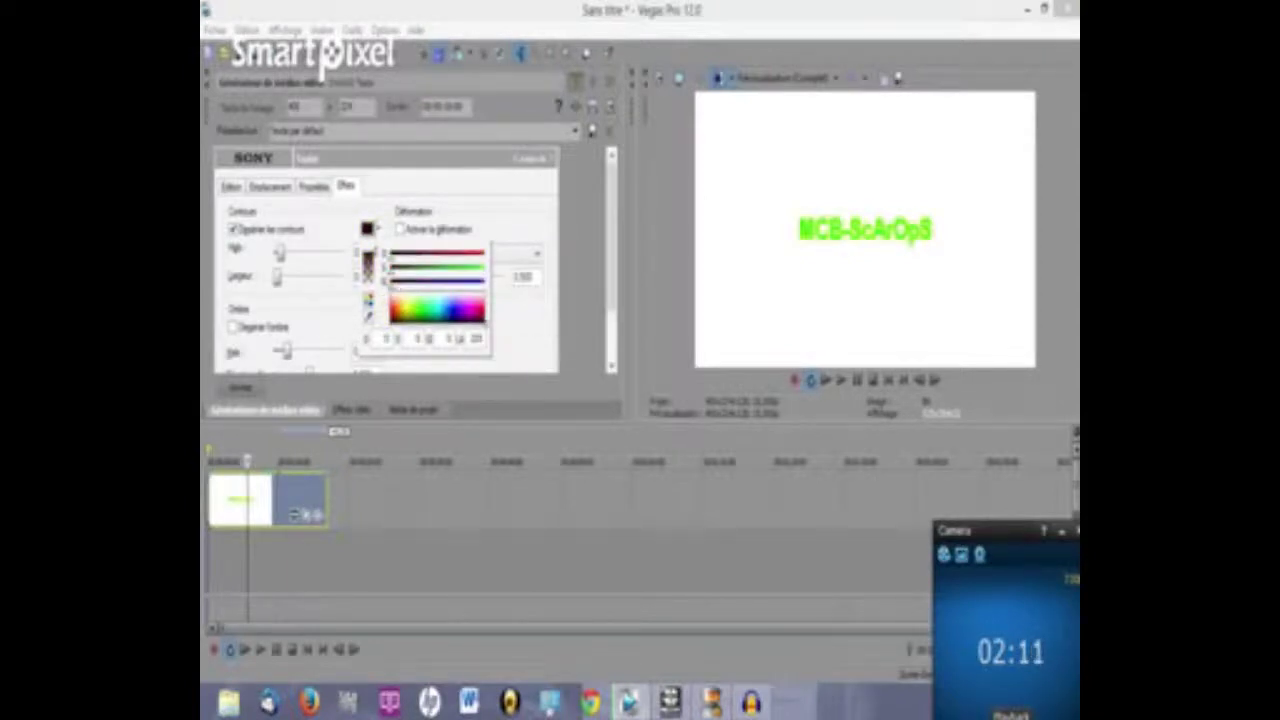
{"action": "key", "text": "Escape"}
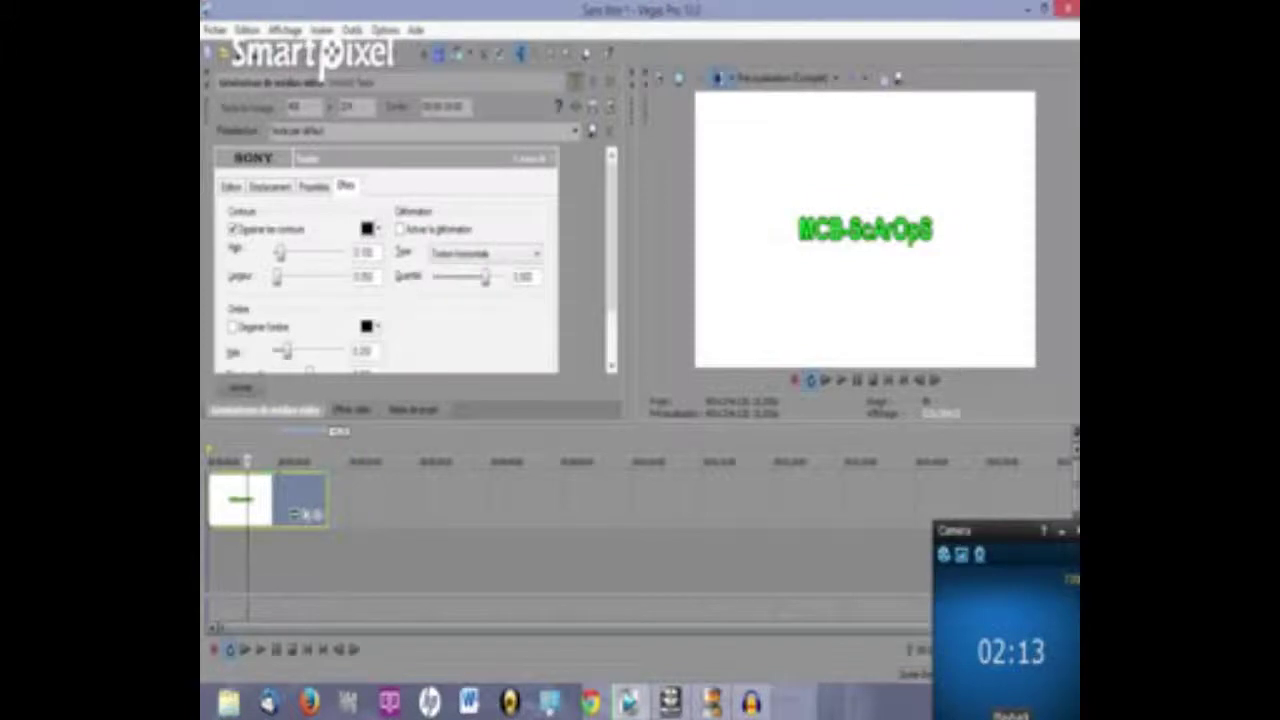
{"action": "left_click_drag", "start_coordinate": [281, 253], "coordinate": [289, 278]}
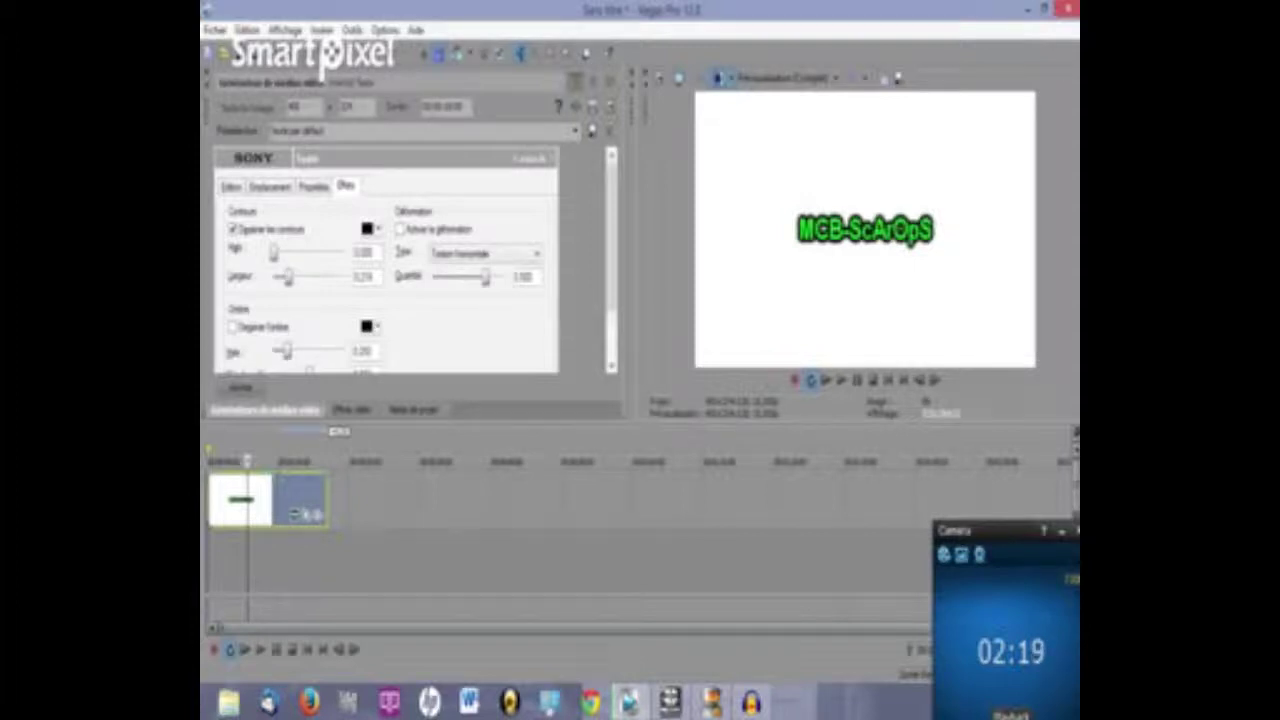
- Enable the title's drop shadow and close the text generator settings
{"action": "left_click", "coordinate": [233, 327]}
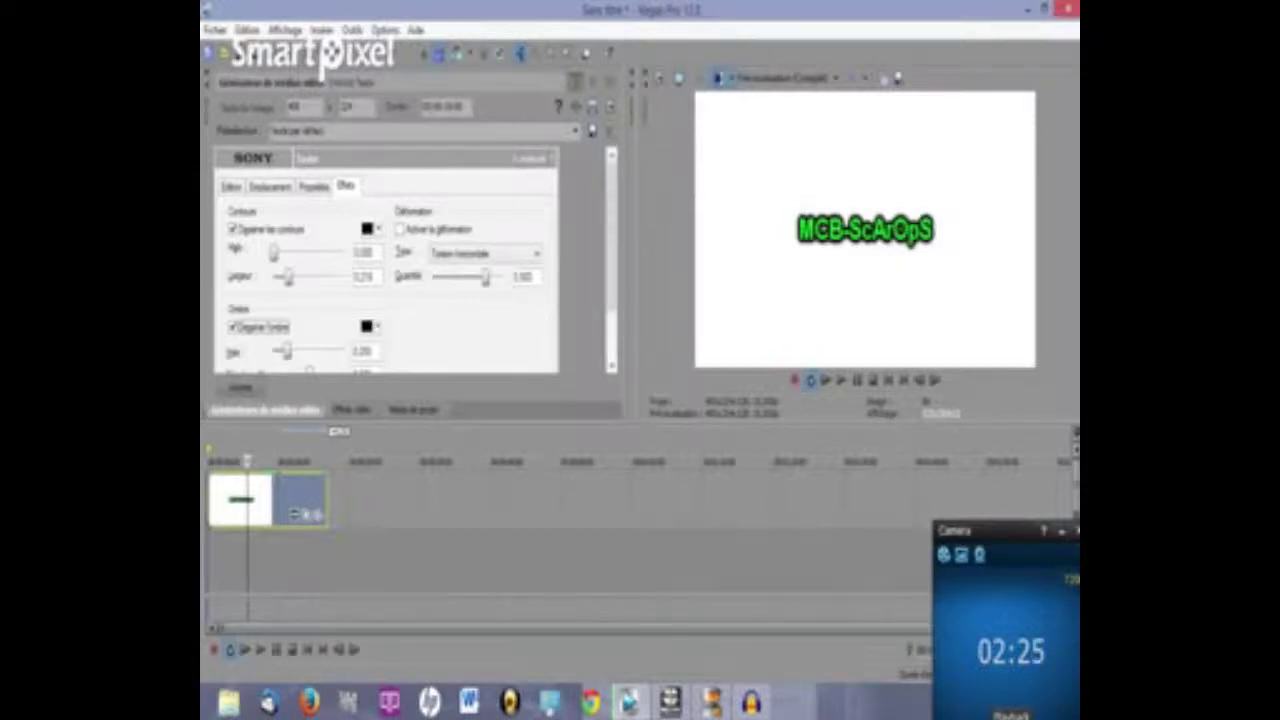
{"action": "left_click", "coordinate": [207, 73]}
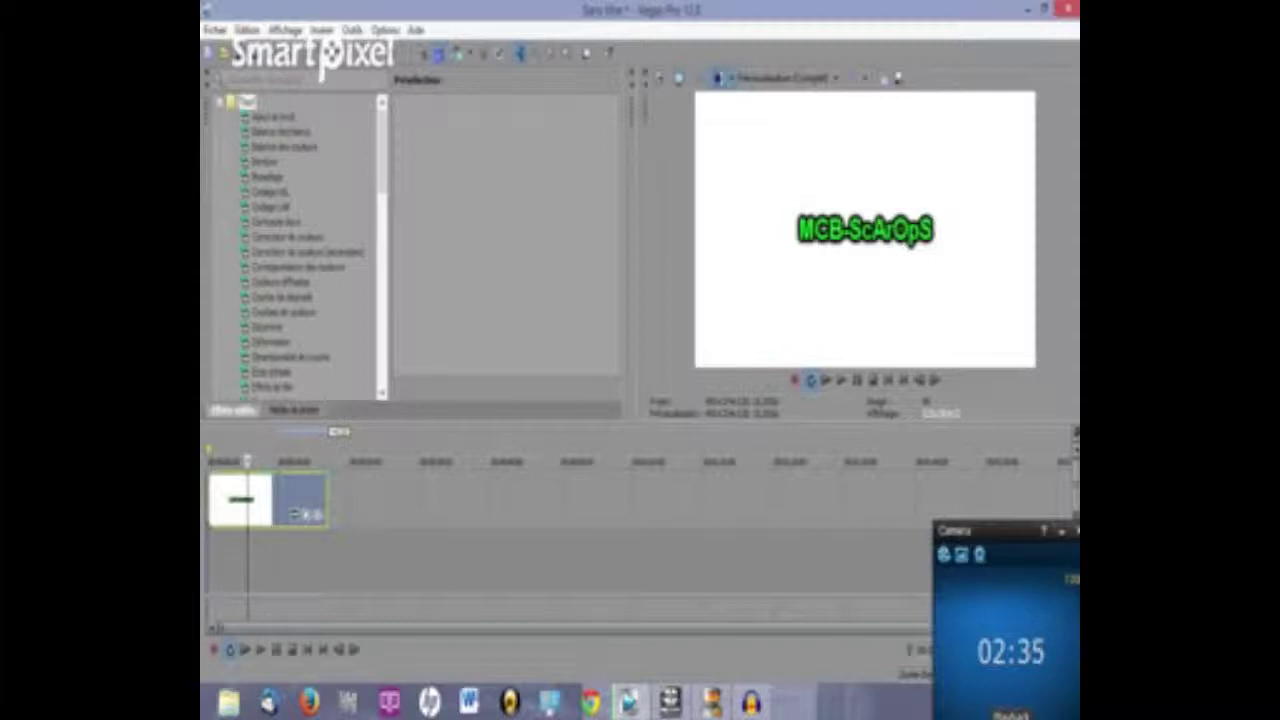
{"action": "left_click", "coordinate": [285, 30]}
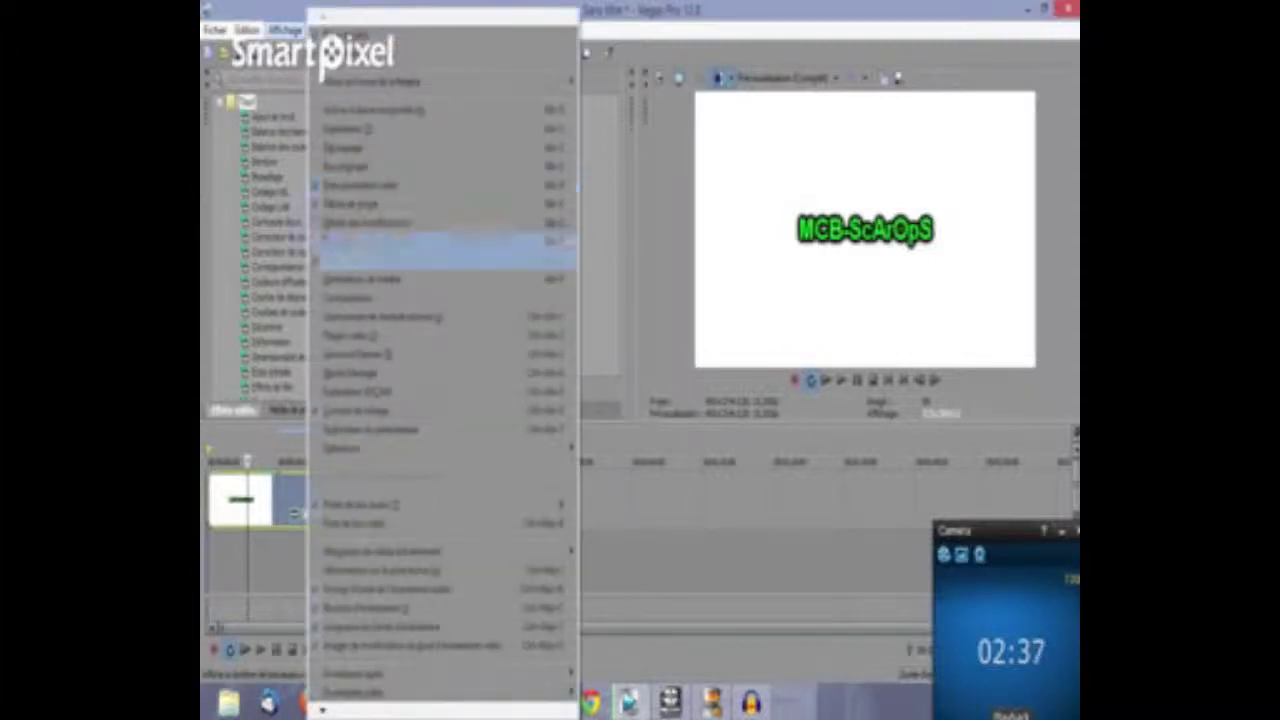
{"action": "left_click", "coordinate": [285, 30]}
{"action": "key", "text": "Escape"}
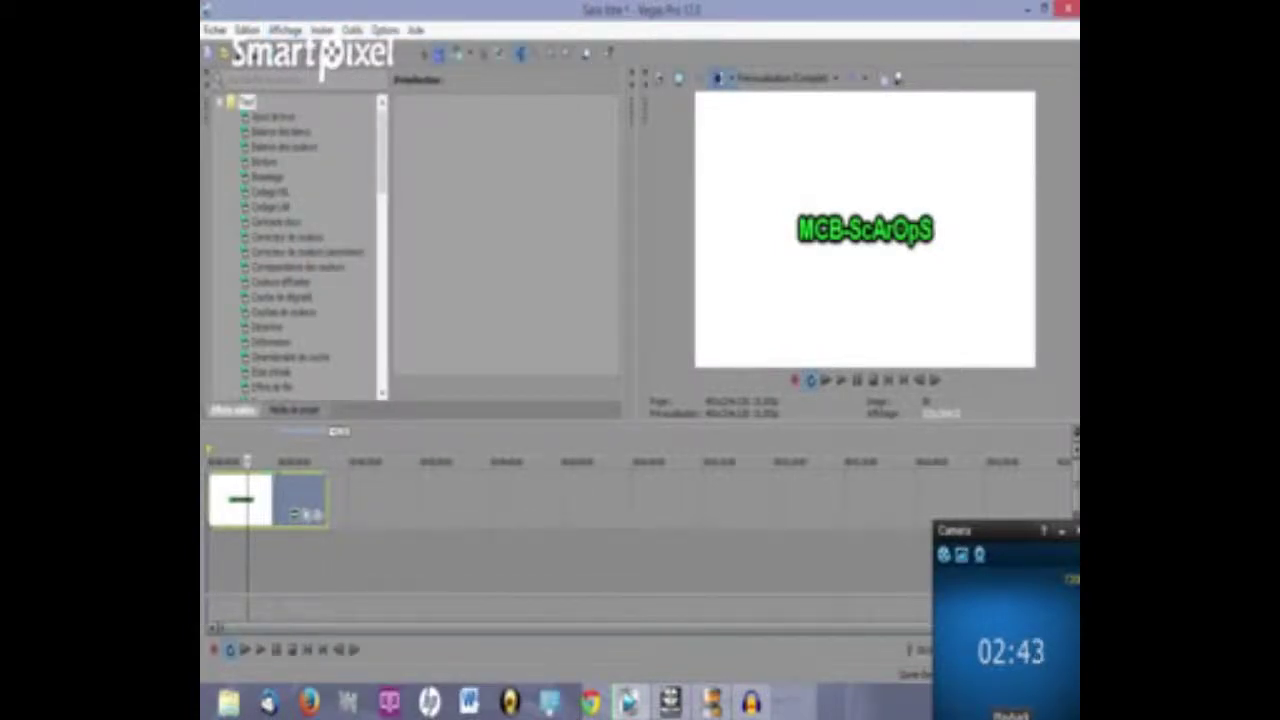
- View the soft contrast effect presets and close the video effects window
{"action": "left_click", "coordinate": [276, 222]}
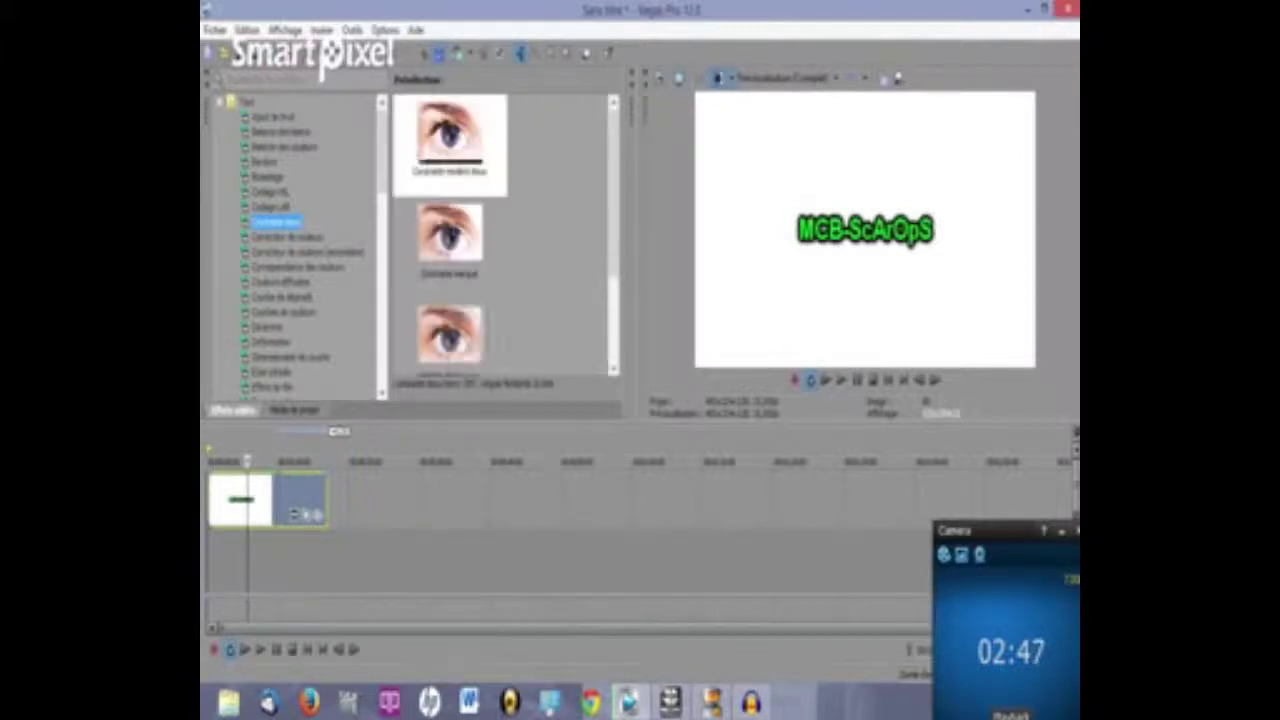
{"action": "left_click_drag", "start_coordinate": [622, 190], "coordinate": [525, 250]}
{"action": "left_click", "coordinate": [515, 141]}
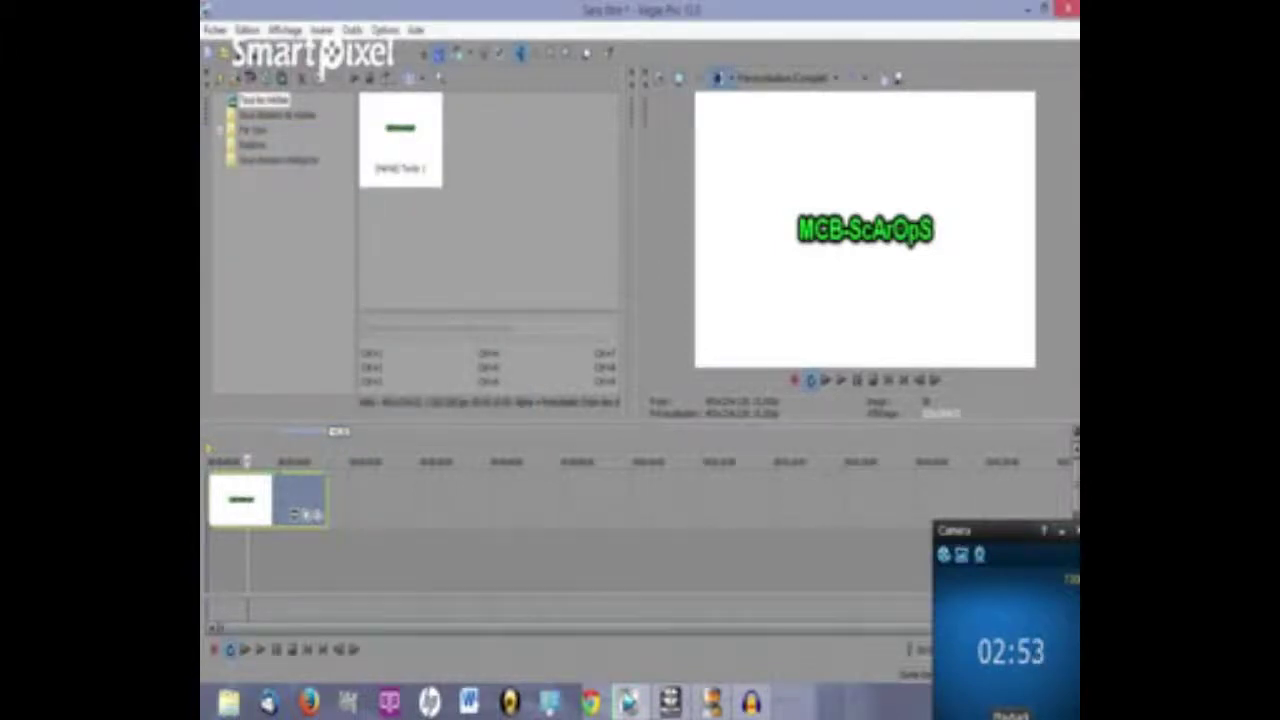
- Reopen the video effects window and dock it alongside the project media panel
{"action": "left_click", "coordinate": [285, 30]}
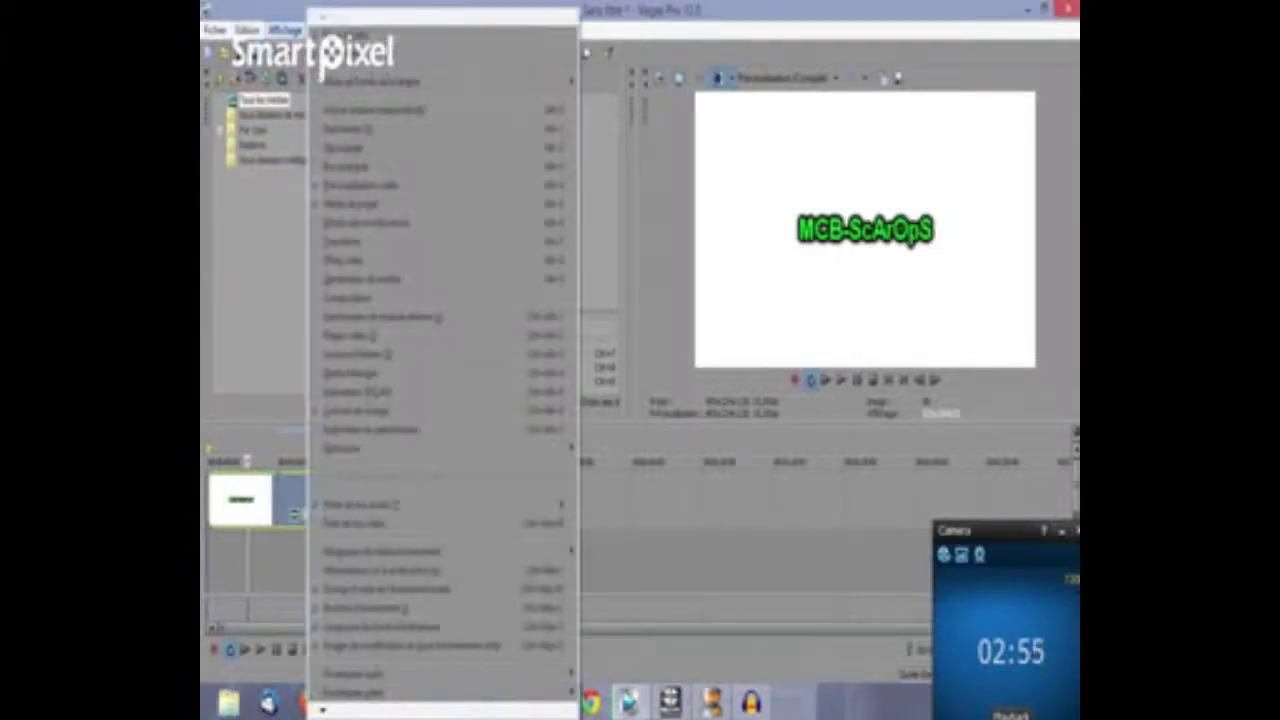
{"action": "left_click", "coordinate": [345, 260]}
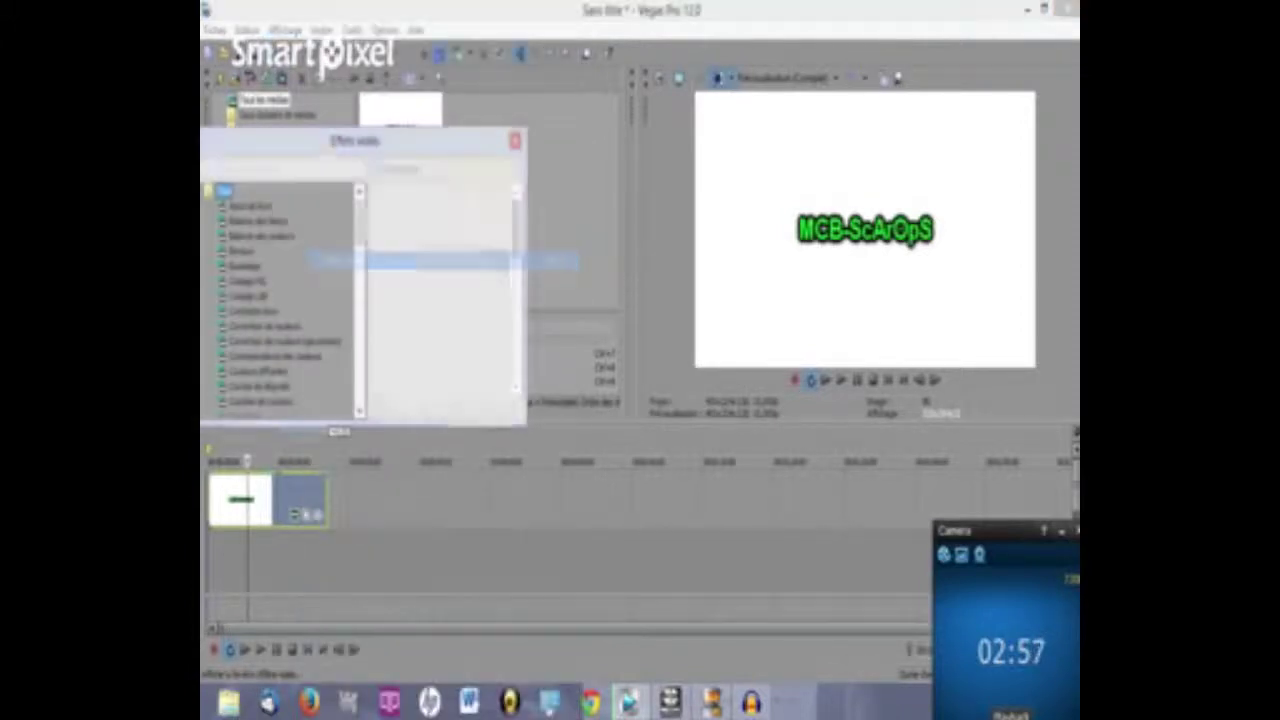
{"action": "left_click_drag", "start_coordinate": [355, 141], "coordinate": [332, 235]}
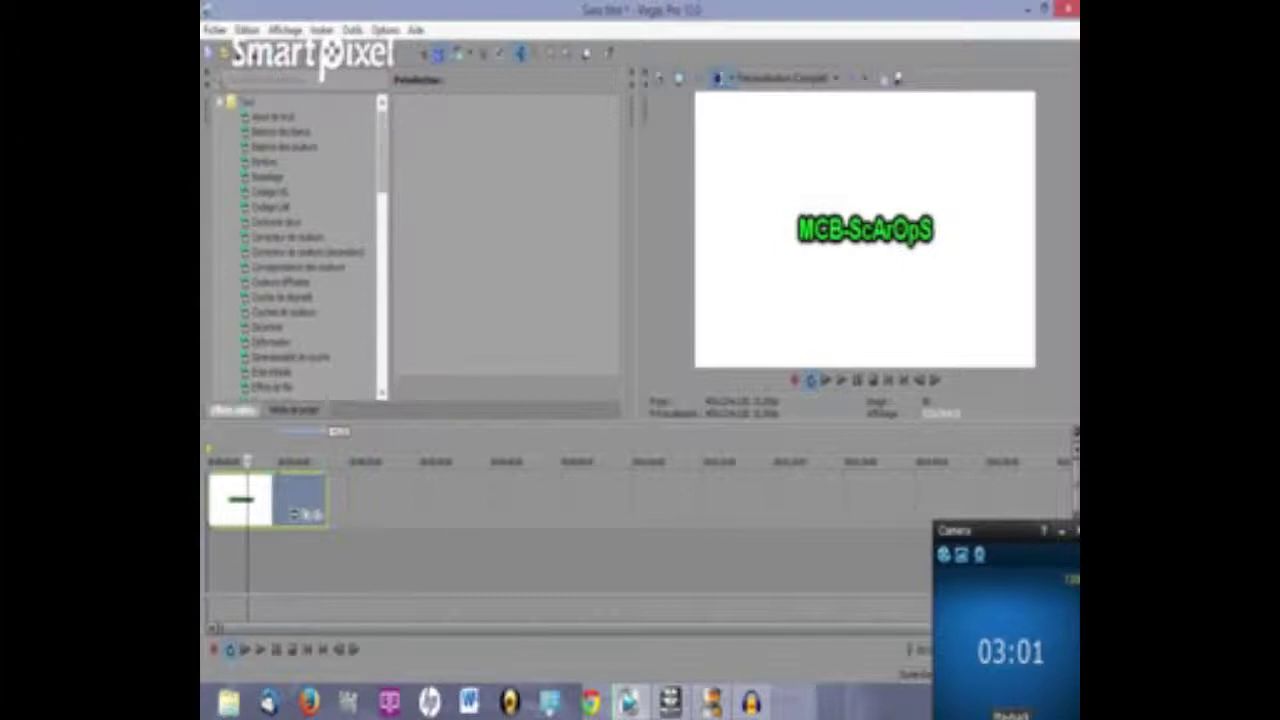
- Apply the soft contrast preset "Vignette chaleureuse" to the title clip on the timeline
{"action": "left_click", "coordinate": [276, 222]}
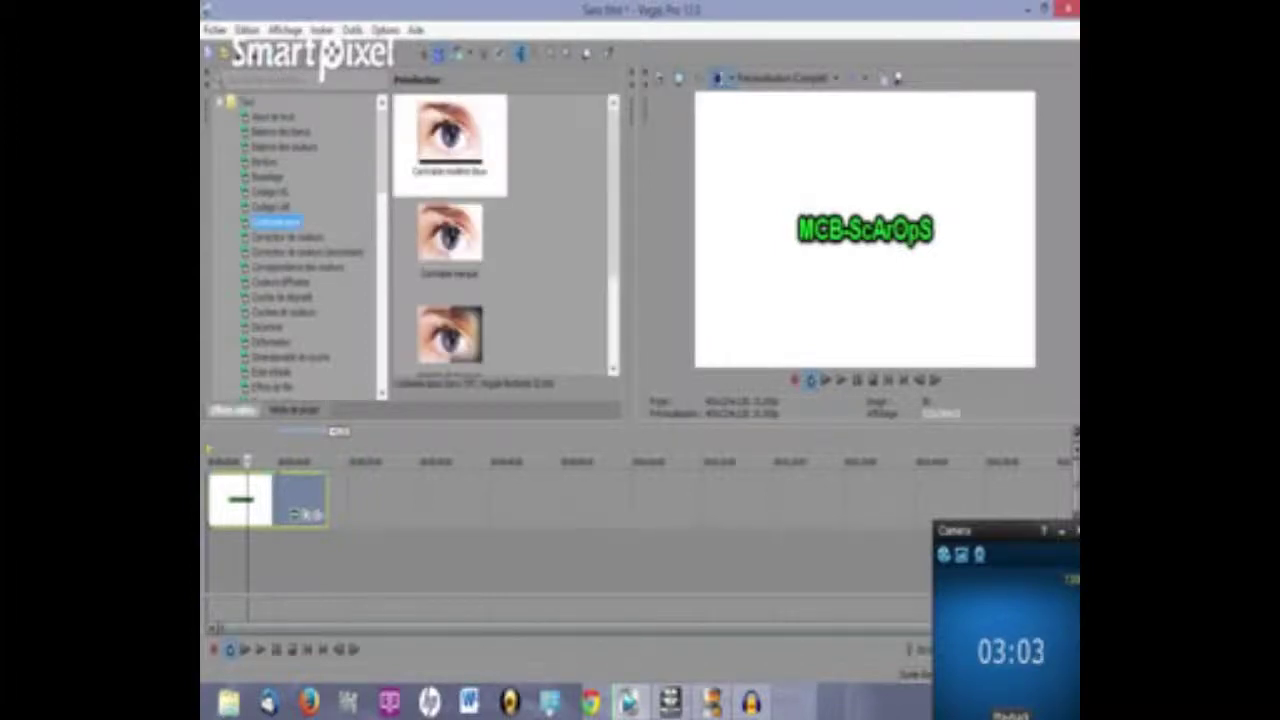
{"action": "scroll", "coordinate": [450, 240], "scroll_direction": "down", "scroll_amount": 3}
{"action": "left_click", "coordinate": [450, 240]}
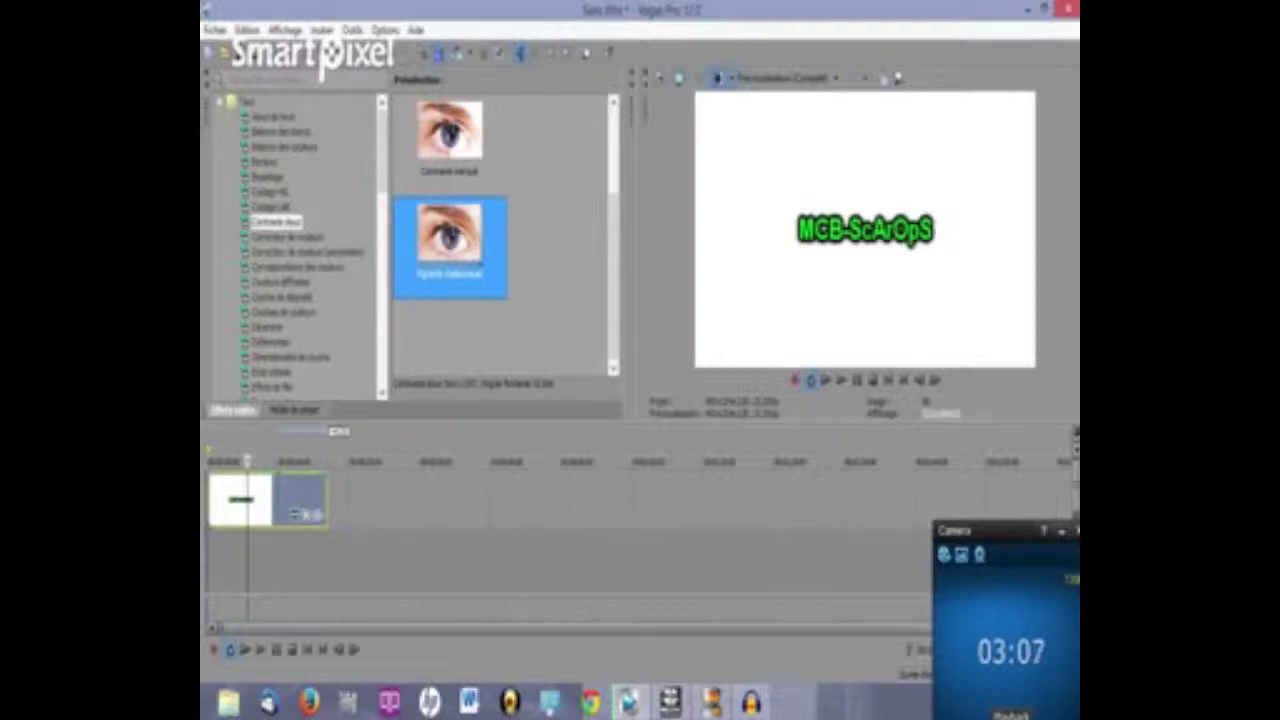
{"action": "left_click_drag", "start_coordinate": [450, 240], "coordinate": [250, 500]}
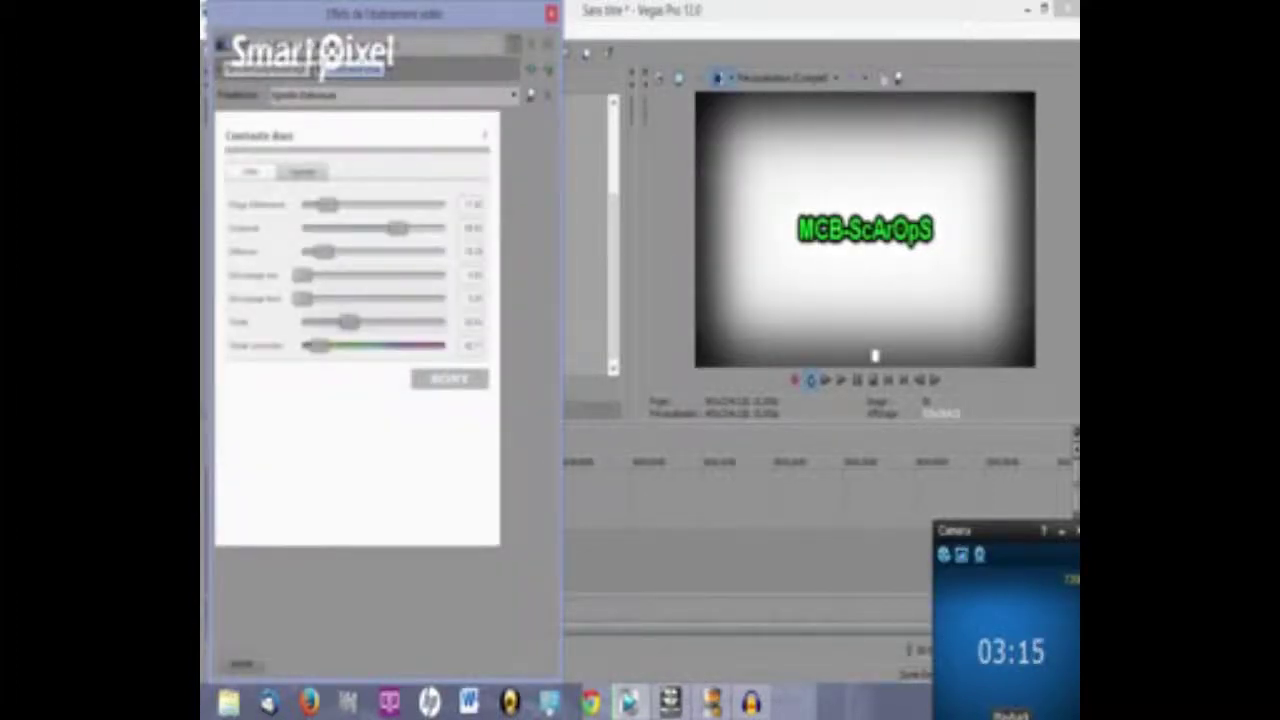
- Slightly reduce the strength of the soft contrast vignette and close the event effects window
{"action": "left_click", "coordinate": [303, 172]}
{"action": "left_click_drag", "start_coordinate": [440, 228], "coordinate": [422, 228]}
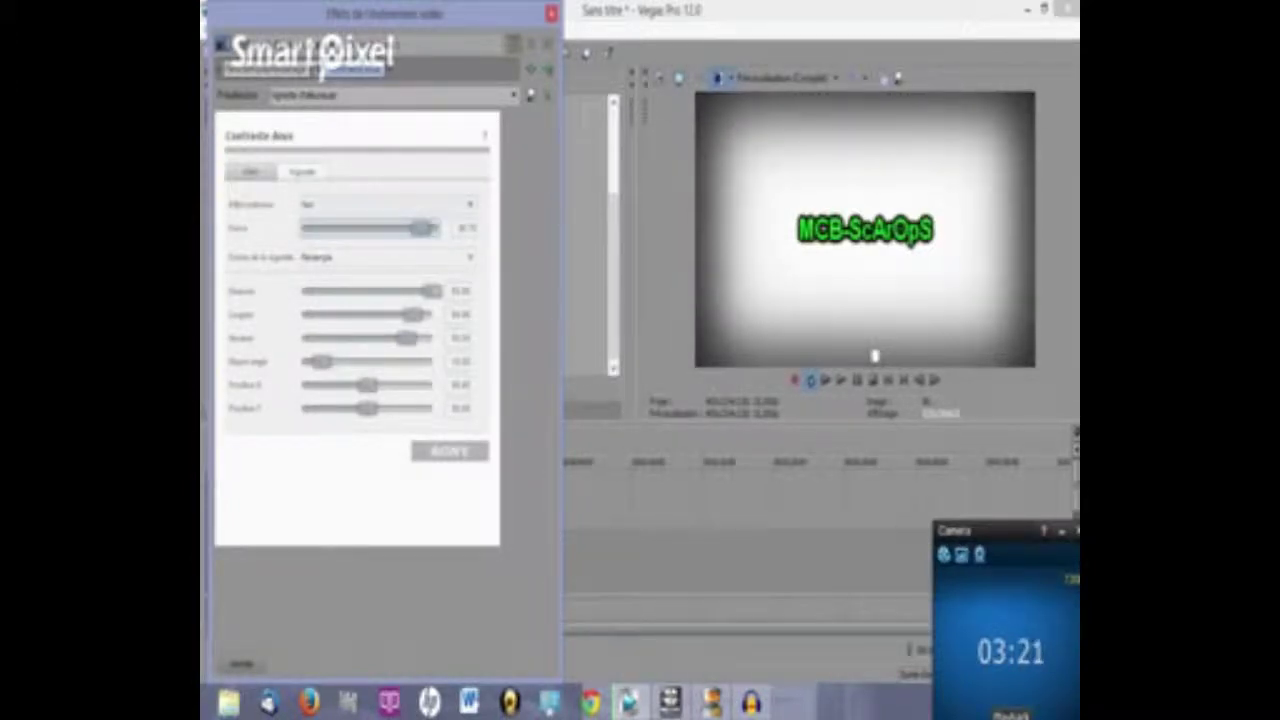
{"action": "left_click", "coordinate": [551, 13]}
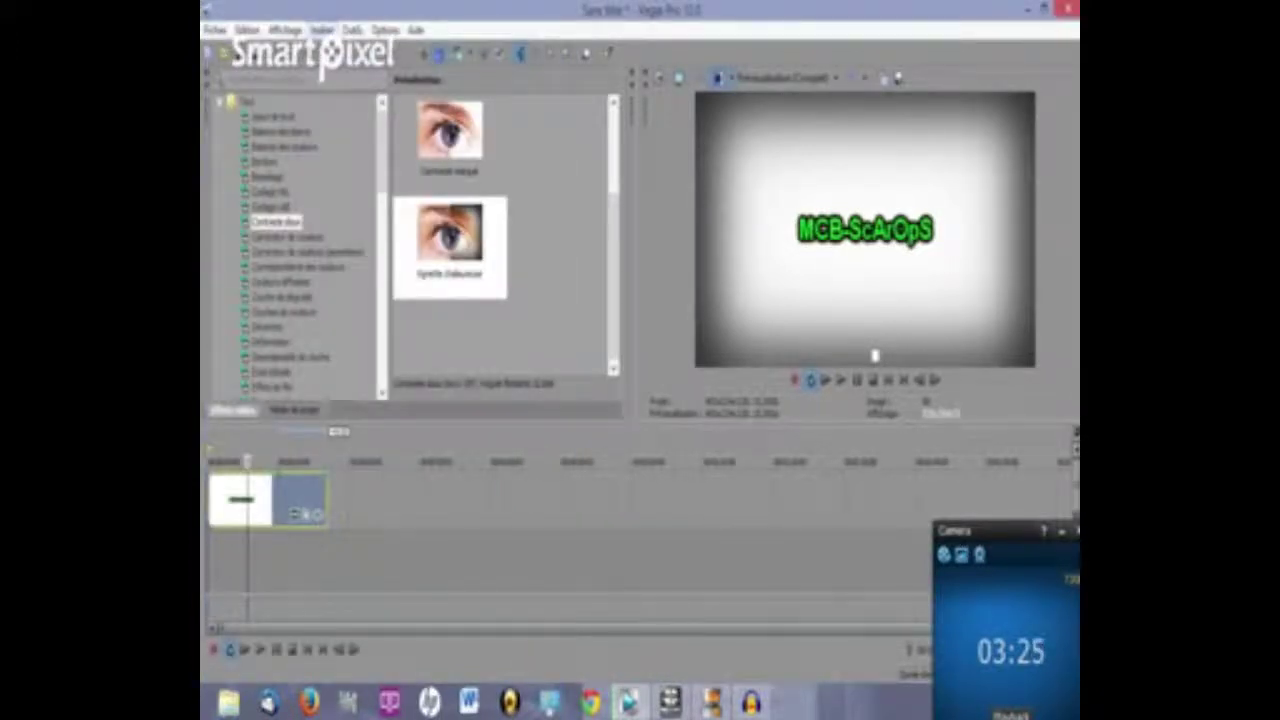
- Insert an empty video track above the title track
{"action": "left_click", "coordinate": [322, 29]}
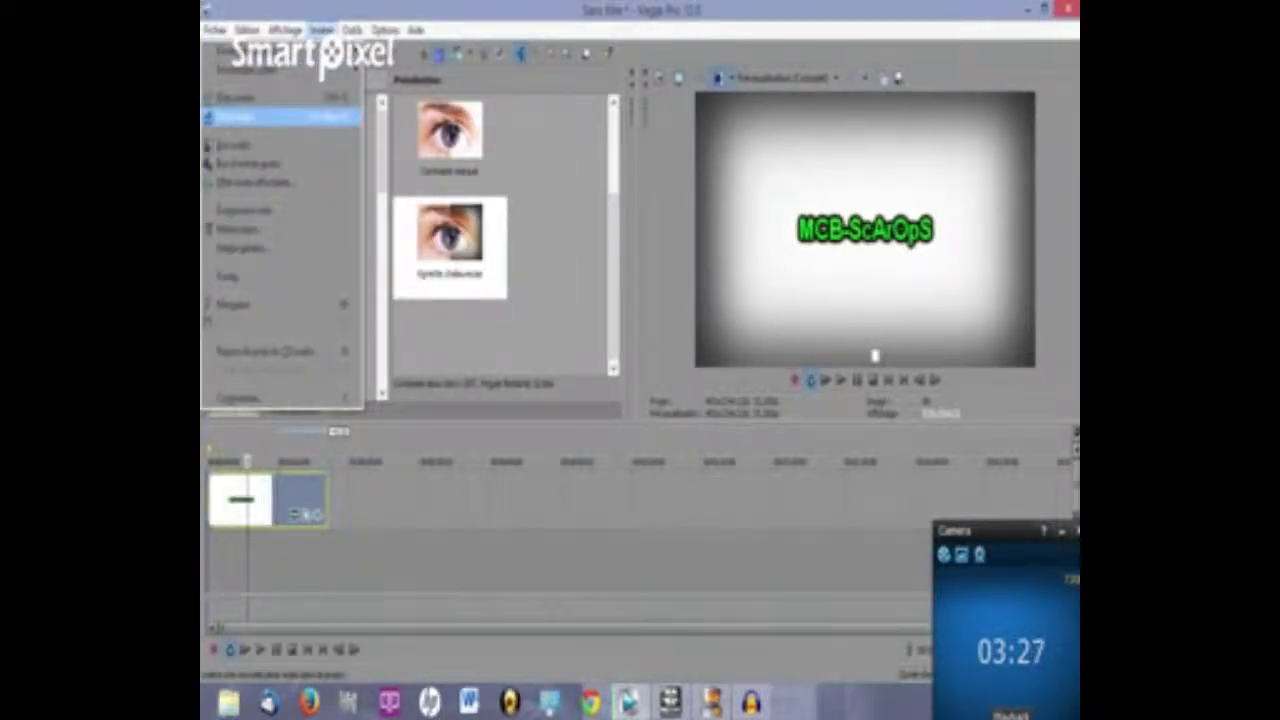
{"action": "left_click", "coordinate": [240, 97]}
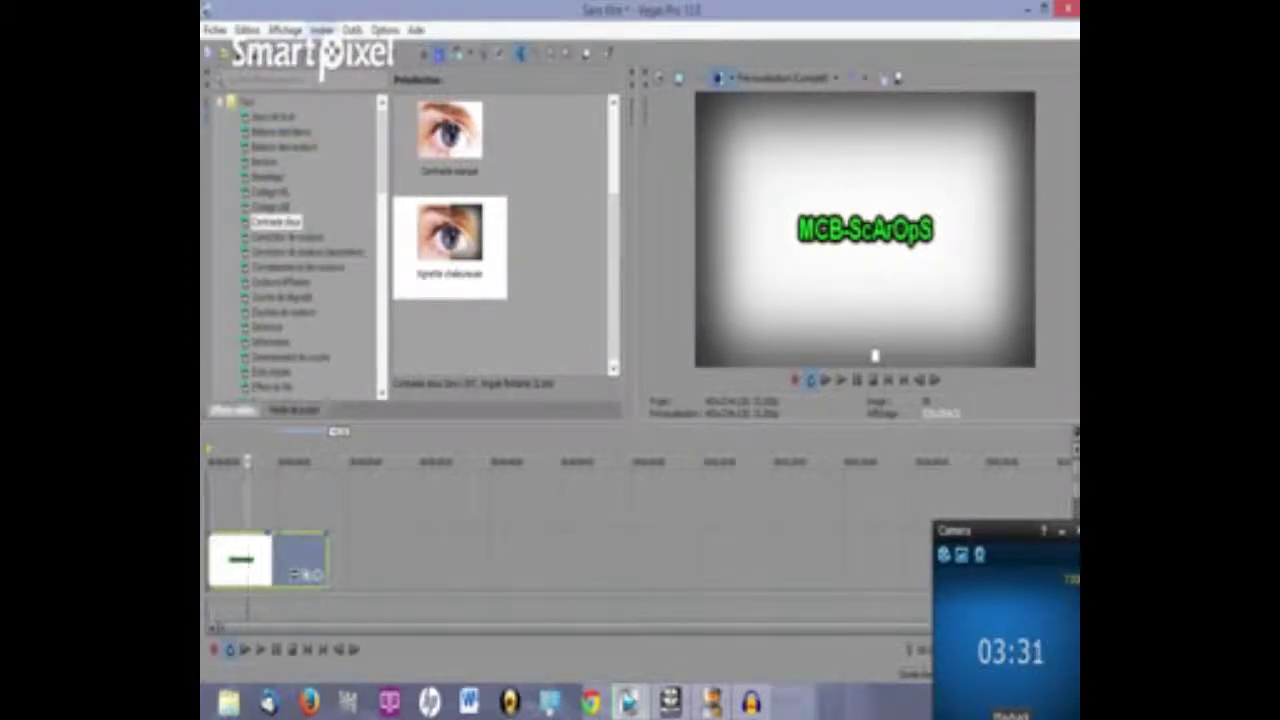
{"action": "left_click", "coordinate": [285, 29]}
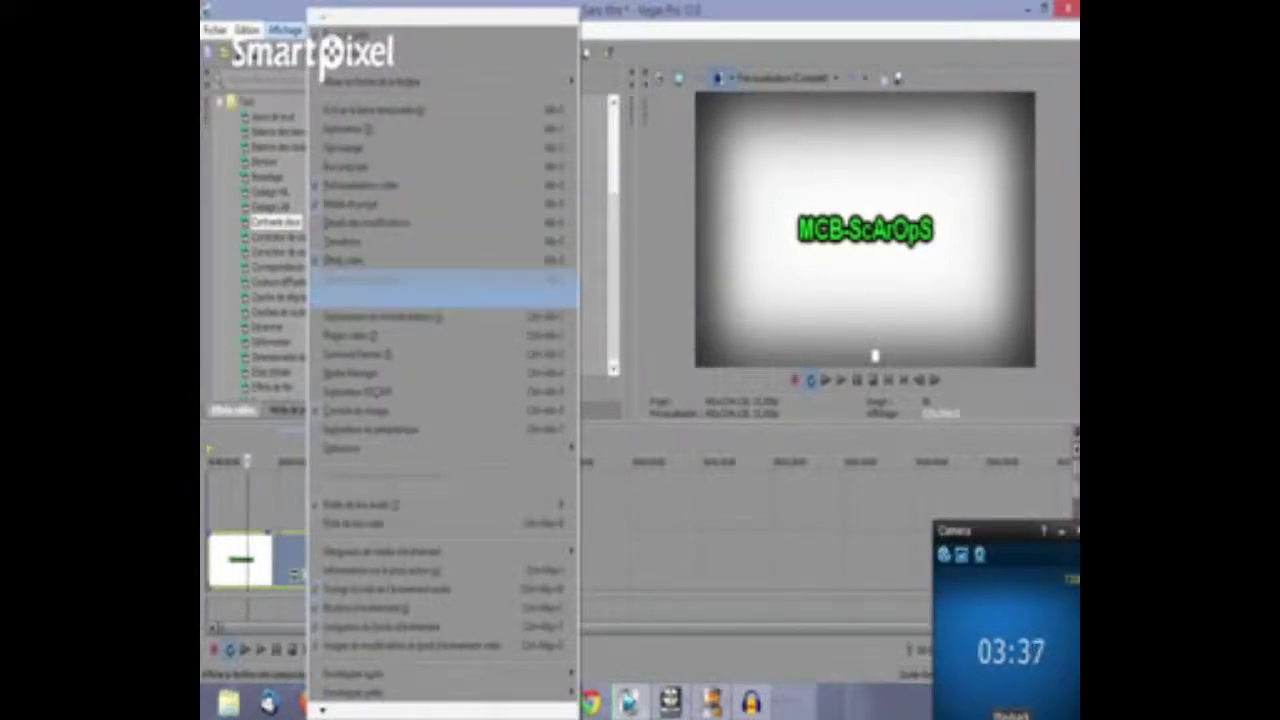
{"action": "left_click", "coordinate": [360, 278]}
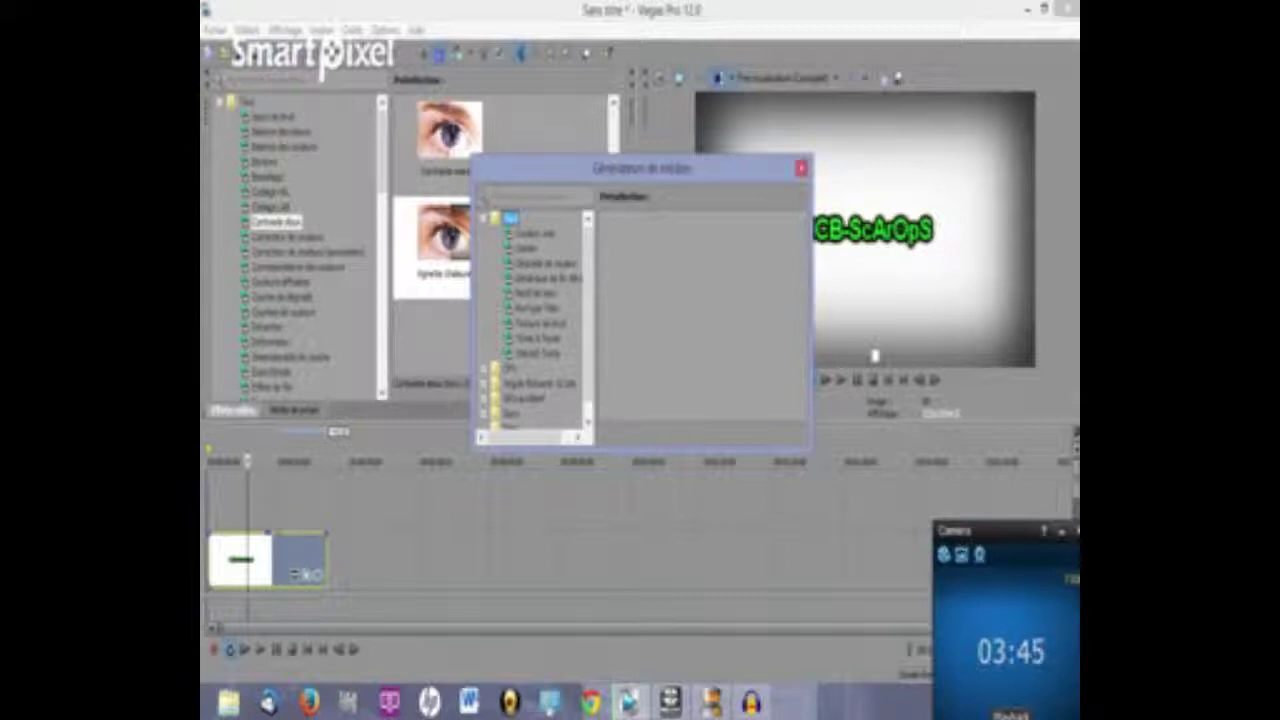
{"action": "left_click", "coordinate": [801, 168]}
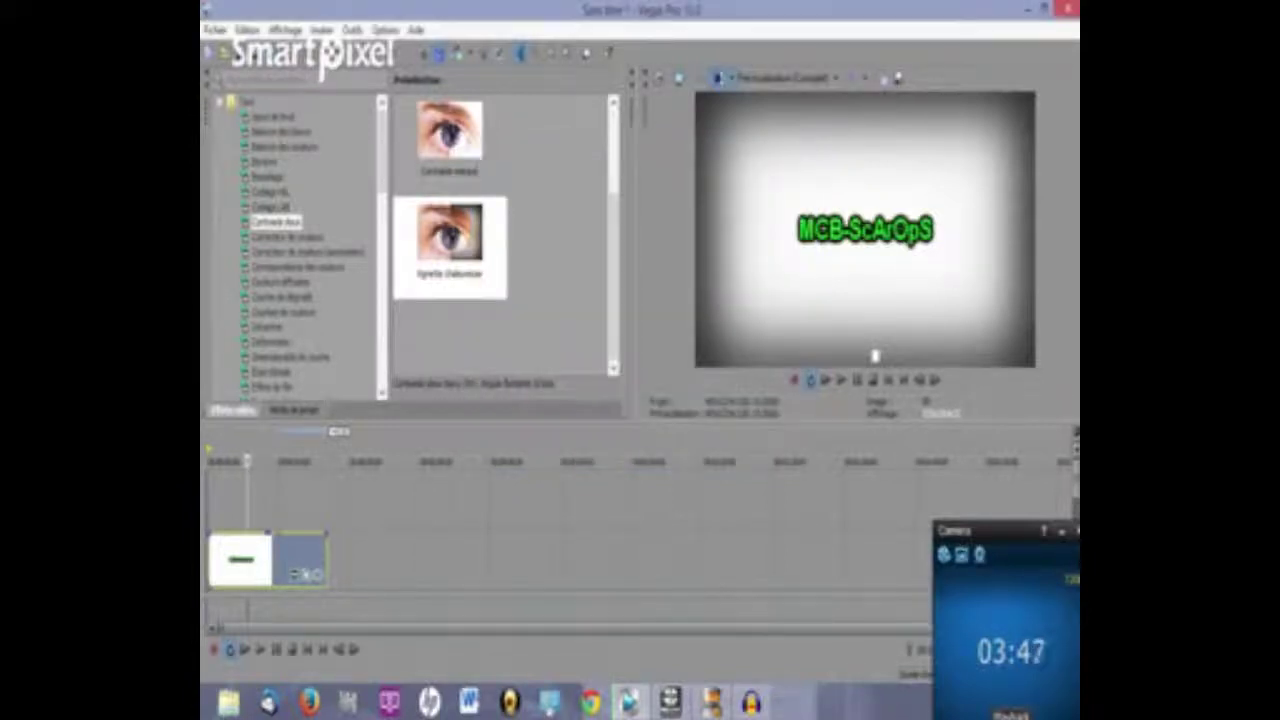
- Apply the Halo effect preset "105 mm - Focale fixe" to the title clip
{"action": "left_click_drag", "start_coordinate": [382, 152], "coordinate": [382, 218]}
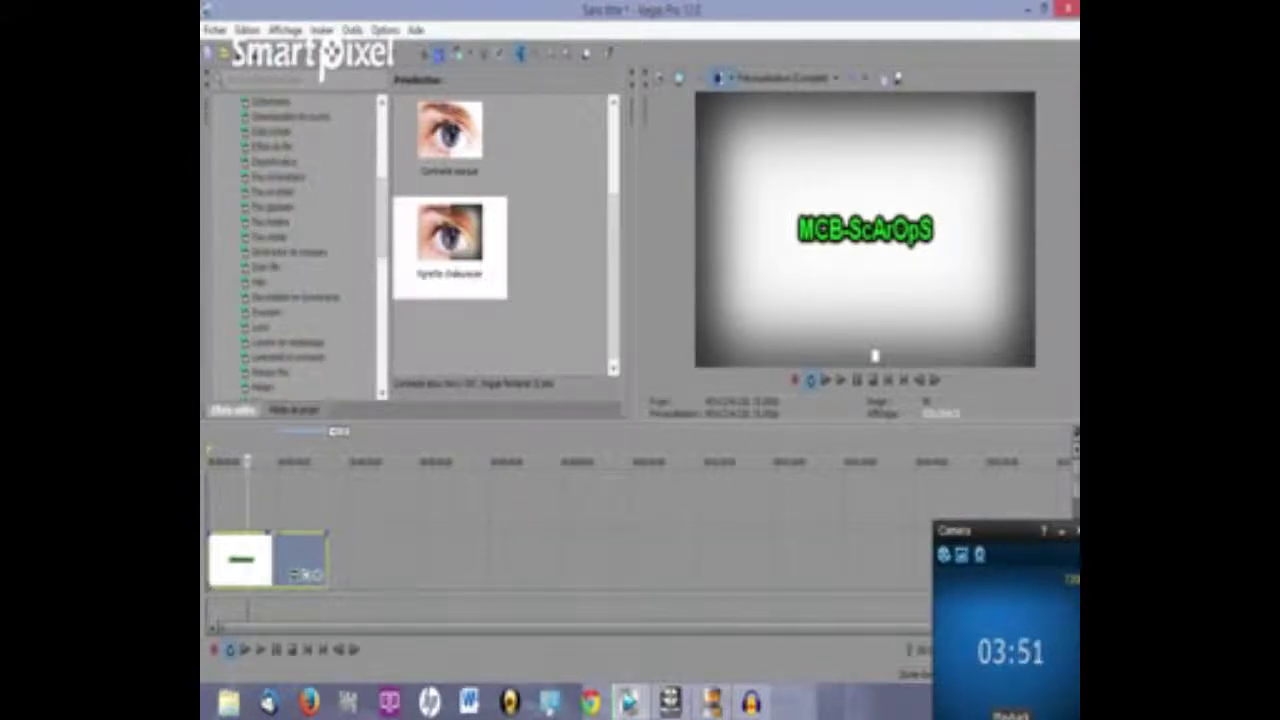
{"action": "scroll", "coordinate": [295, 250], "scroll_direction": "down", "scroll_amount": 1}
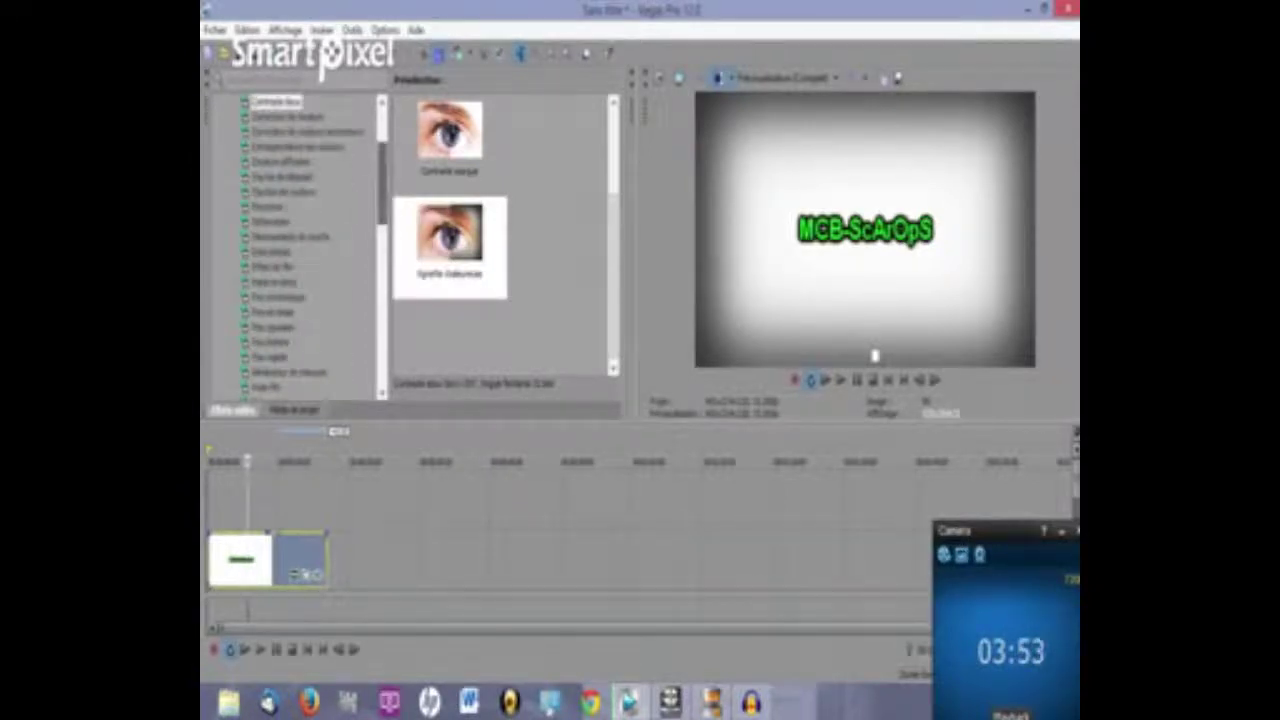
{"action": "left_click", "coordinate": [258, 267]}
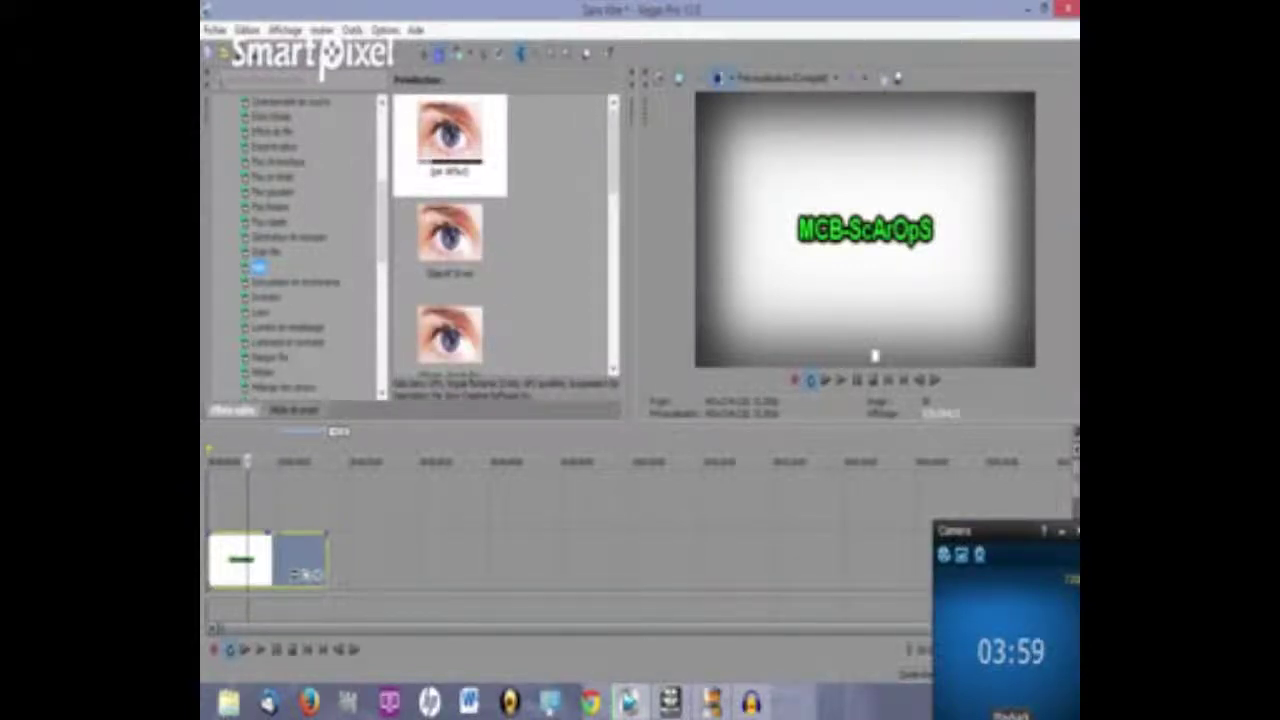
{"action": "scroll", "coordinate": [500, 235], "scroll_direction": "down", "scroll_amount": 2}
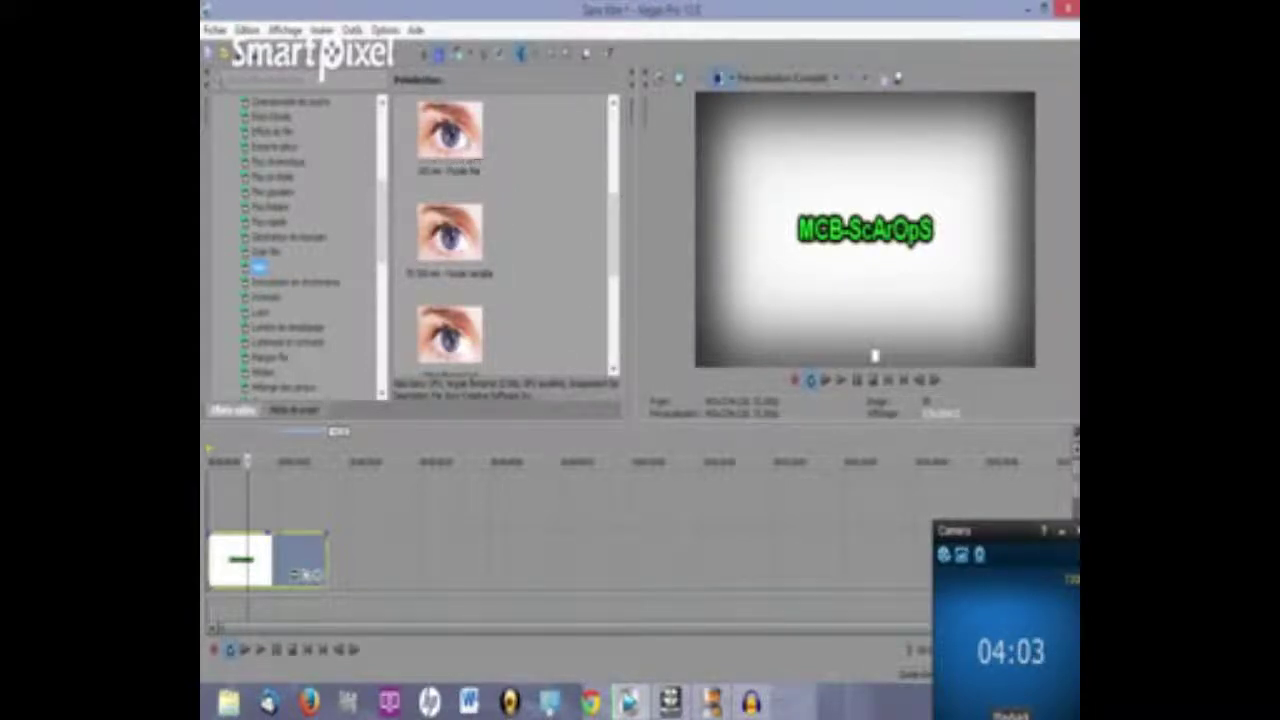
{"action": "left_click", "coordinate": [450, 138]}
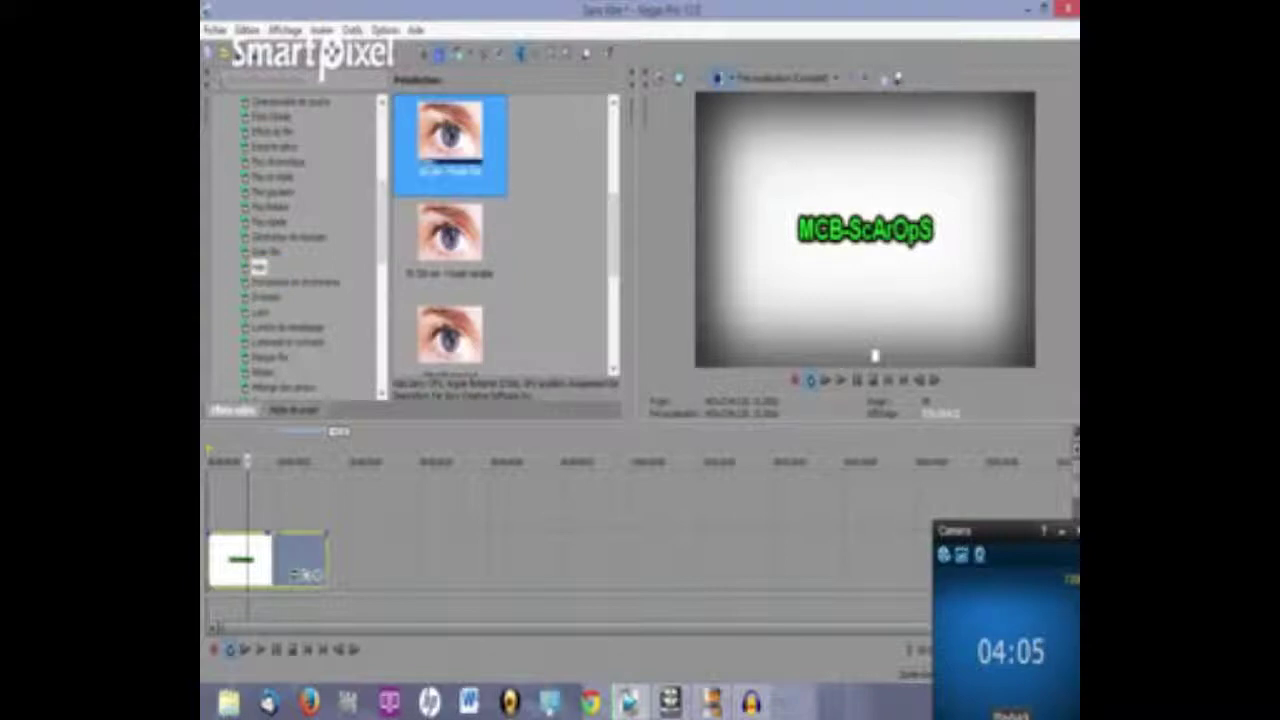
{"action": "left_click_drag", "start_coordinate": [450, 138], "coordinate": [262, 560]}
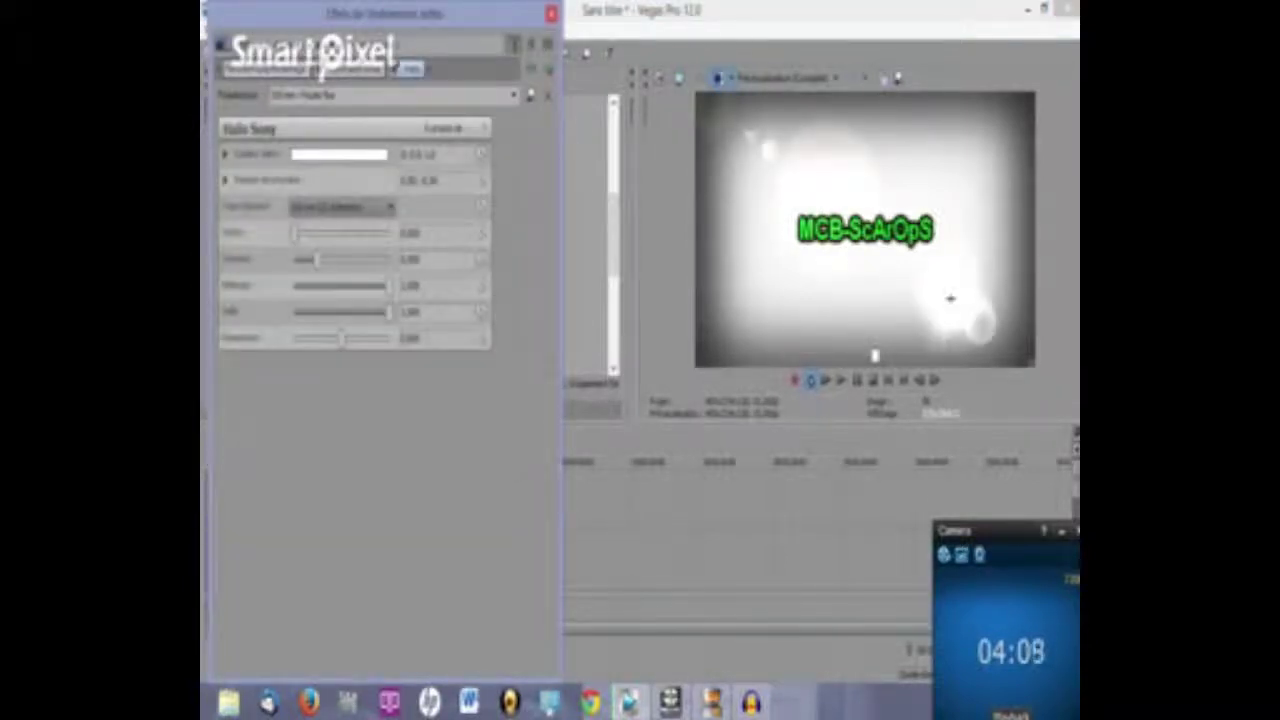
- Expand the halo's light position control and move the light to the left edge of the frame, near mid-height
{"action": "key", "text": "Down"}
{"action": "key", "text": "Down"}
{"action": "left_click", "coordinate": [225, 181]}
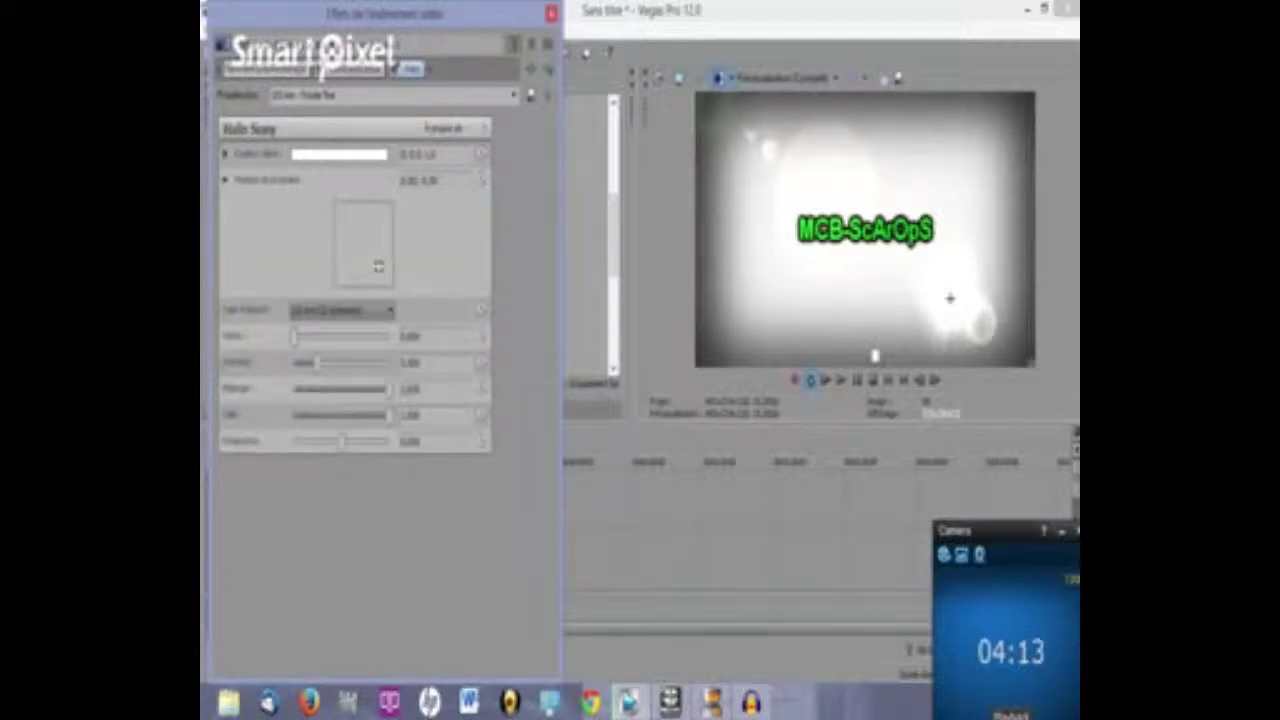
{"action": "left_click_drag", "start_coordinate": [378, 265], "coordinate": [338, 243]}
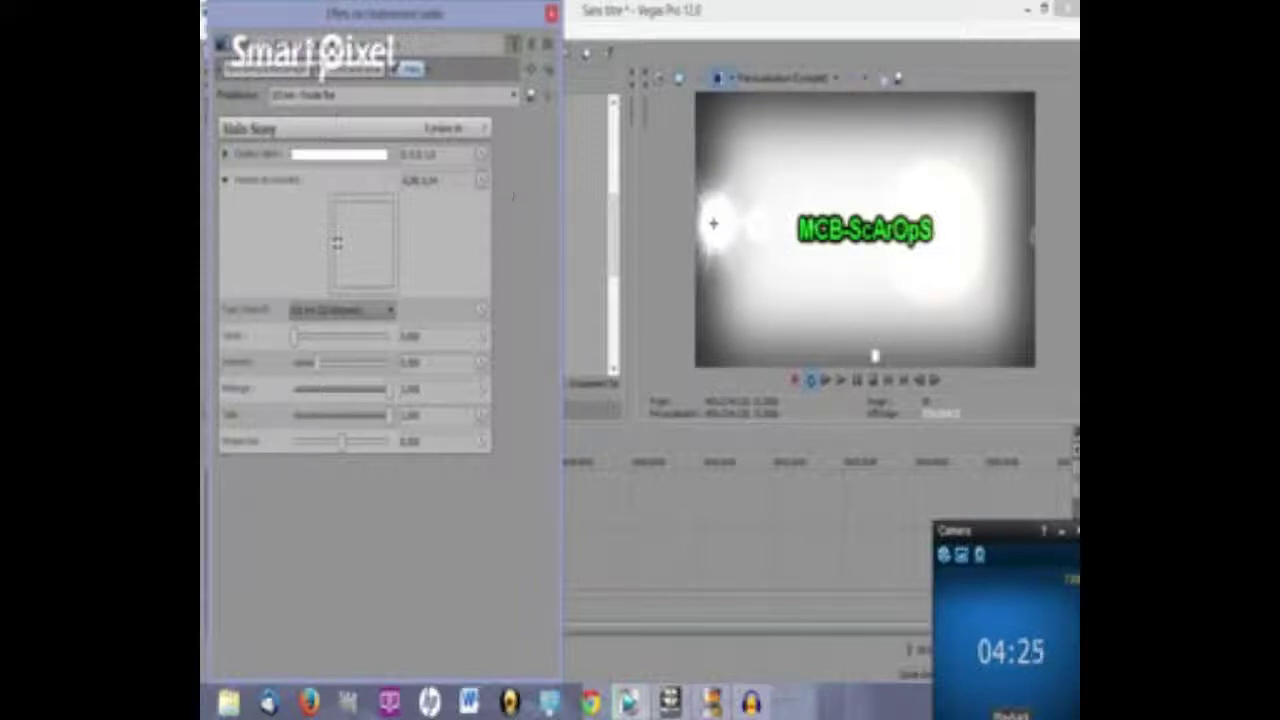
- Enable keyframe animation for the halo's light position and go to the start of the effect timeline
{"action": "left_click", "coordinate": [481, 180]}
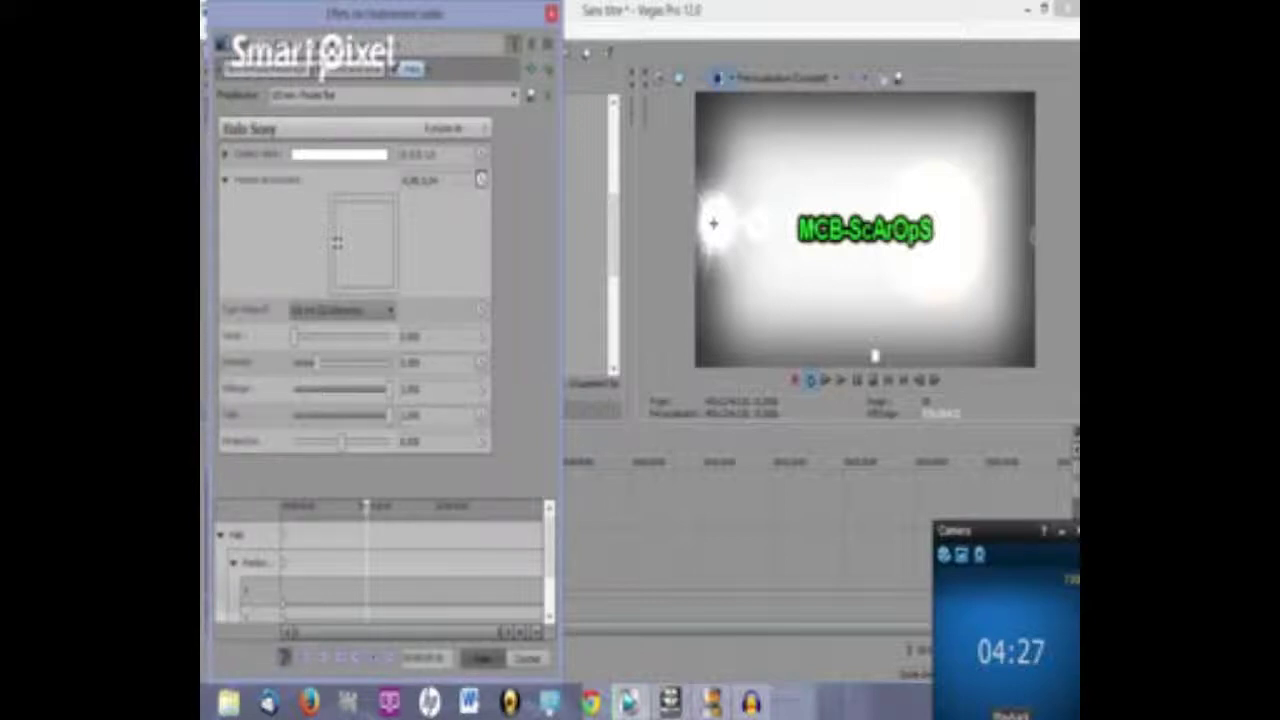
{"action": "left_click_drag", "start_coordinate": [366, 506], "coordinate": [283, 506]}
{"action": "left_click", "coordinate": [283, 506]}
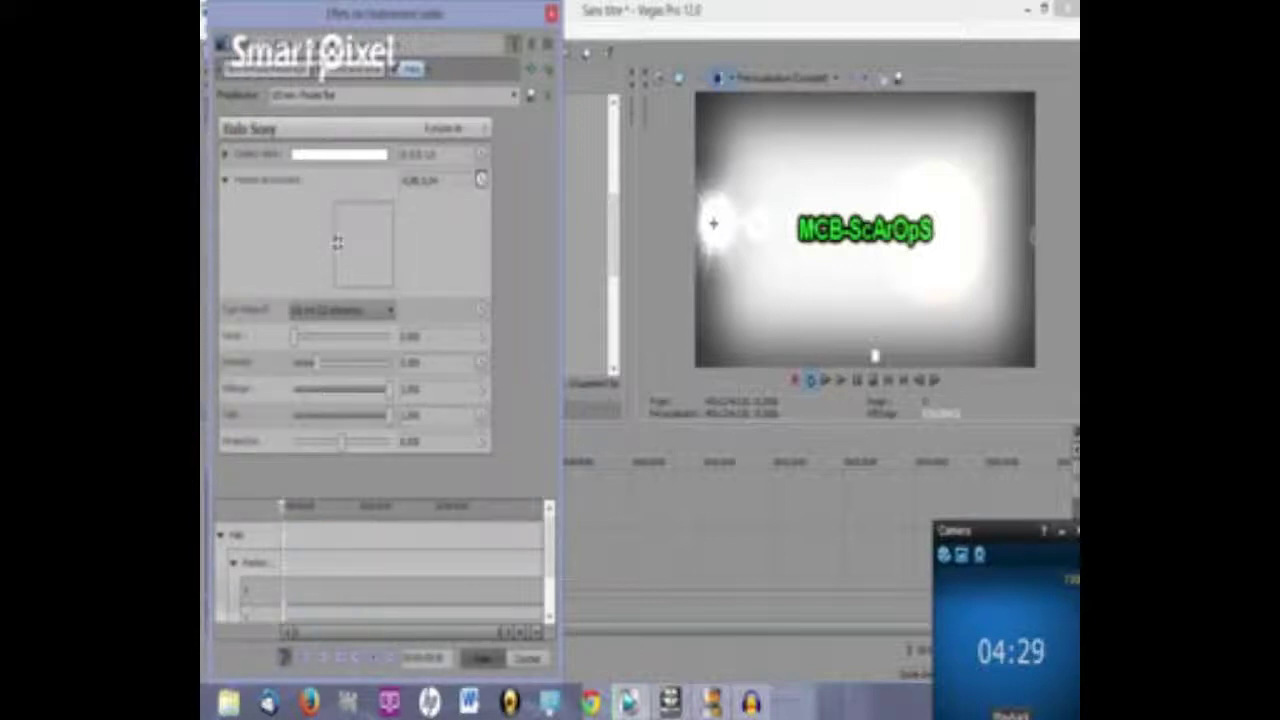
- At the end of the clip, keyframe the halo's light near the right edge of the frame and close the effect settings
{"action": "left_click_drag", "start_coordinate": [282, 506], "coordinate": [542, 506]}
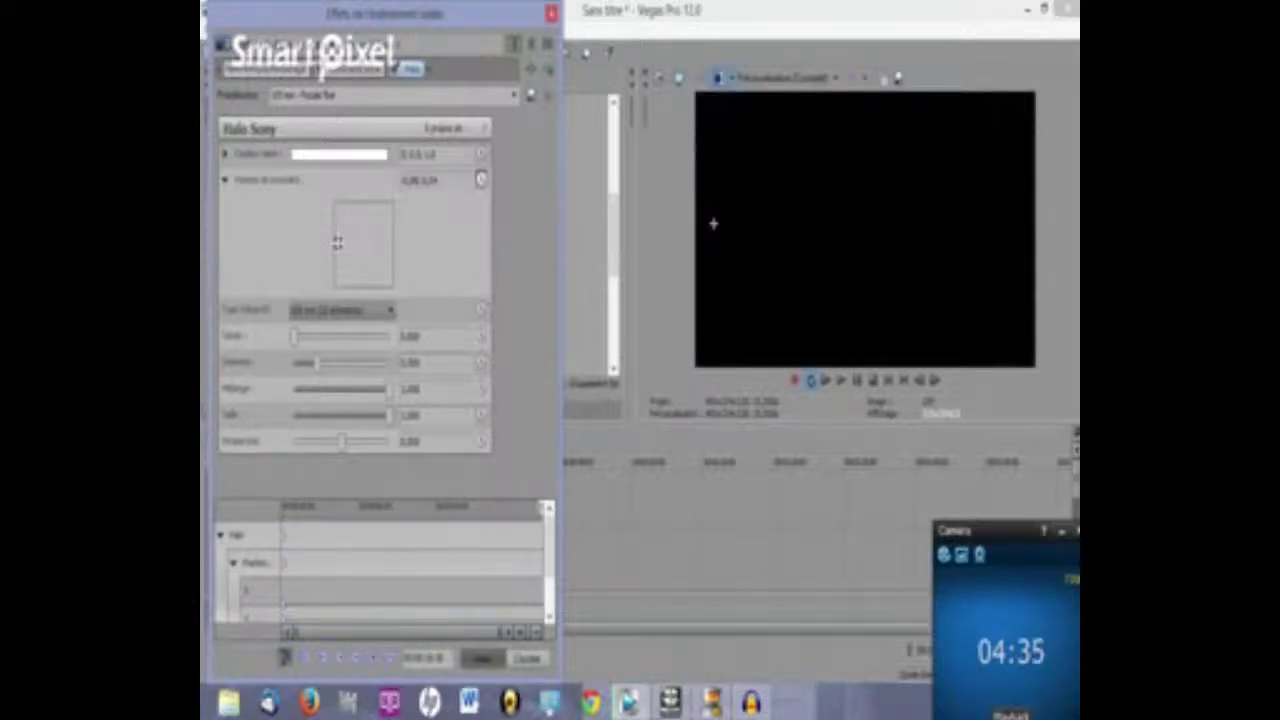
{"action": "left_click_drag", "start_coordinate": [547, 508], "coordinate": [541, 508]}
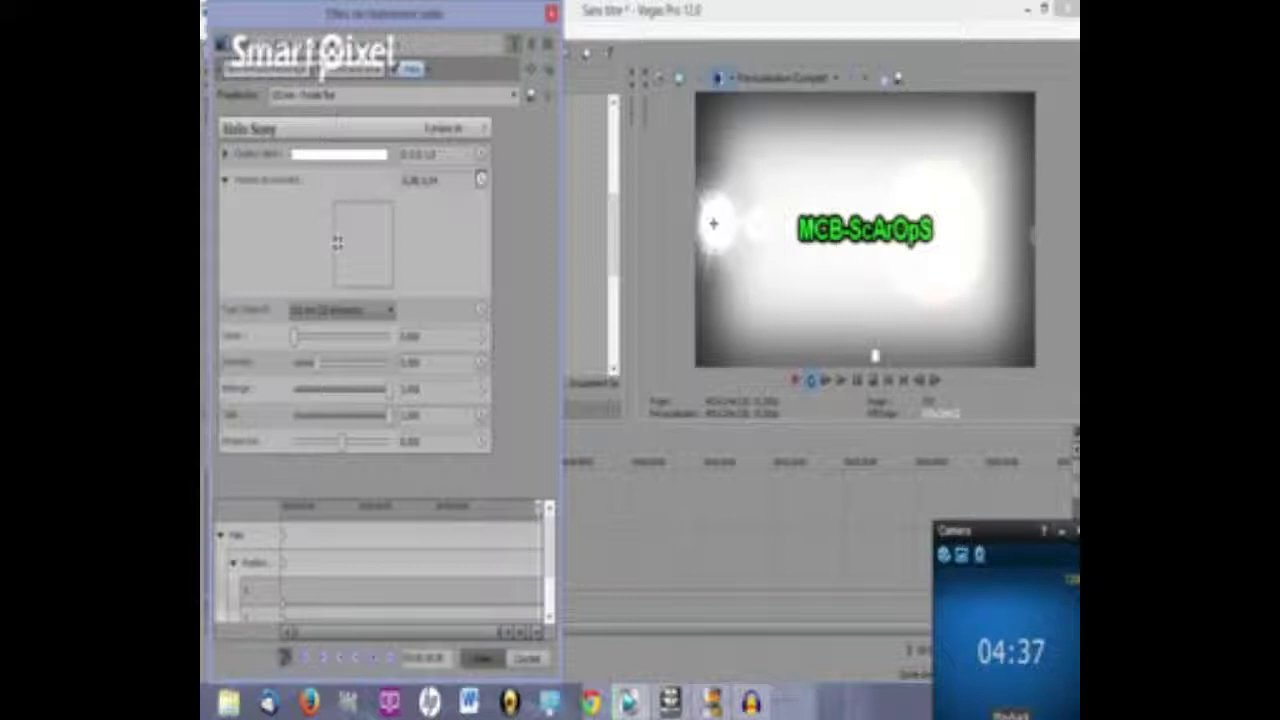
{"action": "left_click_drag", "start_coordinate": [338, 242], "coordinate": [393, 245]}
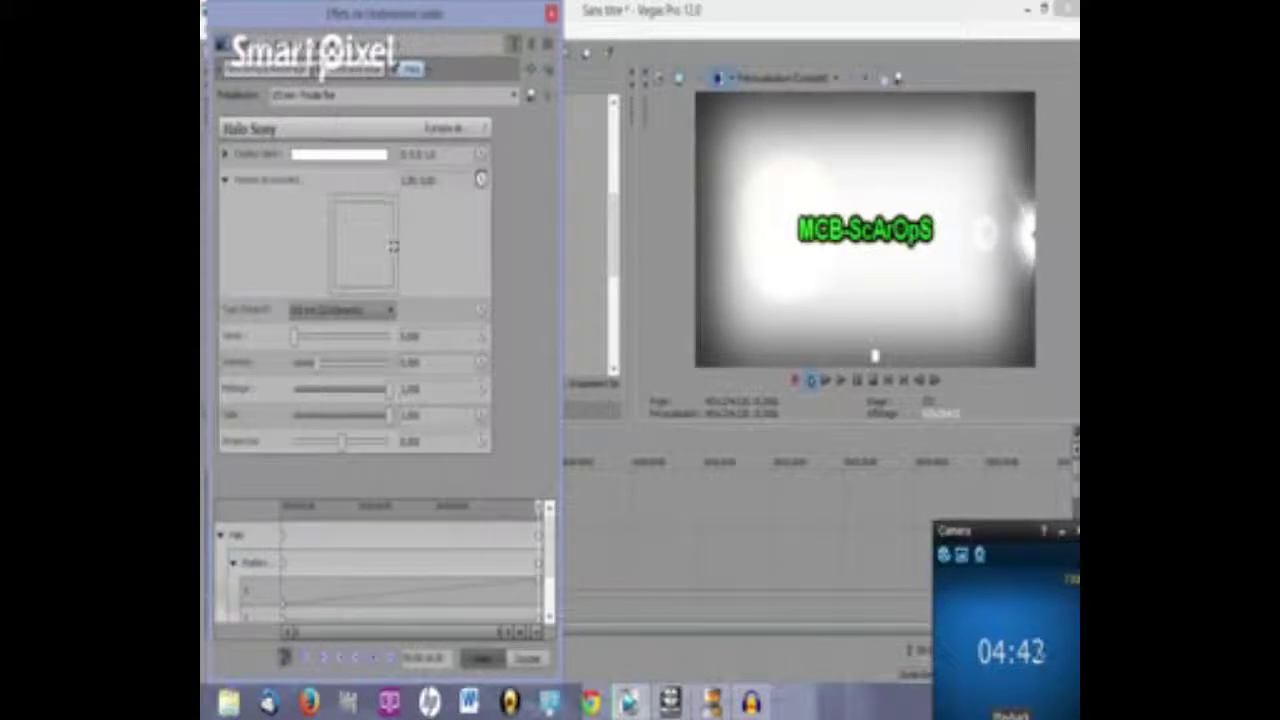
{"action": "left_click_drag", "start_coordinate": [393, 244], "coordinate": [391, 246]}
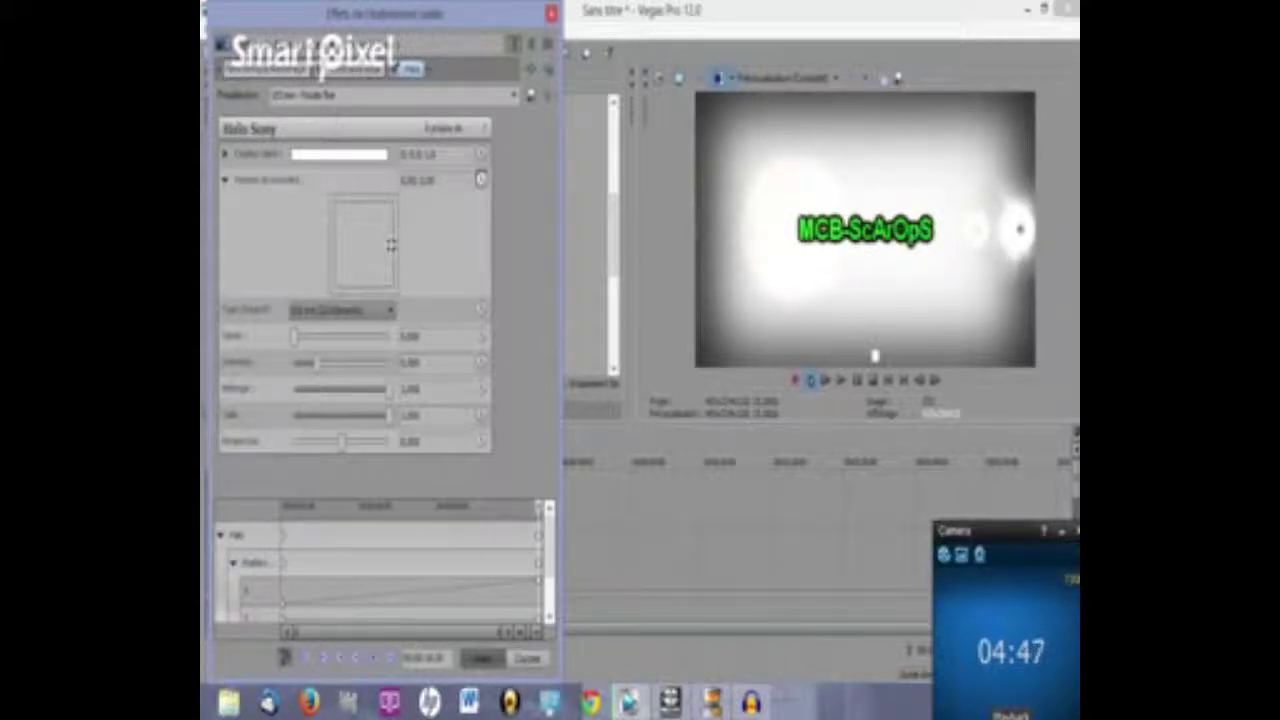
{"action": "left_click", "coordinate": [551, 13]}
- Play the project from the start to preview the halo moving across the title
{"action": "key", "text": "space"}
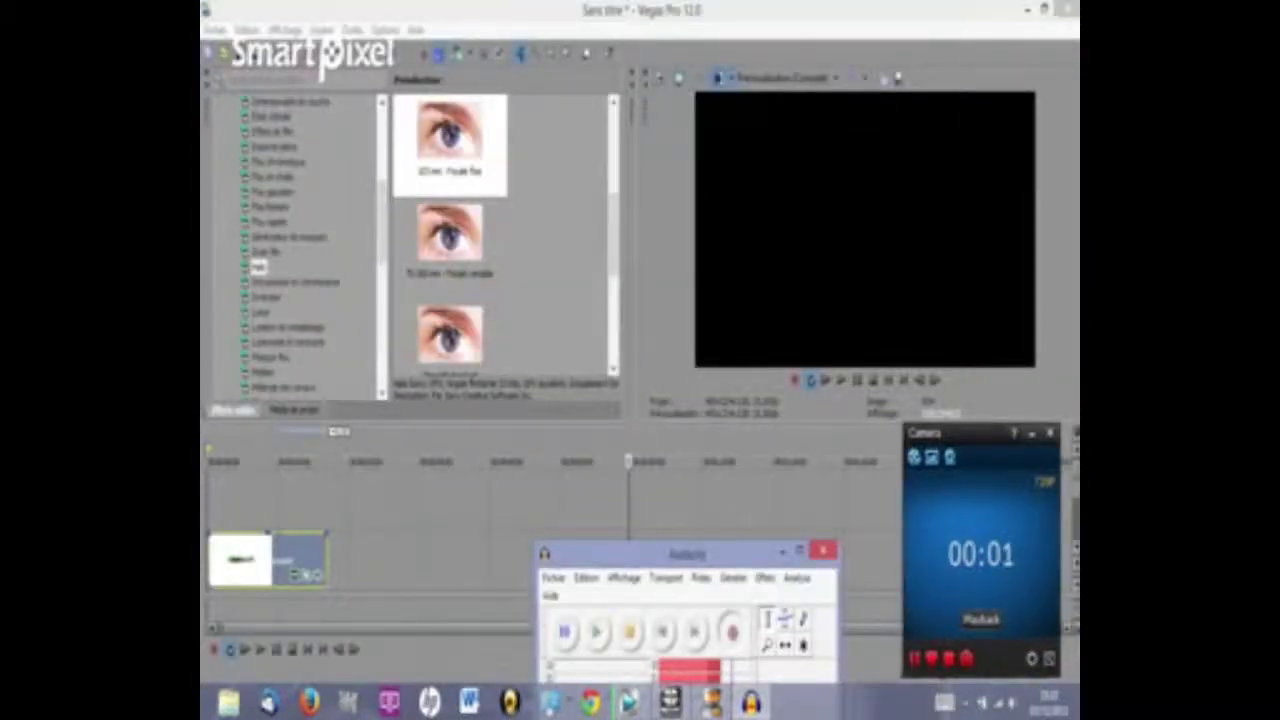
{"action": "left_click_drag", "start_coordinate": [687, 554], "coordinate": [697, 591]}
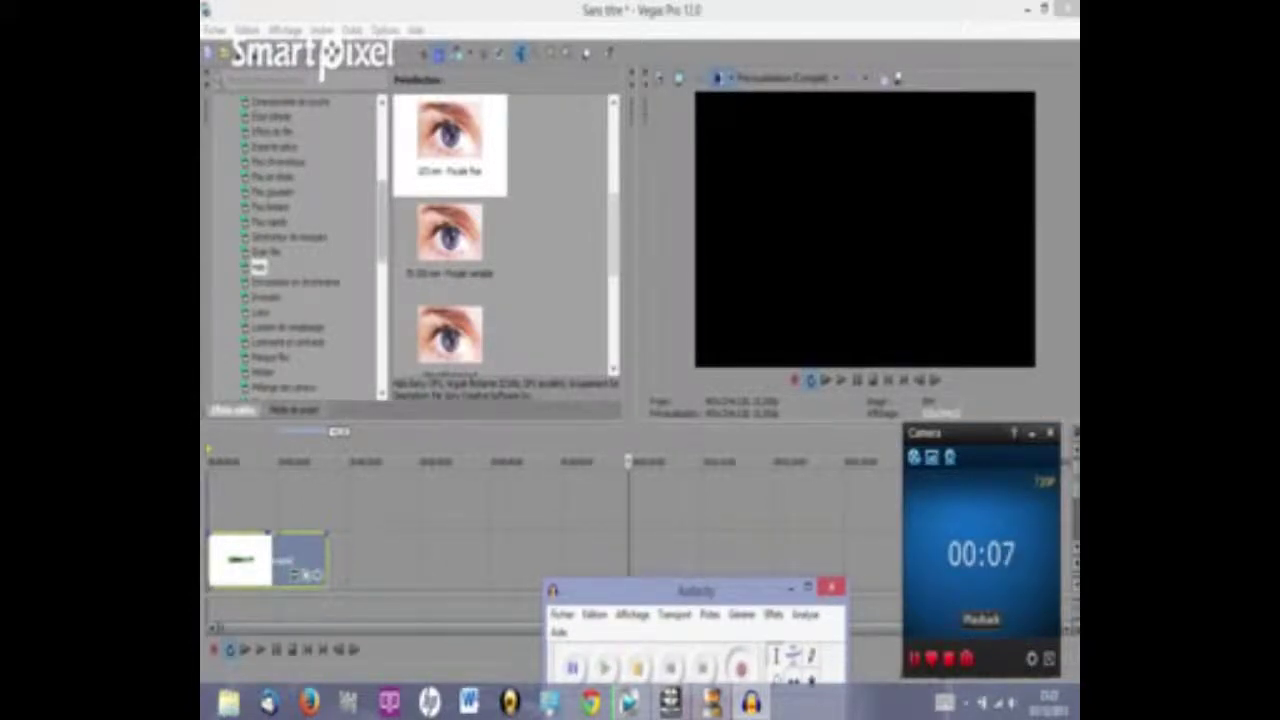
{"action": "left_click", "coordinate": [826, 380]}
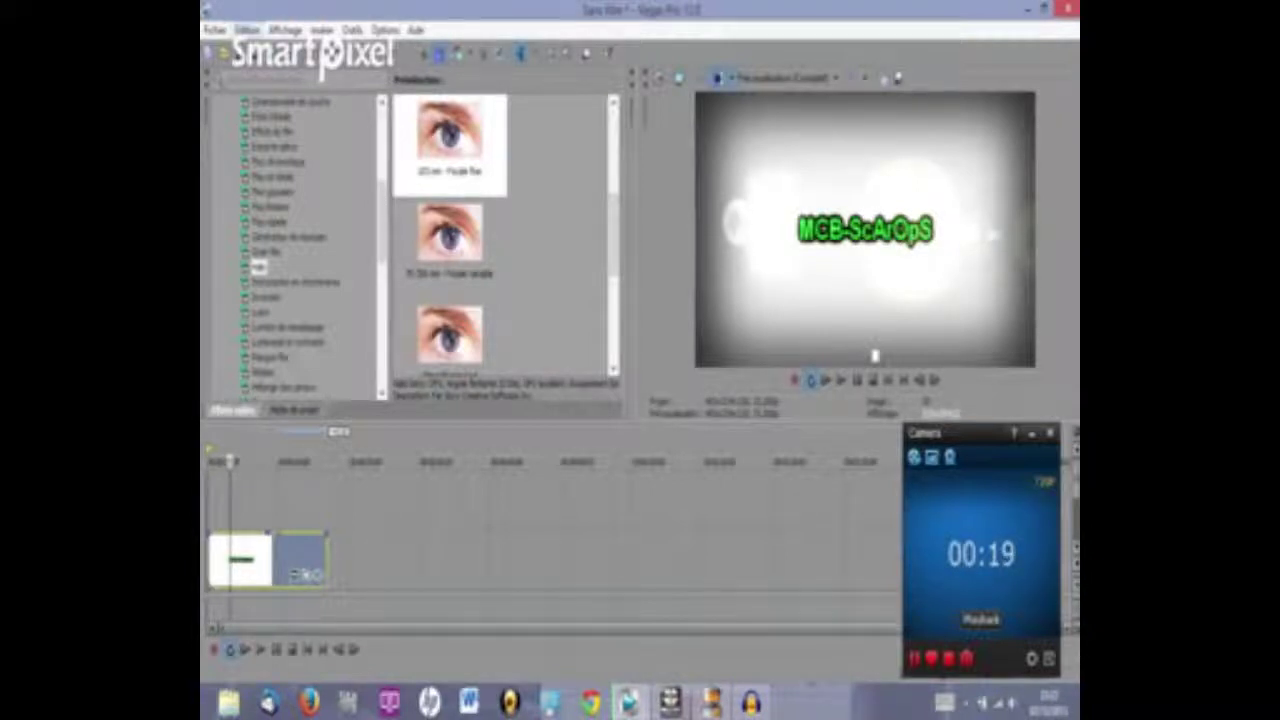
- Add a legacy text media clip to the upper track, over the second part of the title clip, and close the media generators
{"action": "left_click", "coordinate": [285, 29]}
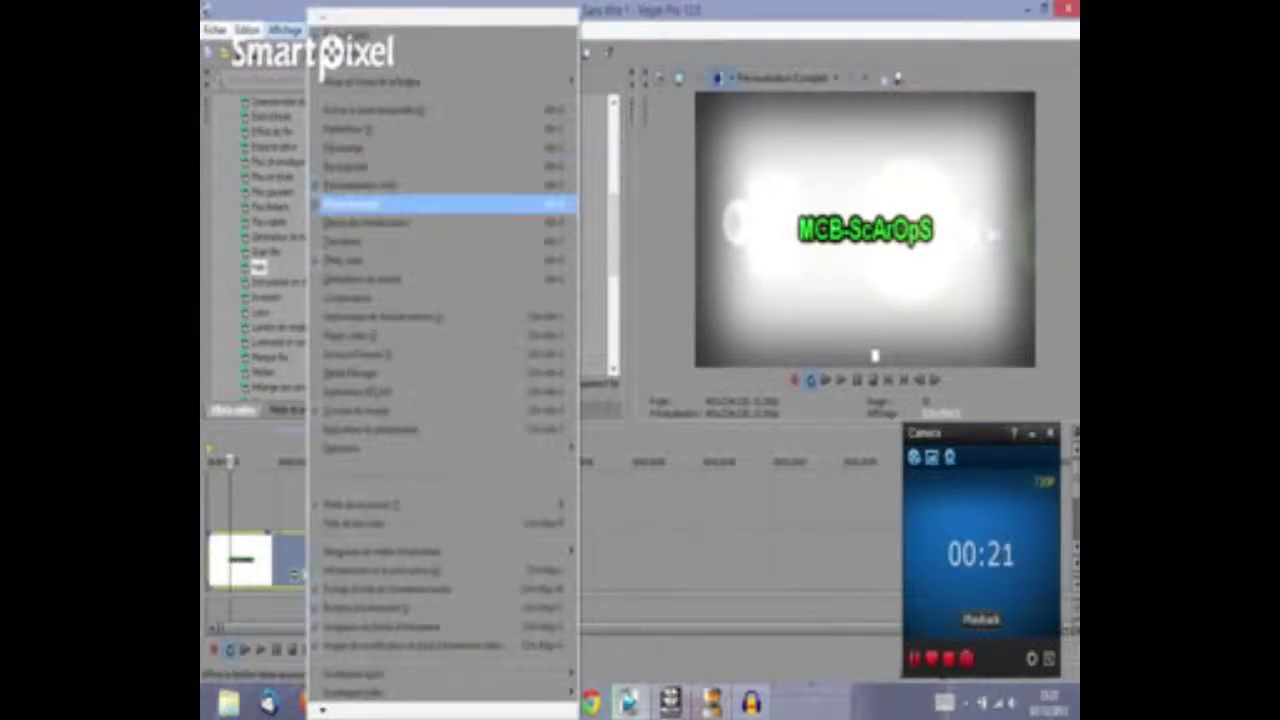
{"action": "left_click", "coordinate": [370, 279]}
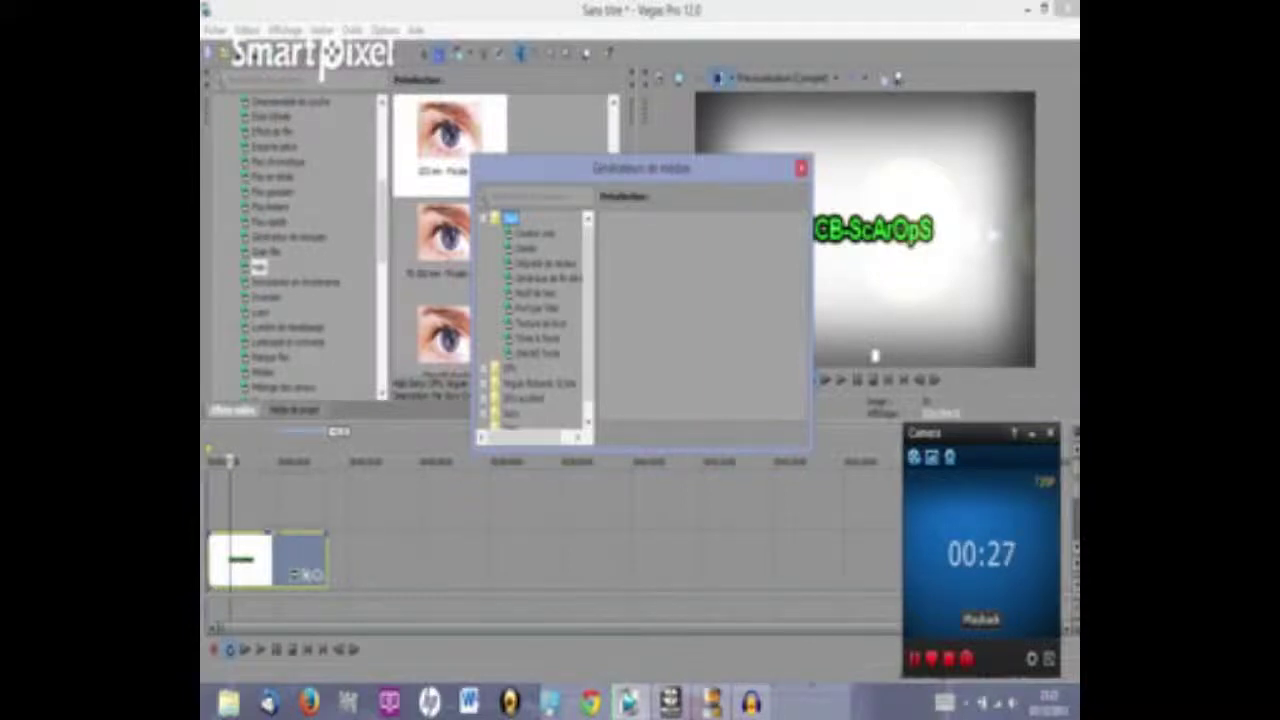
{"action": "left_click_drag", "start_coordinate": [538, 353], "coordinate": [260, 502]}
{"action": "left_click", "coordinate": [801, 168]}
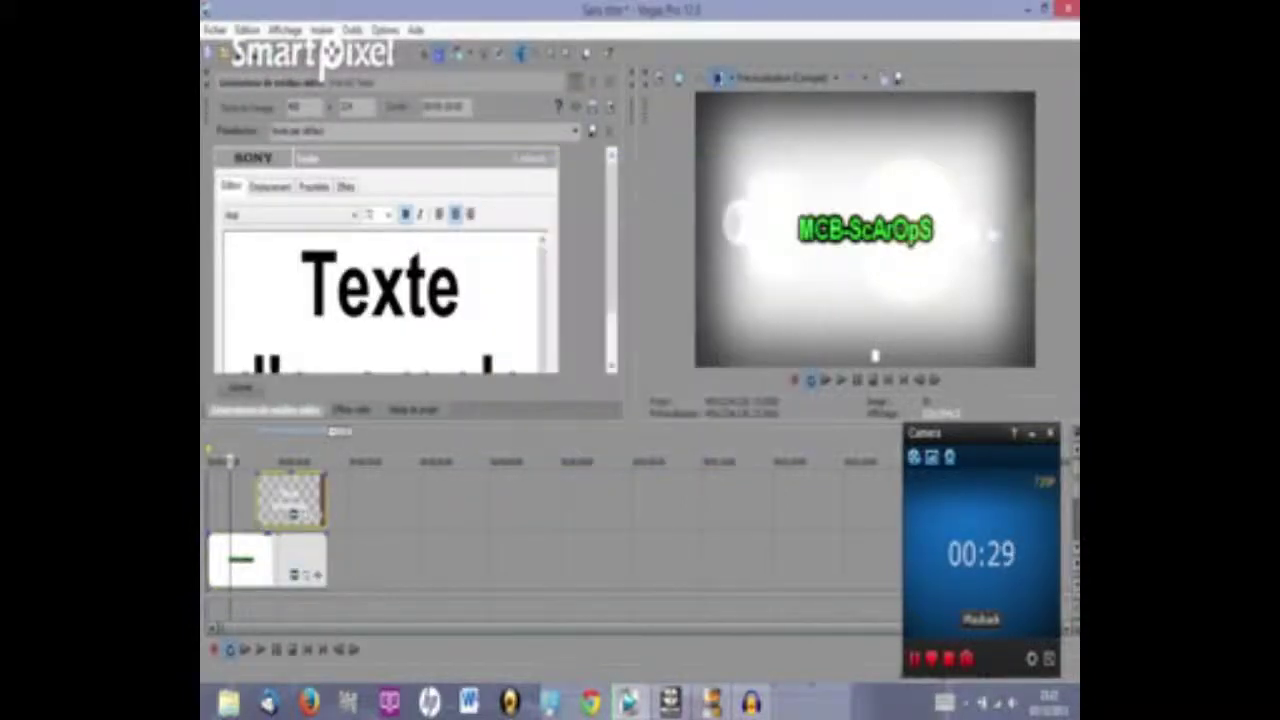
- Reduce the font size of the new layer's sample text and align it to the left
{"action": "left_click_drag", "start_coordinate": [612, 240], "coordinate": [612, 265]}
{"action": "left_click_drag", "start_coordinate": [532, 345], "coordinate": [235, 225]}
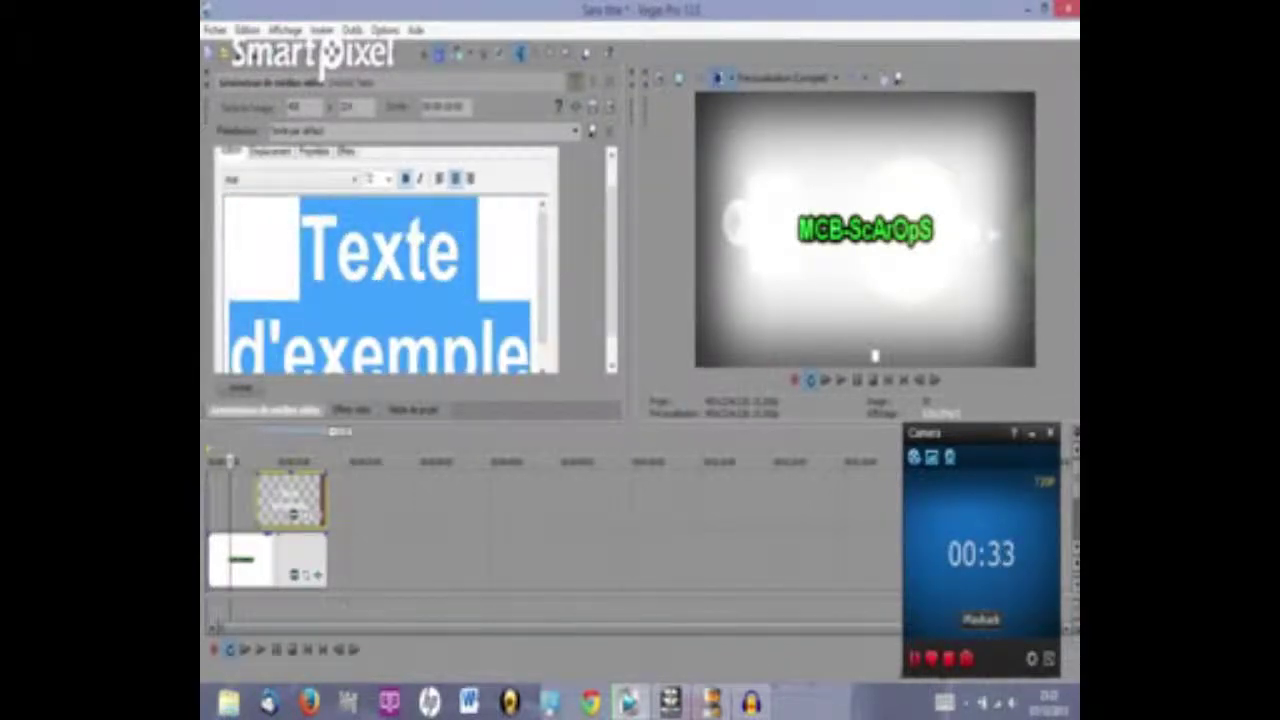
{"action": "left_click_drag", "start_coordinate": [612, 268], "coordinate": [612, 242]}
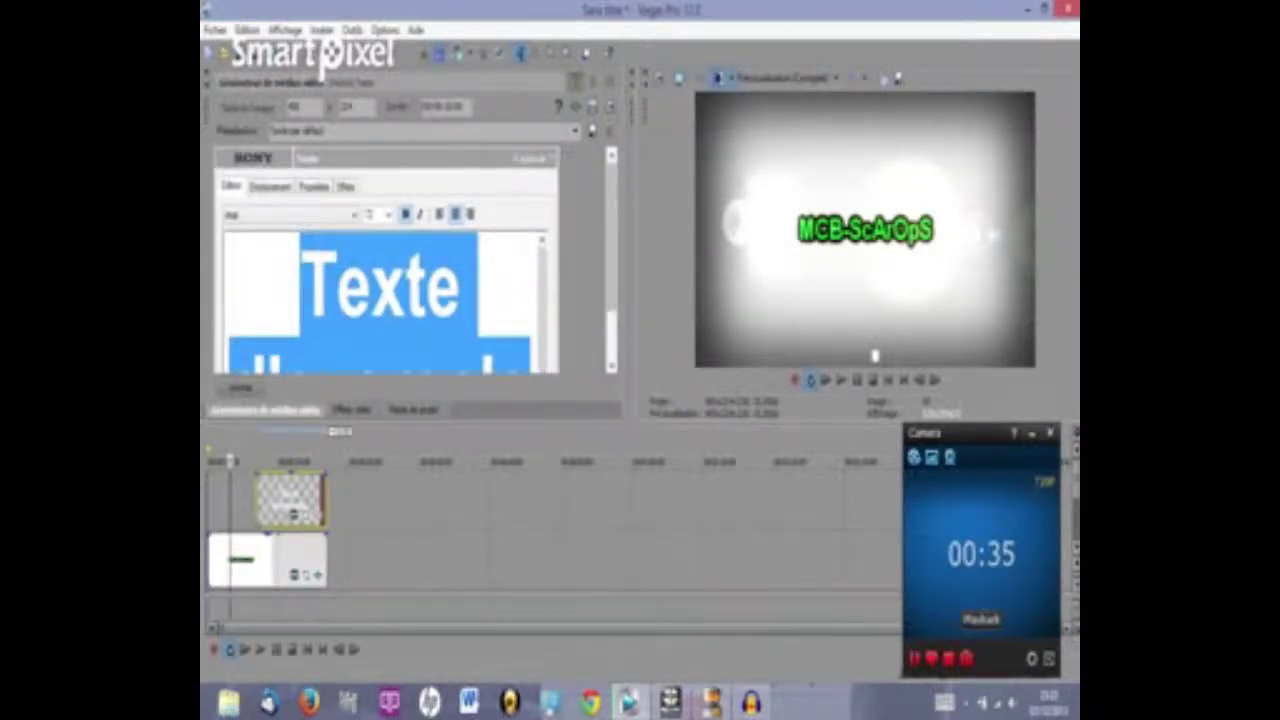
{"action": "left_click", "coordinate": [388, 215]}
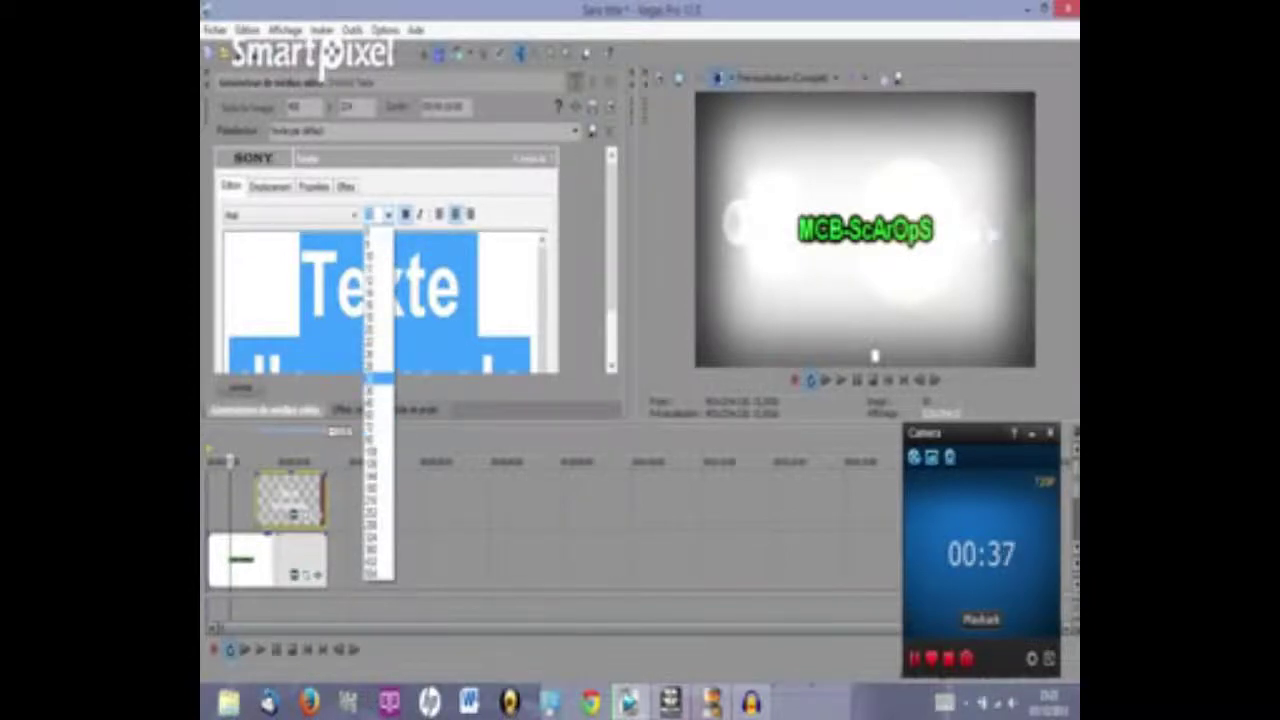
{"action": "left_click", "coordinate": [376, 378]}
{"action": "left_click", "coordinate": [439, 214]}
{"action": "left_click", "coordinate": [345, 297]}
- Delete the sample text from the new text layer
{"action": "key", "text": "BackSpace"}
{"action": "key", "text": "BackSpace"}
{"action": "key", "text": "BackSpace"}
{"action": "key", "text": "BackSpace"}
{"action": "key", "text": "BackSpace"}
{"action": "key", "text": "BackSpace"}
{"action": "key", "text": "BackSpace"}
{"action": "key", "text": "BackSpace"}
{"action": "key", "text": "BackSpace"}
{"action": "key", "text": "BackSpace"}
{"action": "key", "text": "BackSpace"}
{"action": "key", "text": "BackSpace"}
{"action": "key", "text": "BackSpace"}
{"action": "key", "text": "BackSpace"}
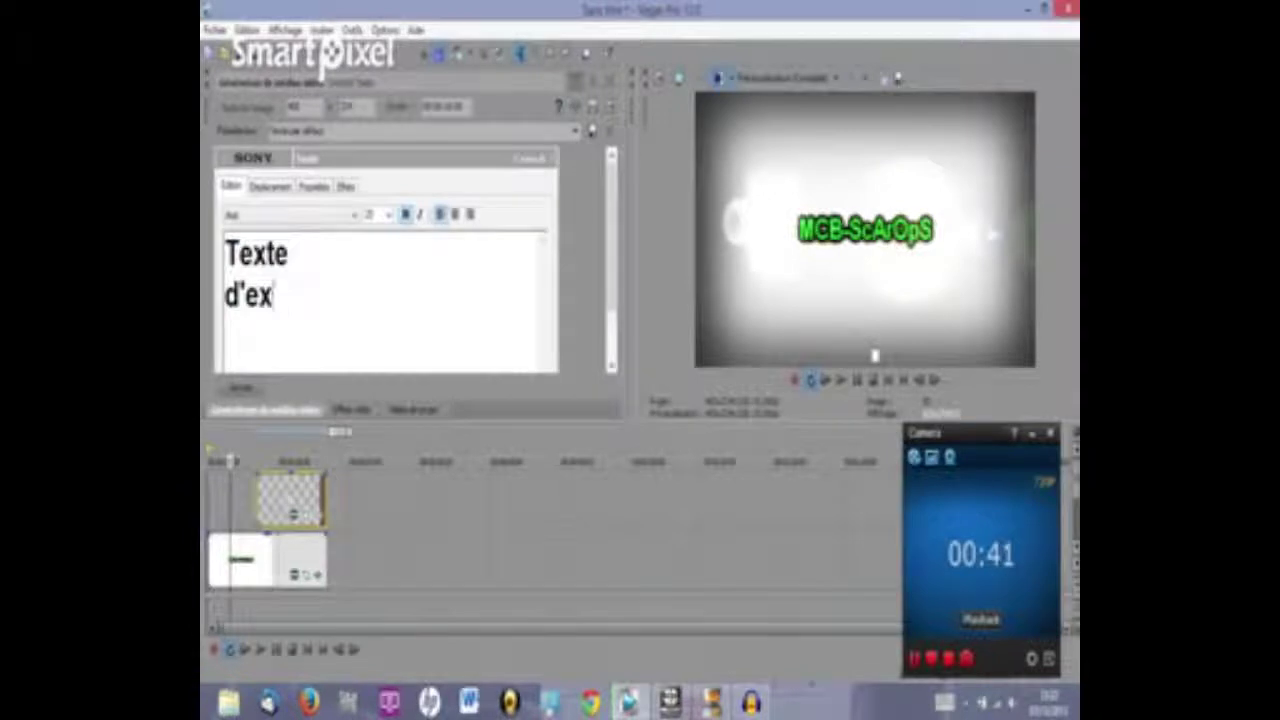
{"action": "key", "text": "BackSpace"}
{"action": "type", "text": "MCB-Sc"}
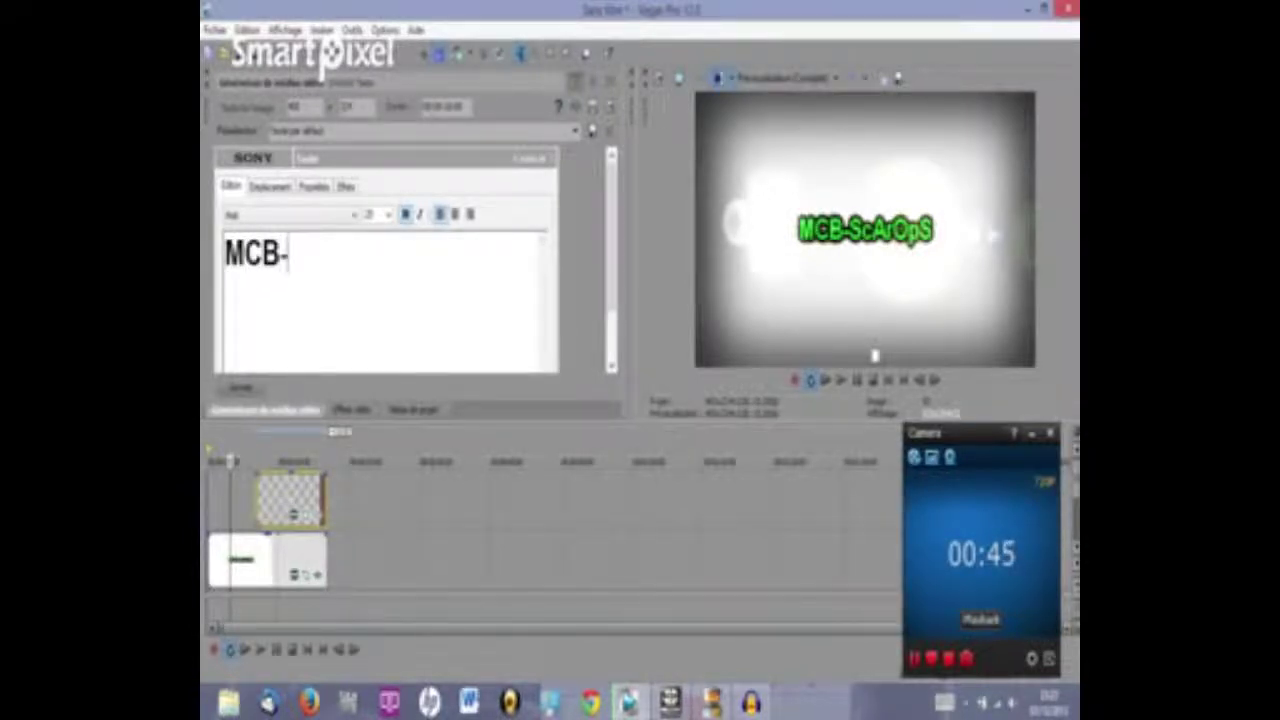
{"action": "key", "text": "BackSpace"}
{"action": "key", "text": "BackSpace"}
{"action": "key", "text": "BackSpace"}
{"action": "key", "text": "BackSpace"}
{"action": "key", "text": "BackSpace"}
{"action": "key", "text": "BackSpace"}
{"action": "type", "text": "WW"}
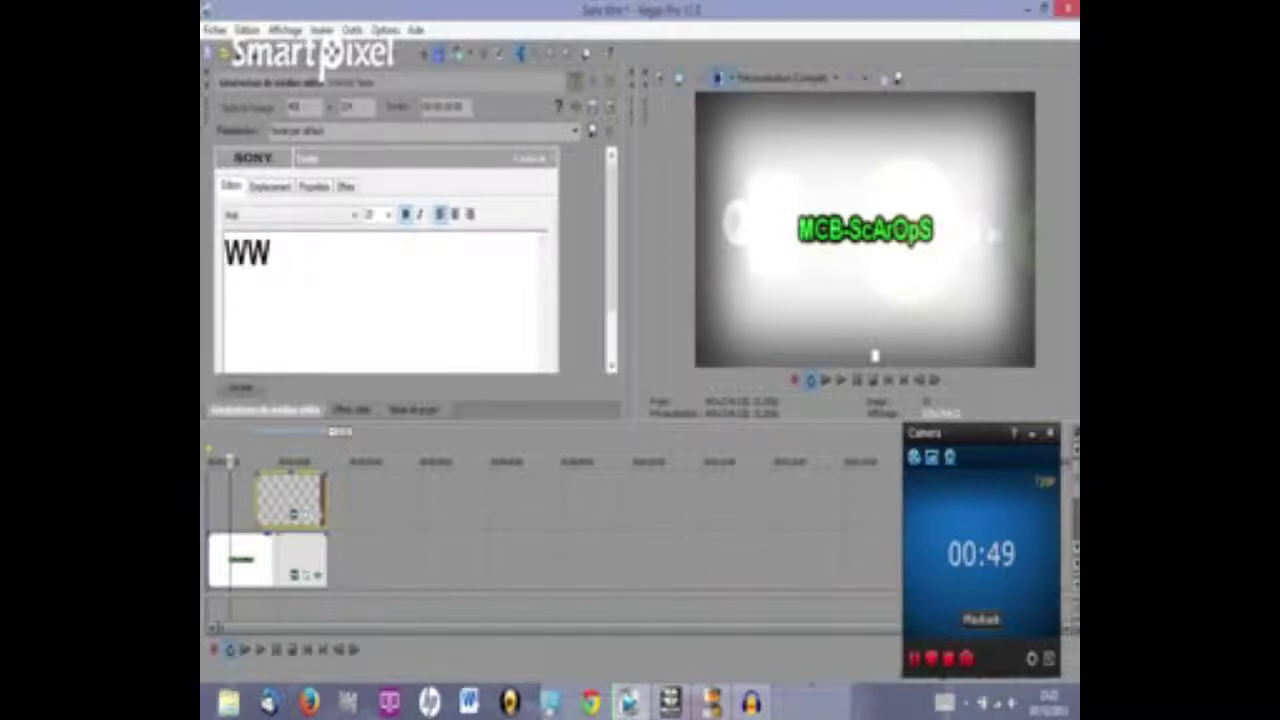
{"action": "type", "text": "W.y"}
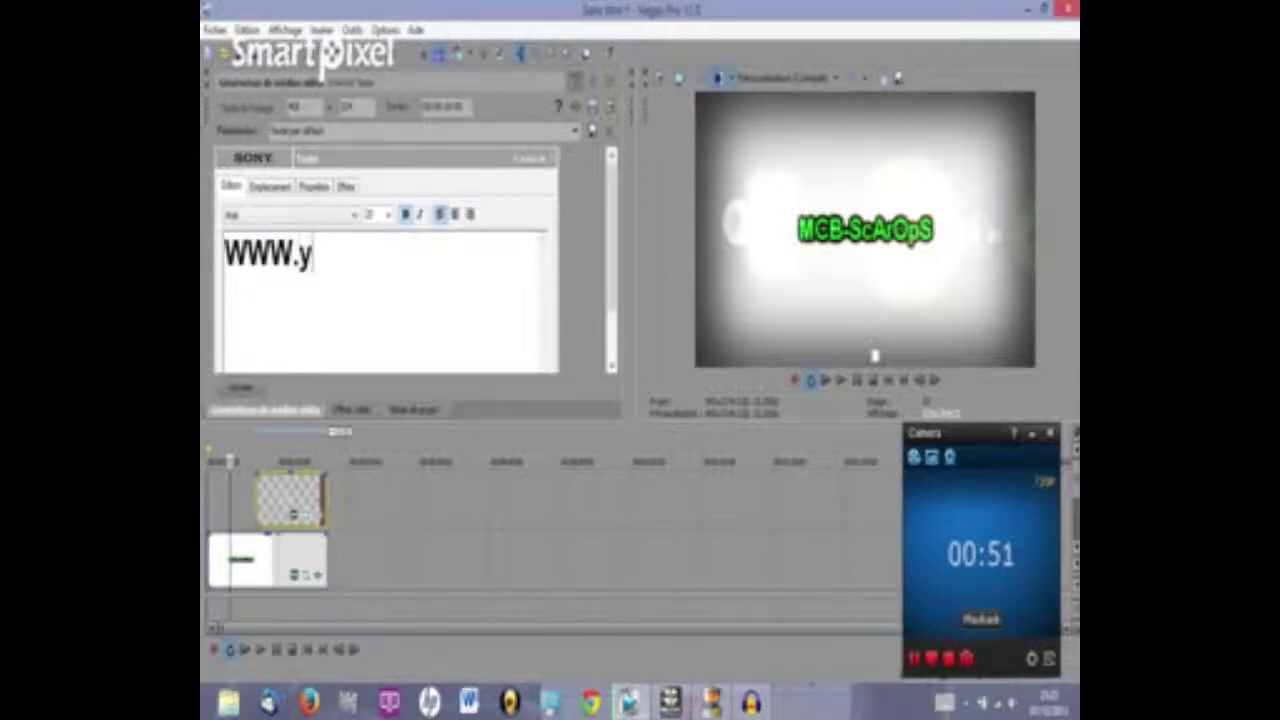
{"action": "type", "text": "outube"}
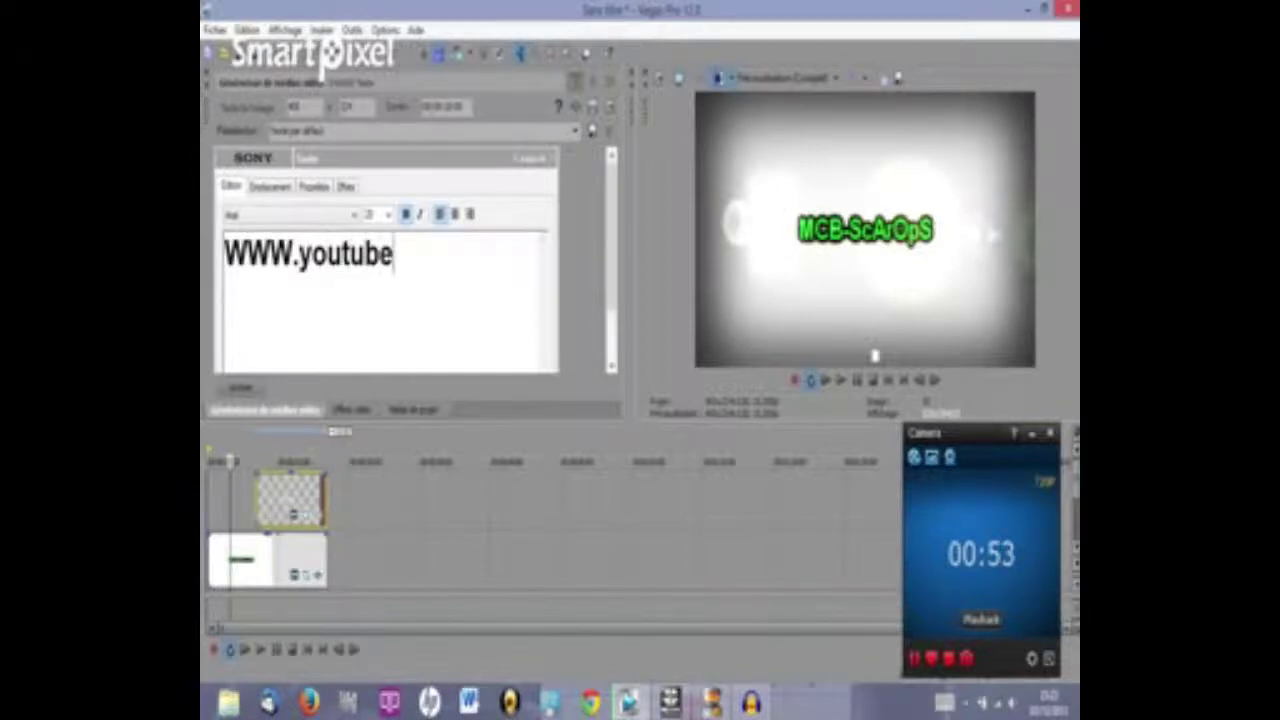
{"action": "type", "text": "/us"}
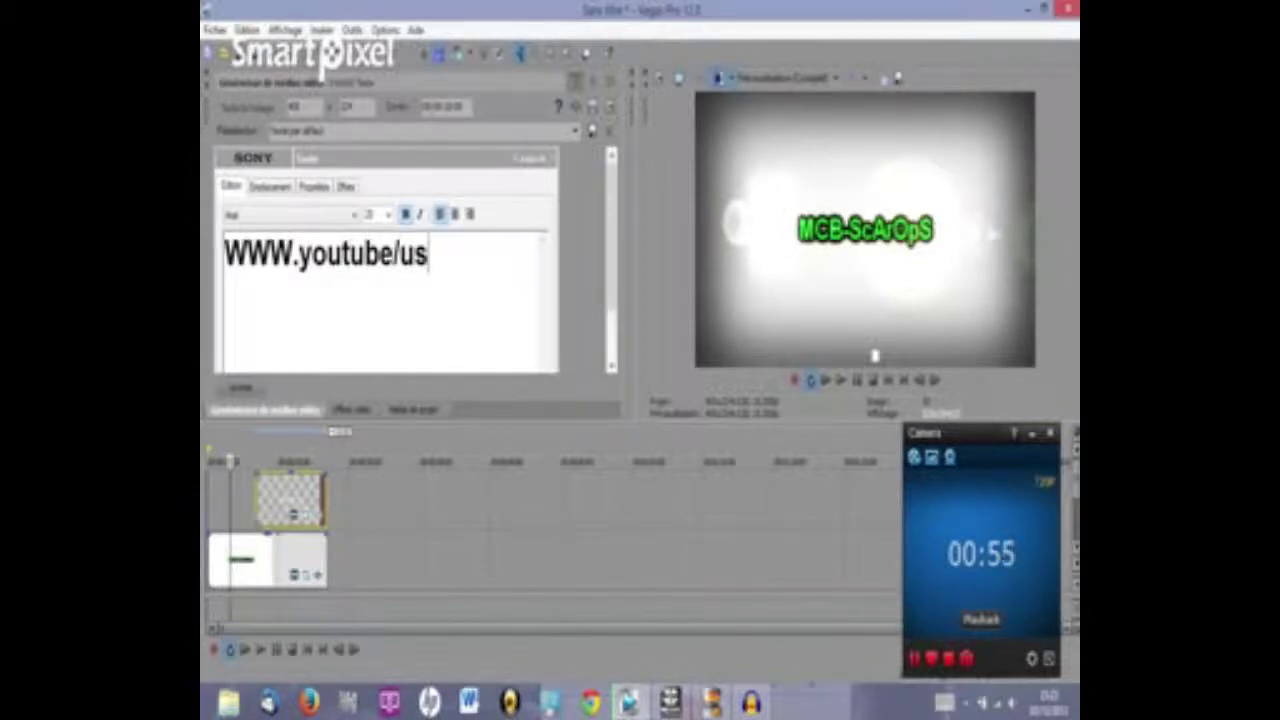
{"action": "type", "text": "er/MCB-"}
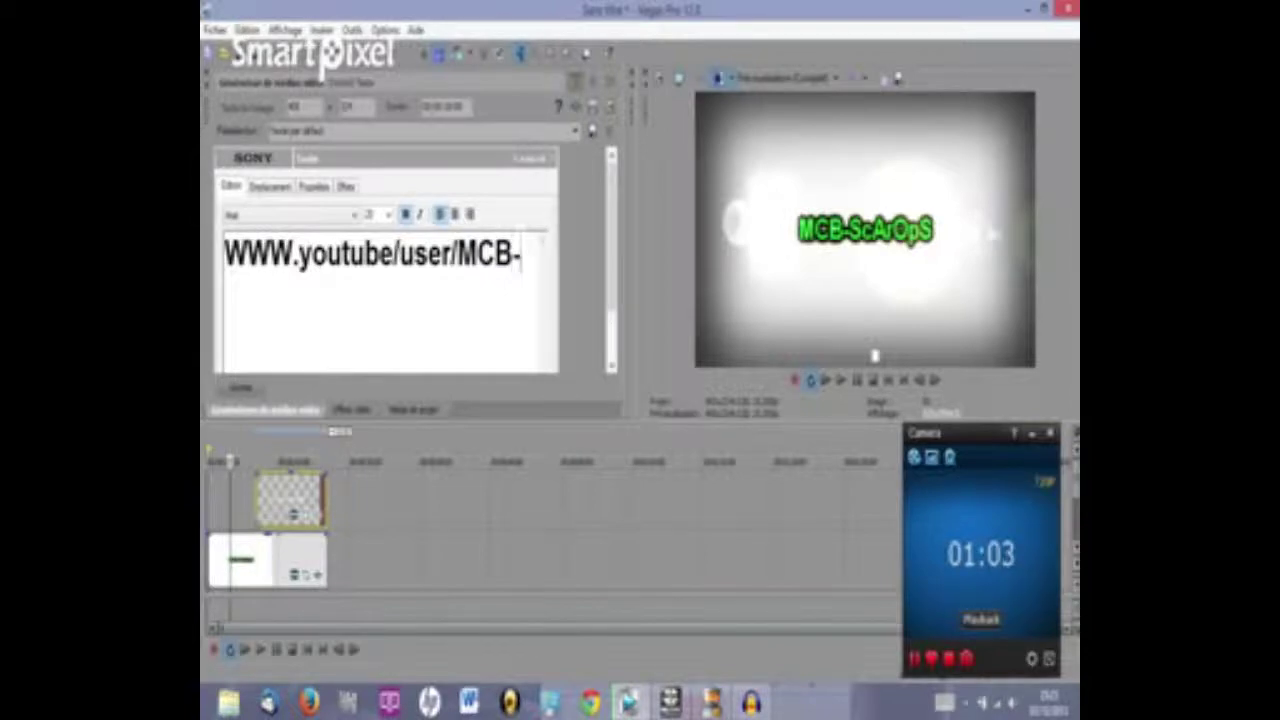
{"action": "type", "text": "ScA"}
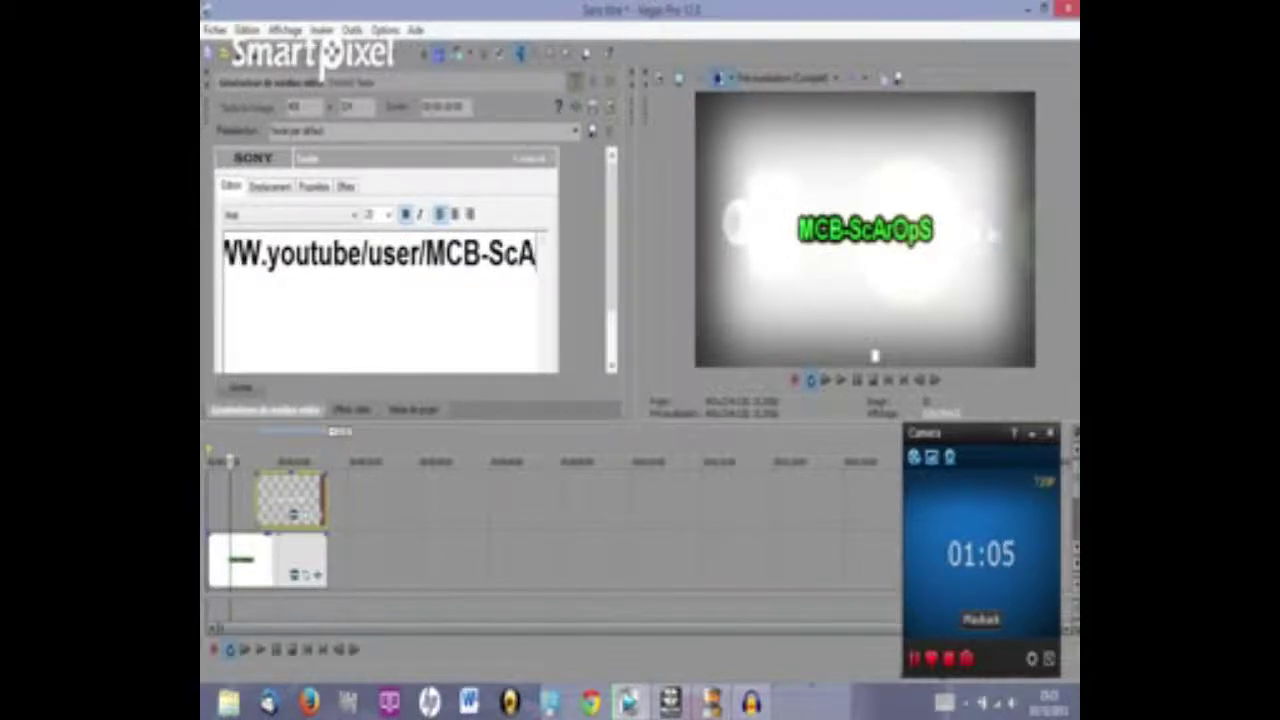
{"action": "type", "text": "rOpS"}
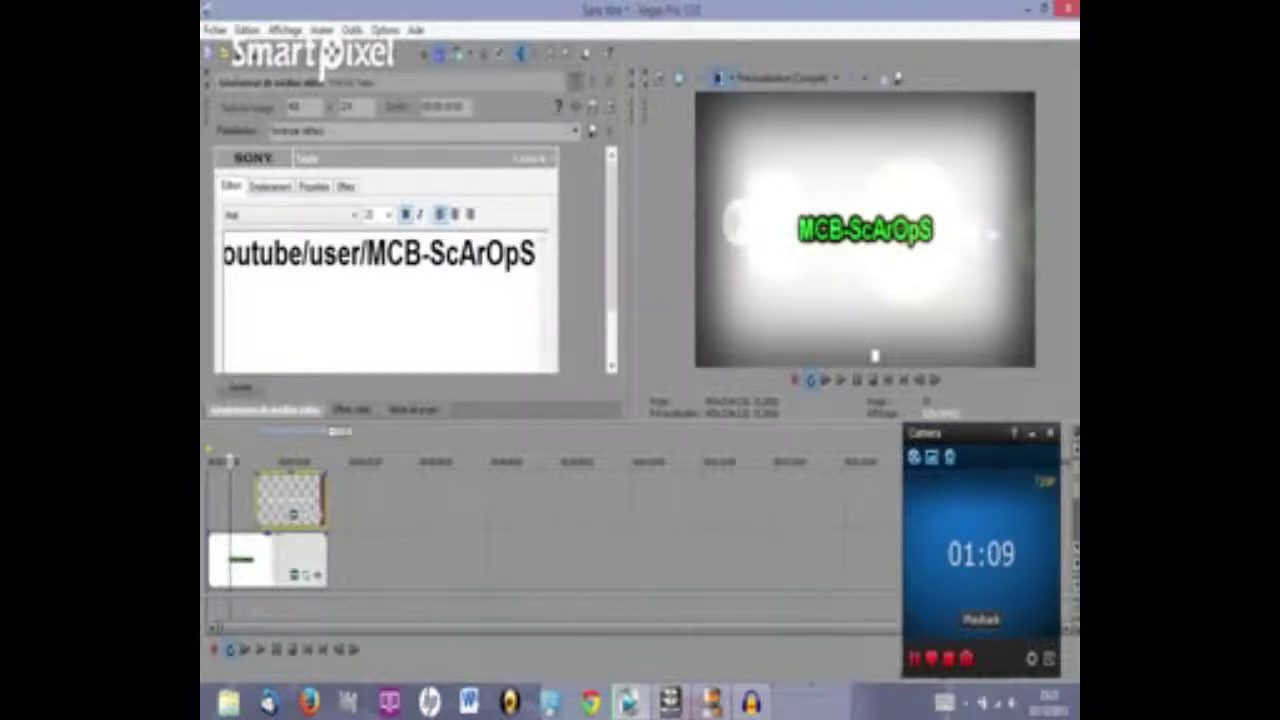
- Place the channel address text near the lower edge of the frame, below the title
{"action": "left_click", "coordinate": [270, 187]}
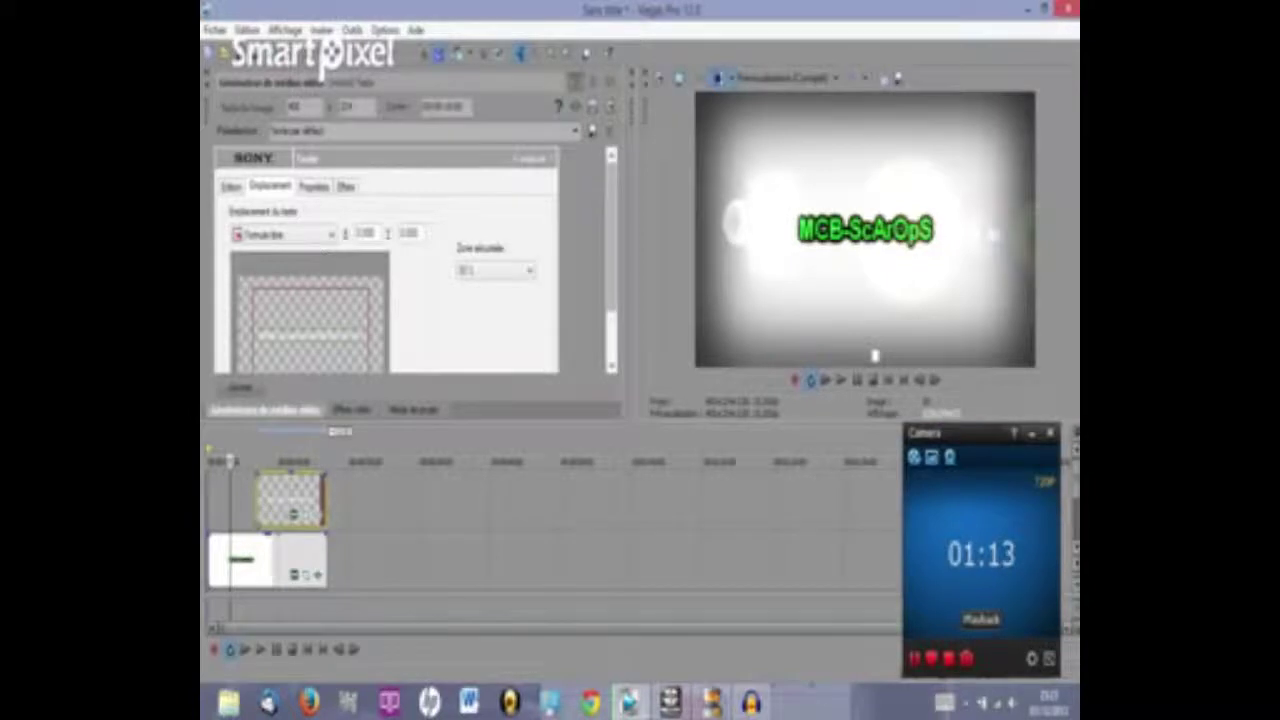
{"action": "scroll", "coordinate": [385, 260], "scroll_direction": "down", "scroll_amount": 1}
{"action": "left_click_drag", "start_coordinate": [310, 290], "coordinate": [313, 320]}
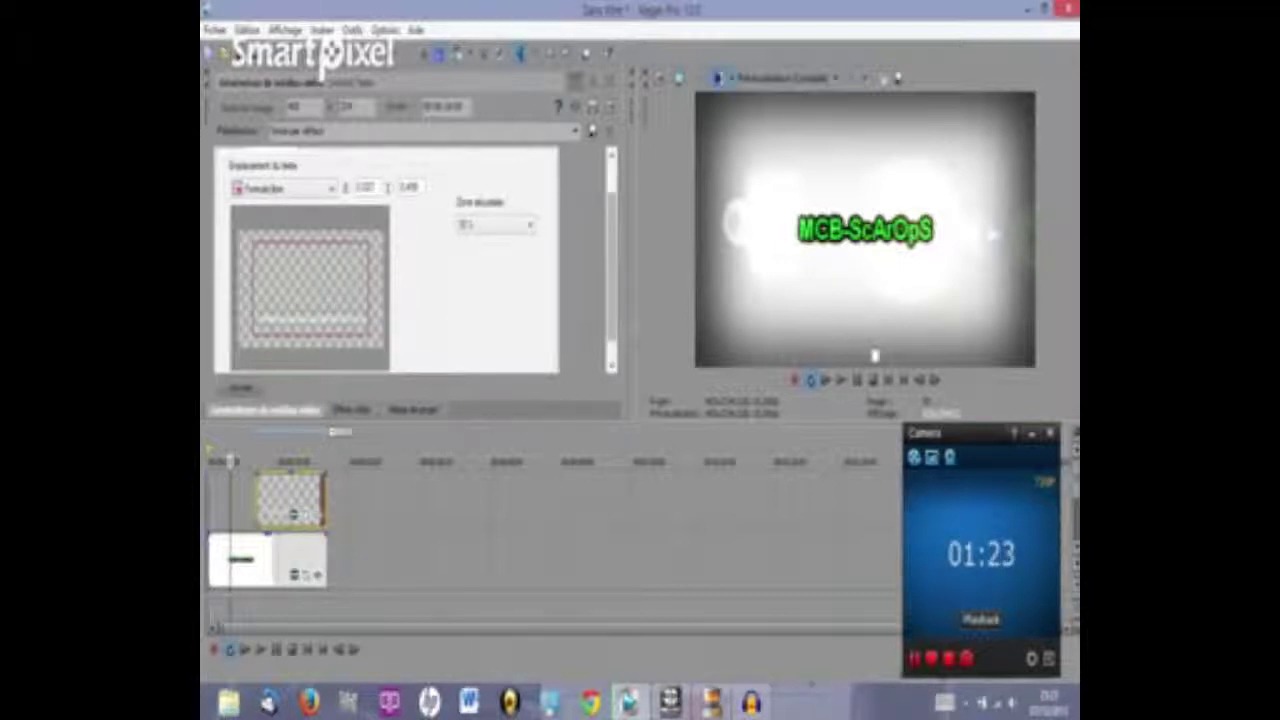
- Set the channel address text's colour to bright green, like the title
{"action": "left_click_drag", "start_coordinate": [613, 255], "coordinate": [613, 215]}
{"action": "left_click", "coordinate": [314, 187]}
{"action": "left_click_drag", "start_coordinate": [298, 280], "coordinate": [292, 287]}
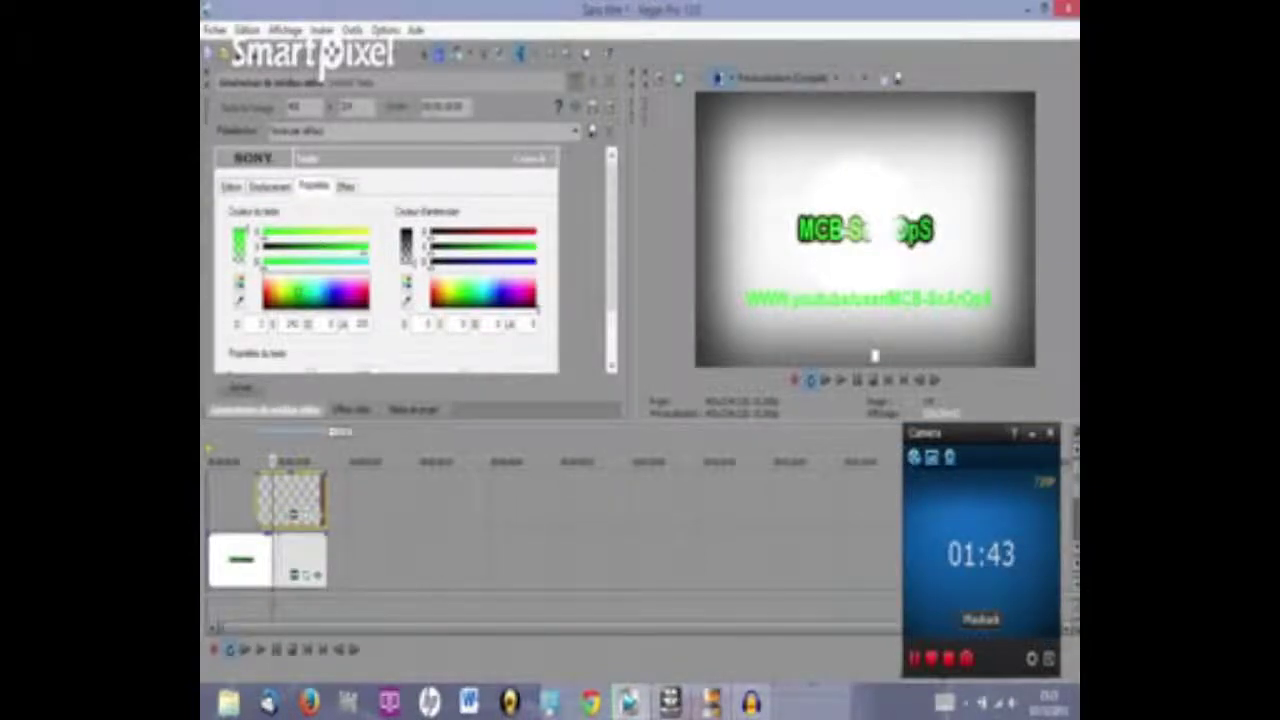
- Enable an outline on the channel address text, reduce its feathering to the minimum and colour it near-black
{"action": "left_click", "coordinate": [346, 187]}
{"action": "left_click", "coordinate": [233, 230]}
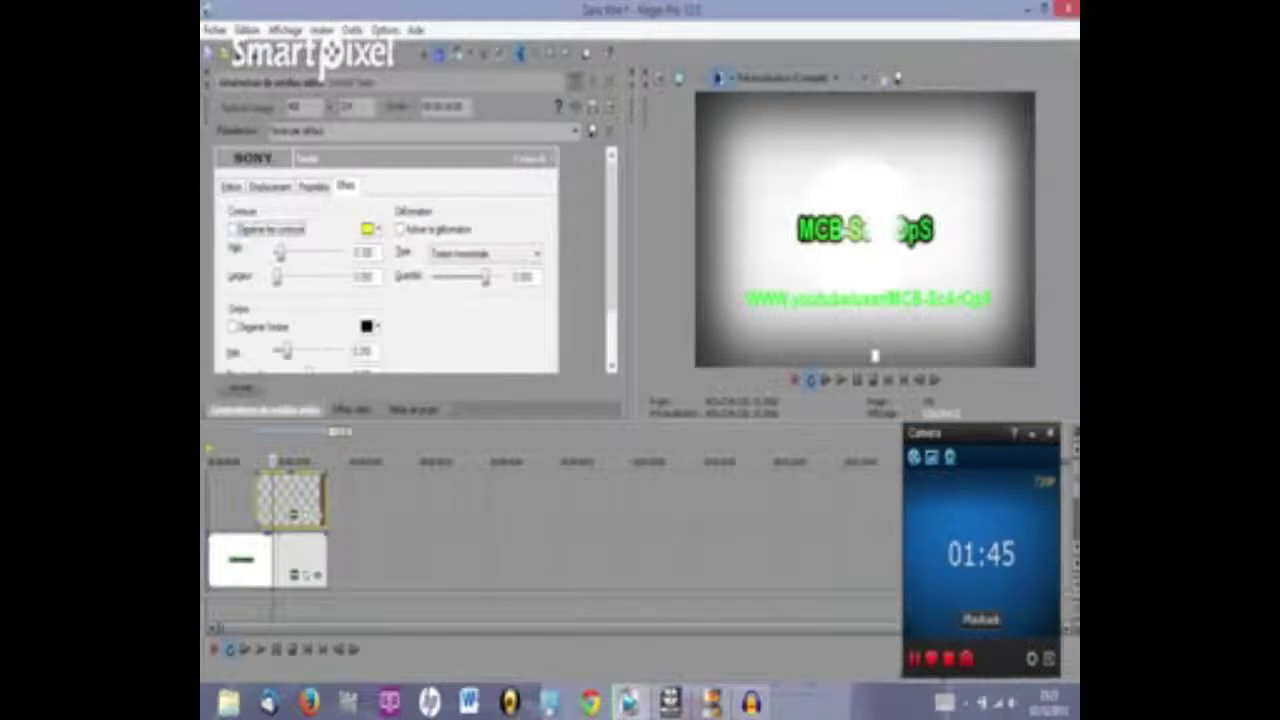
{"action": "left_click_drag", "start_coordinate": [280, 253], "coordinate": [273, 253]}
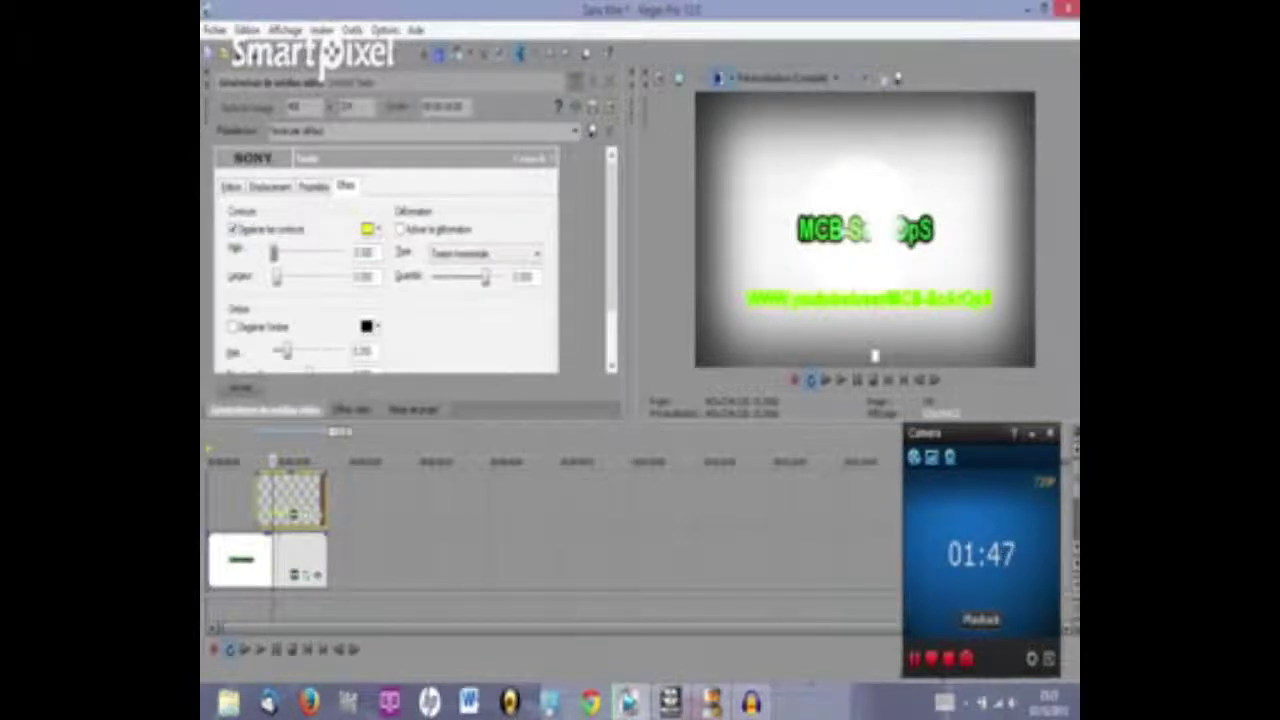
{"action": "left_click", "coordinate": [369, 230]}
{"action": "left_click", "coordinate": [458, 321]}
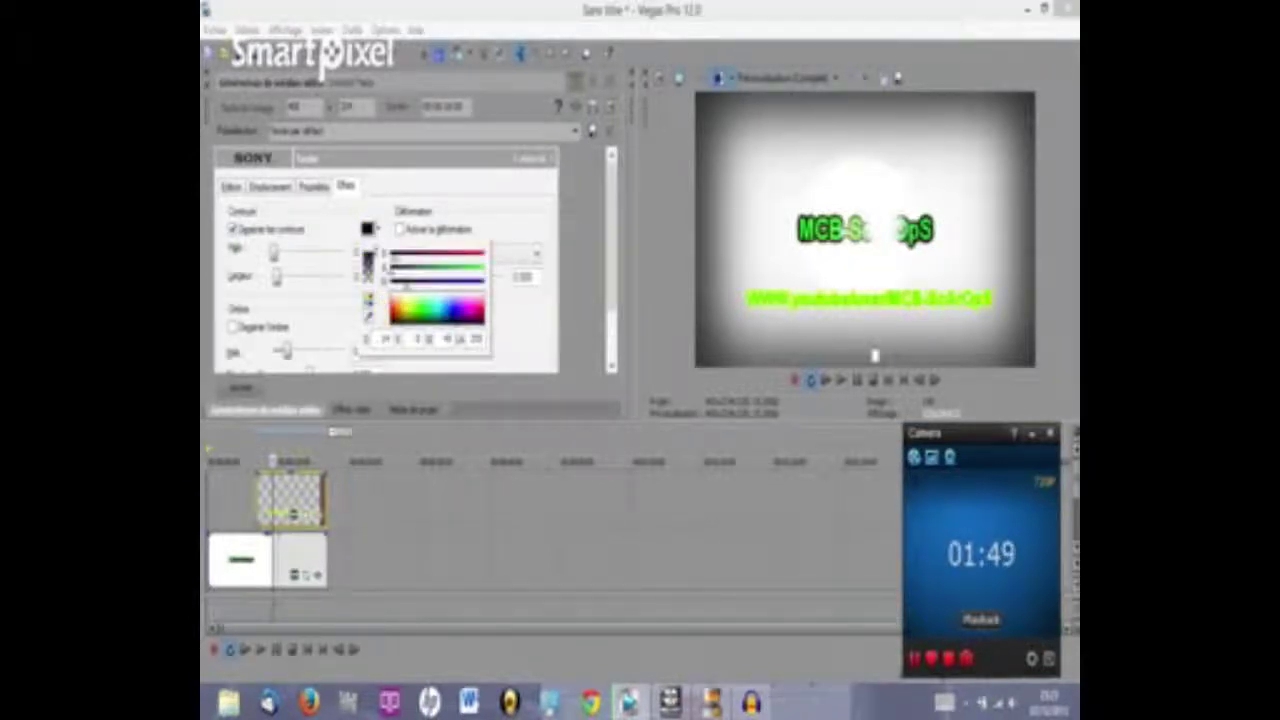
{"action": "left_click", "coordinate": [522, 325]}
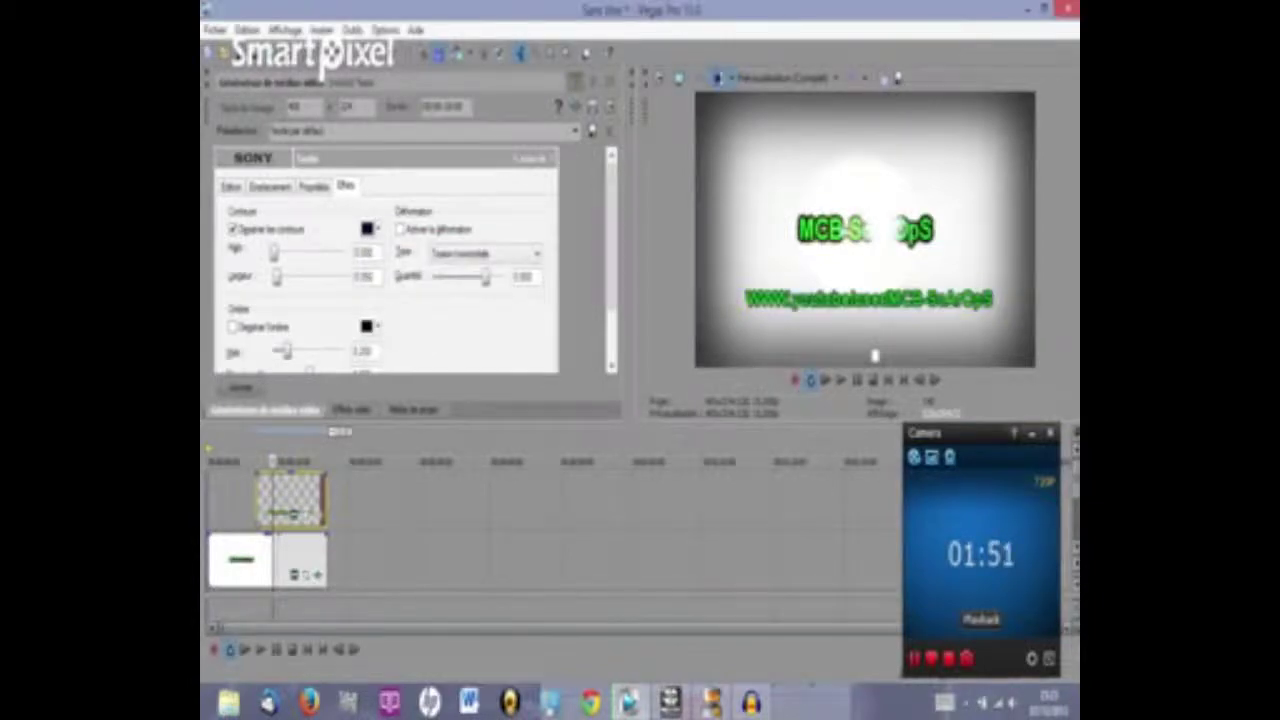
- Widen the text outline slightly, enable the black shadow and close the media generator
{"action": "mouse_move", "coordinate": [280, 277]}
{"action": "left_mouse_down"}
{"action": "mouse_move", "coordinate": [295, 277]}
{"action": "mouse_move", "coordinate": [283, 277]}
{"action": "left_mouse_up"}
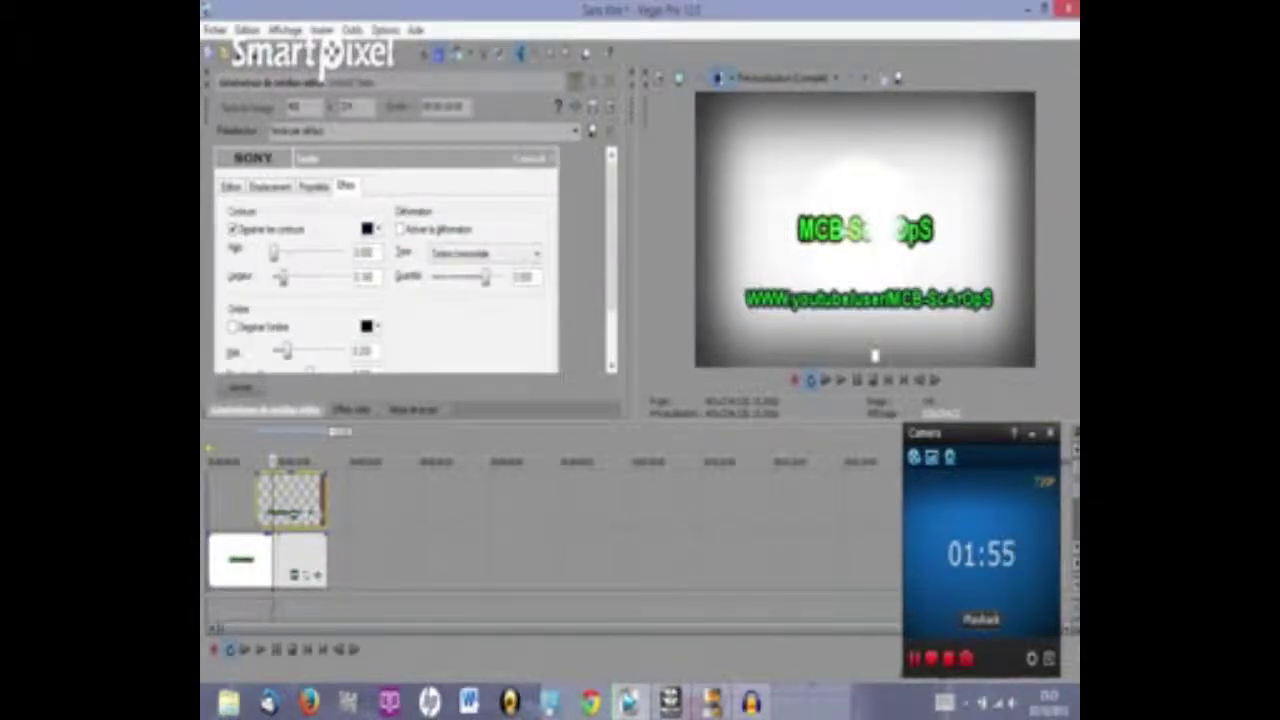
{"action": "left_click", "coordinate": [233, 327]}
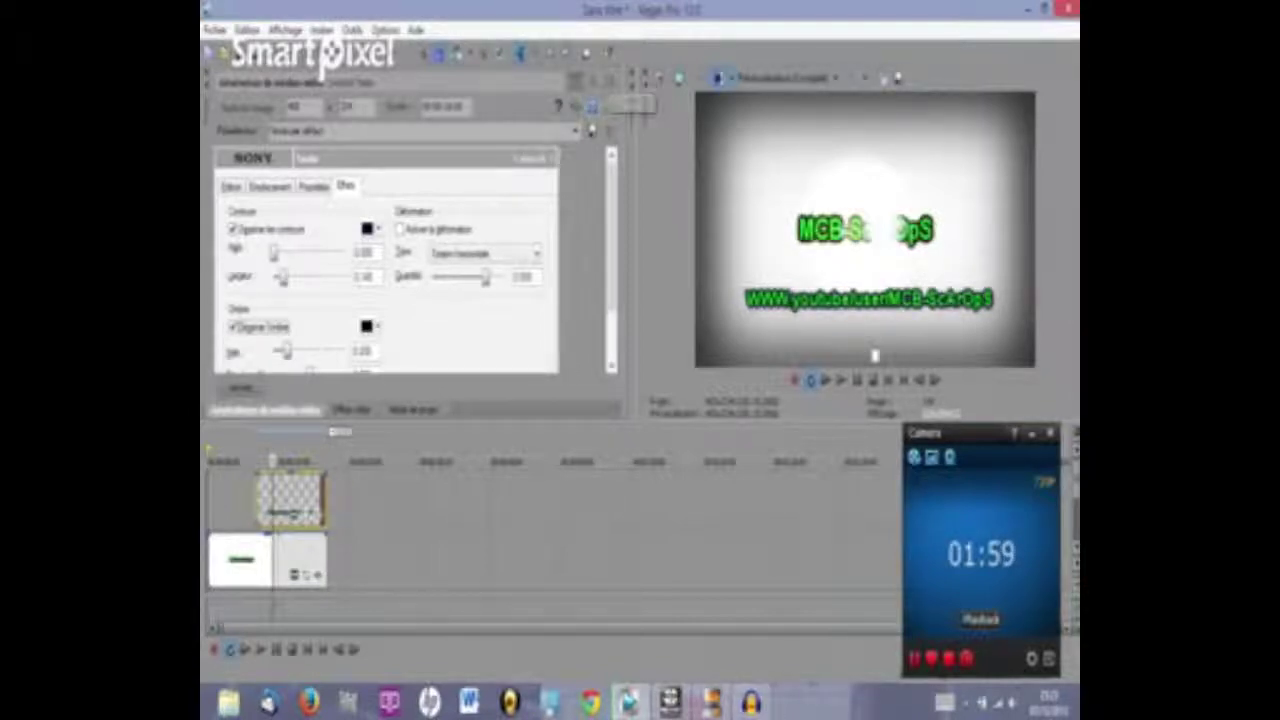
{"action": "left_click", "coordinate": [610, 82]}
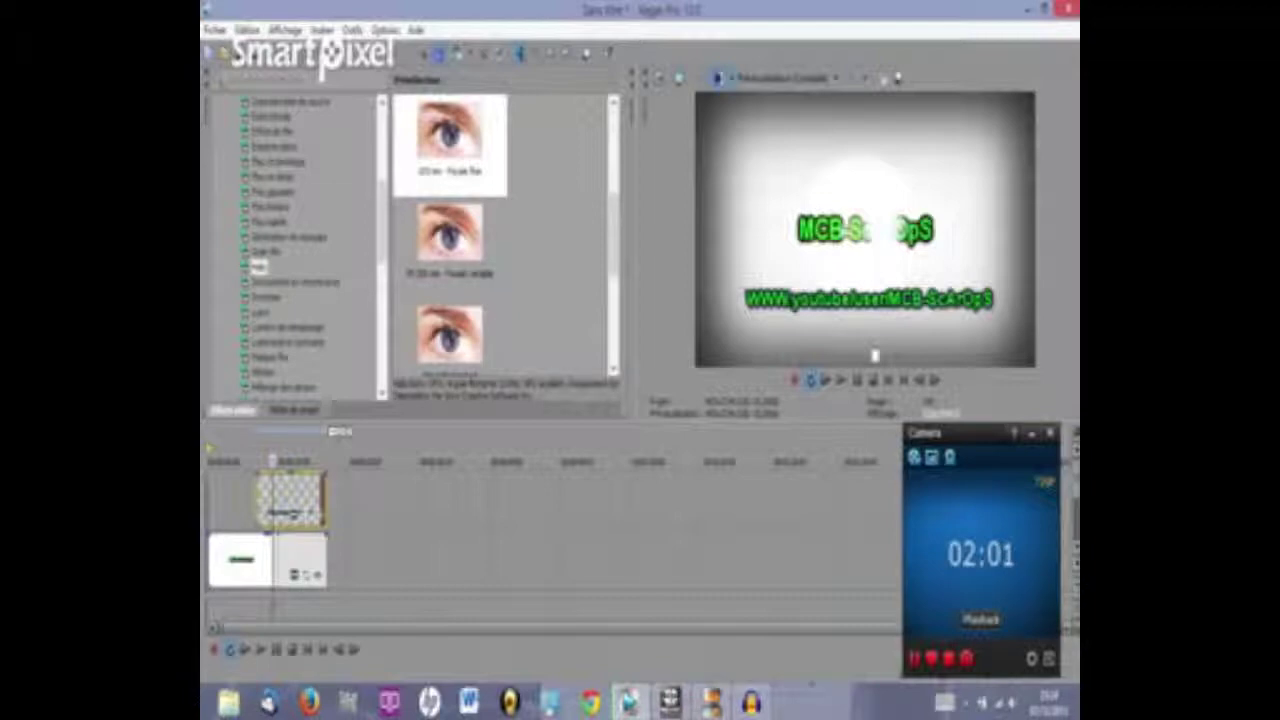
- Raise the intensity of the title clip's halo slightly and close the effect settings
{"action": "left_click", "coordinate": [317, 575]}
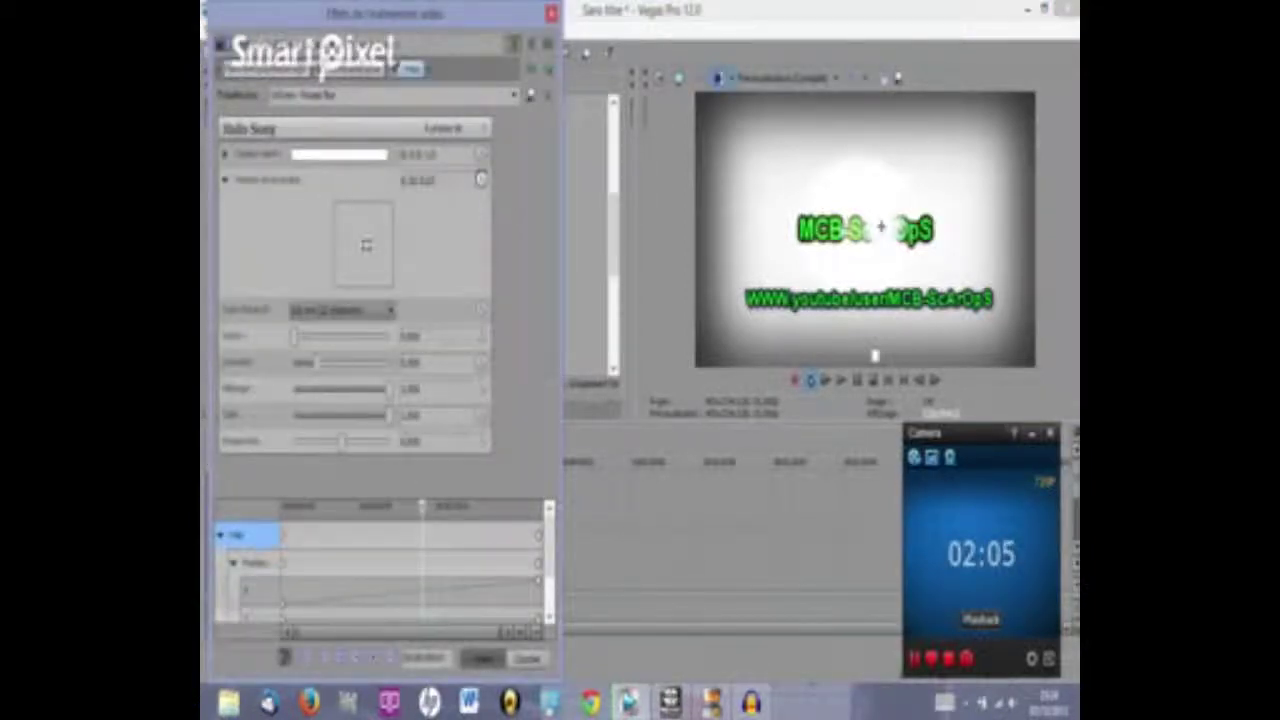
{"action": "left_click_drag", "start_coordinate": [325, 362], "coordinate": [332, 362]}
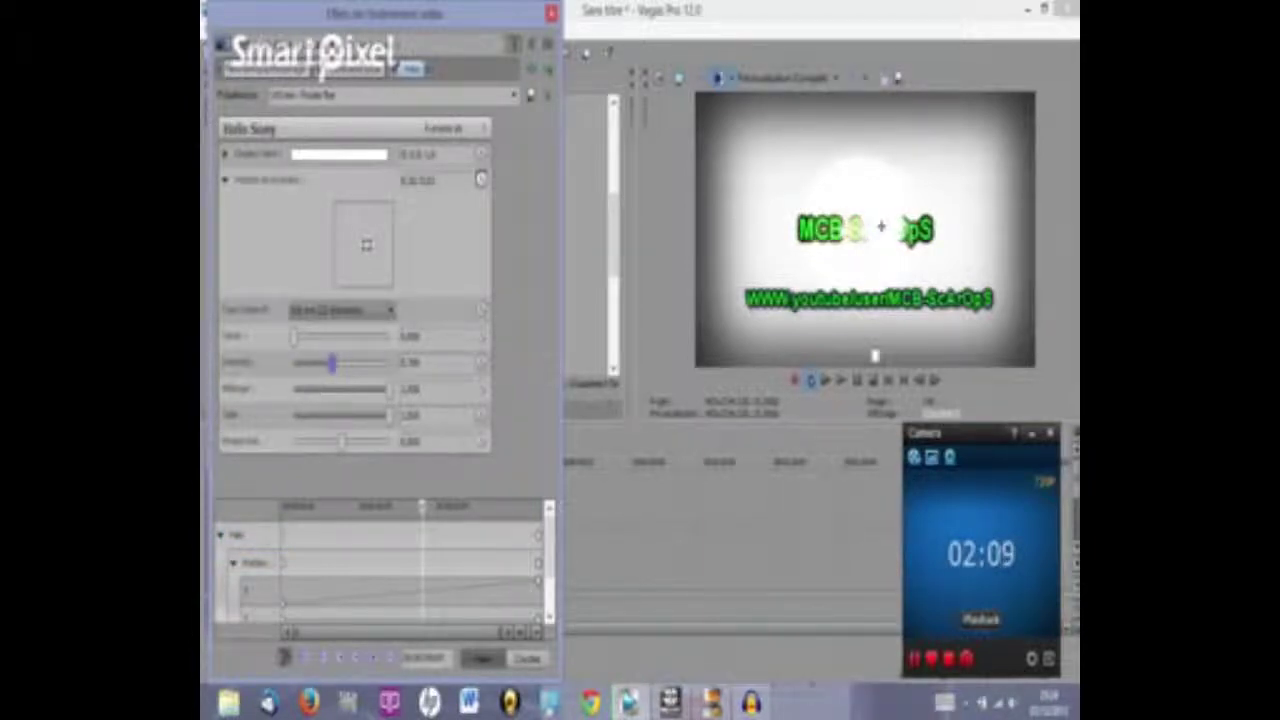
{"action": "left_click", "coordinate": [551, 13]}
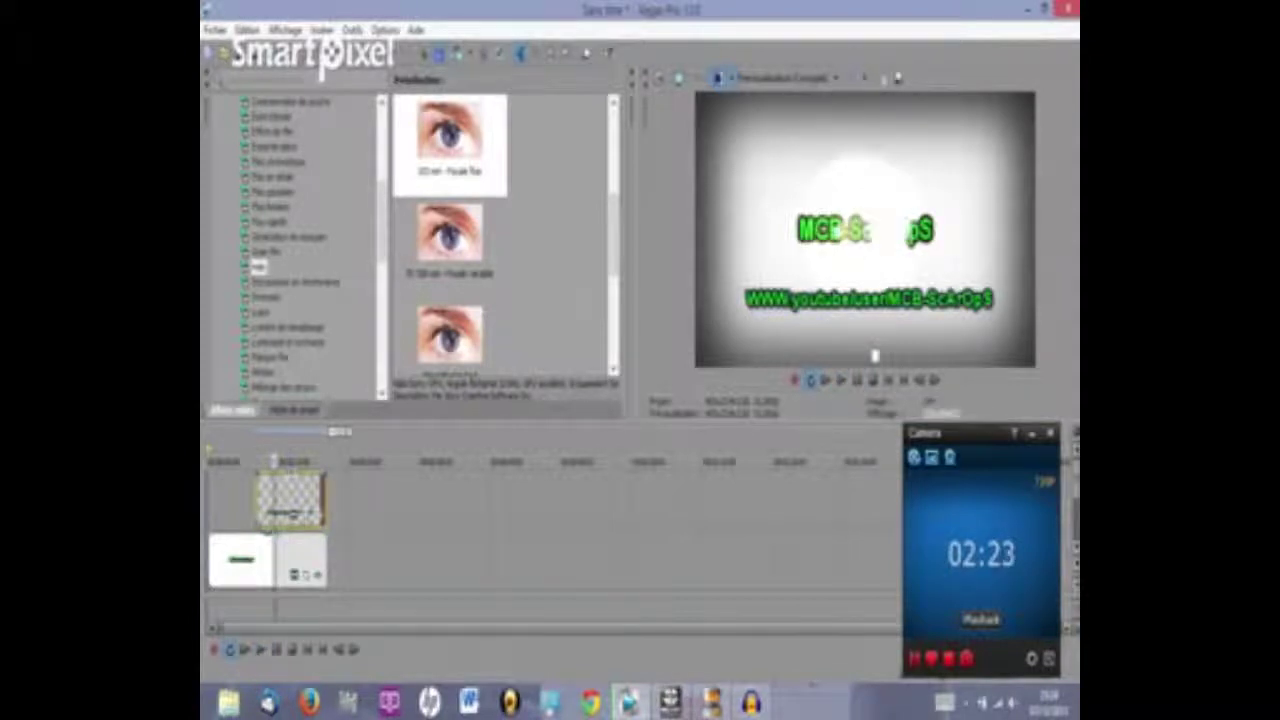
{"action": "left_click", "coordinate": [318, 575]}
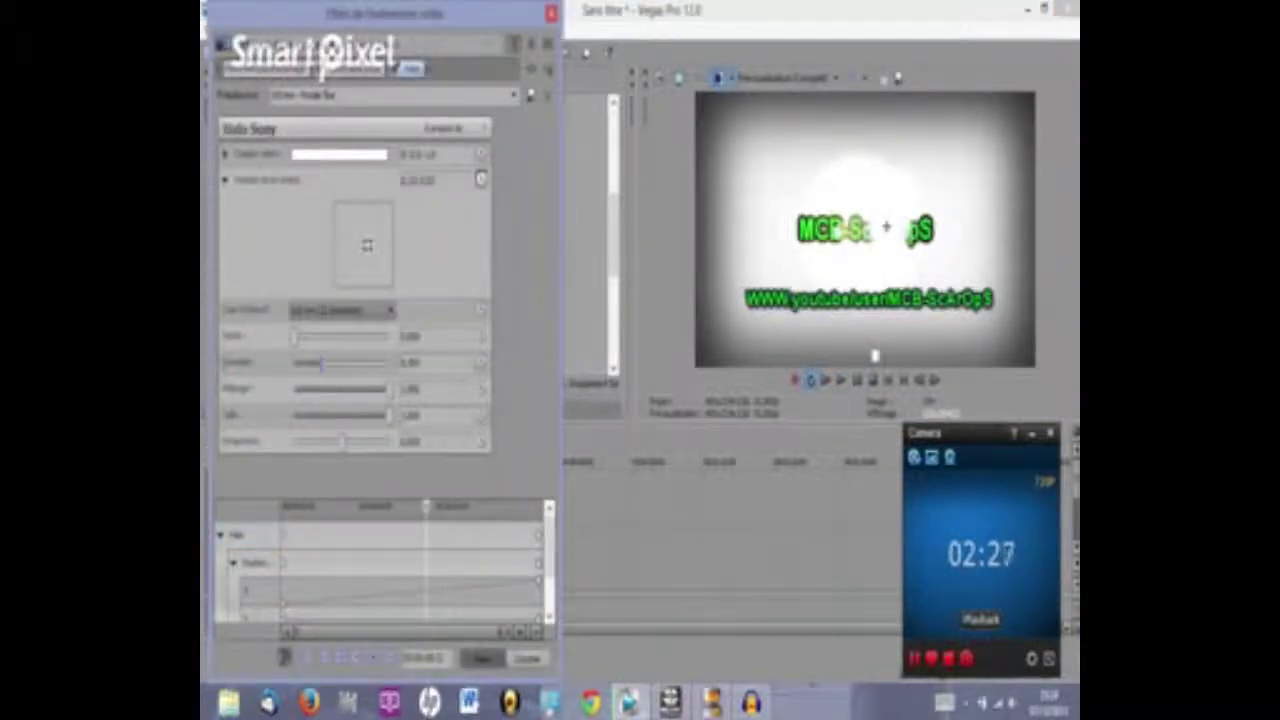
{"action": "left_click", "coordinate": [551, 13]}
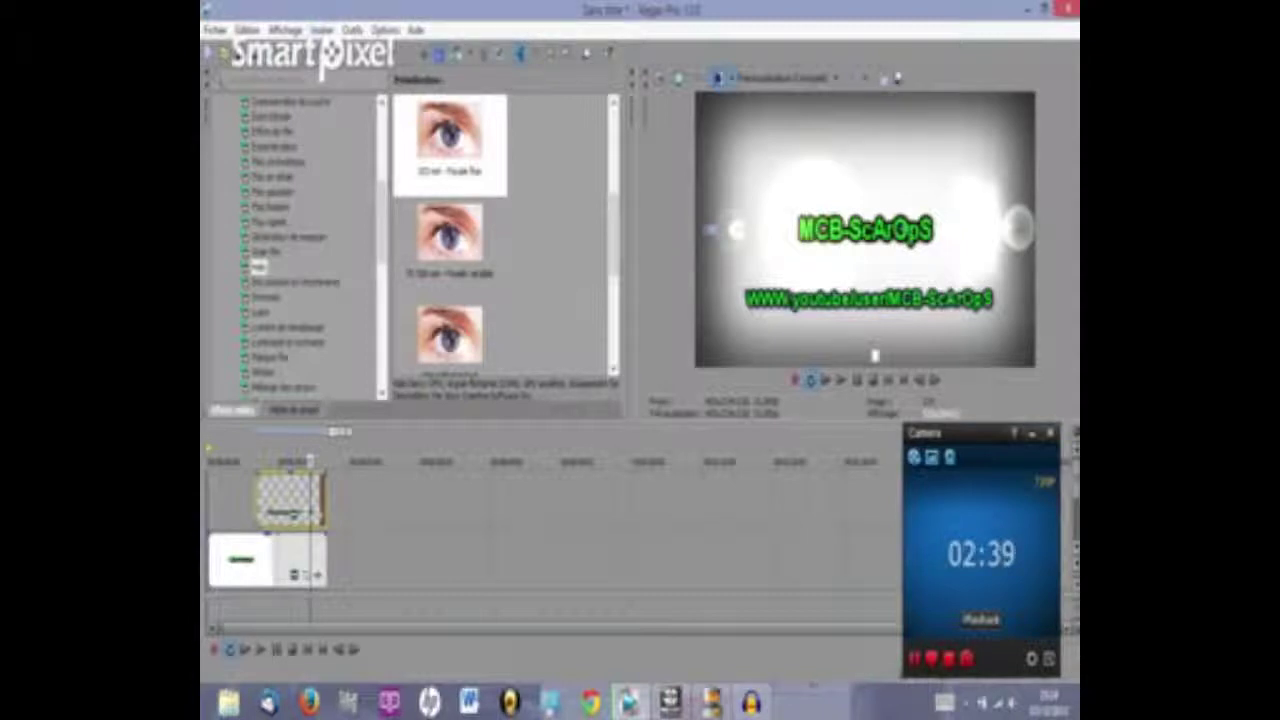
- Insert an audio track and resize the editor window so the music files on the desktop are reachable
{"action": "left_click", "coordinate": [322, 29]}
{"action": "left_click", "coordinate": [270, 99]}
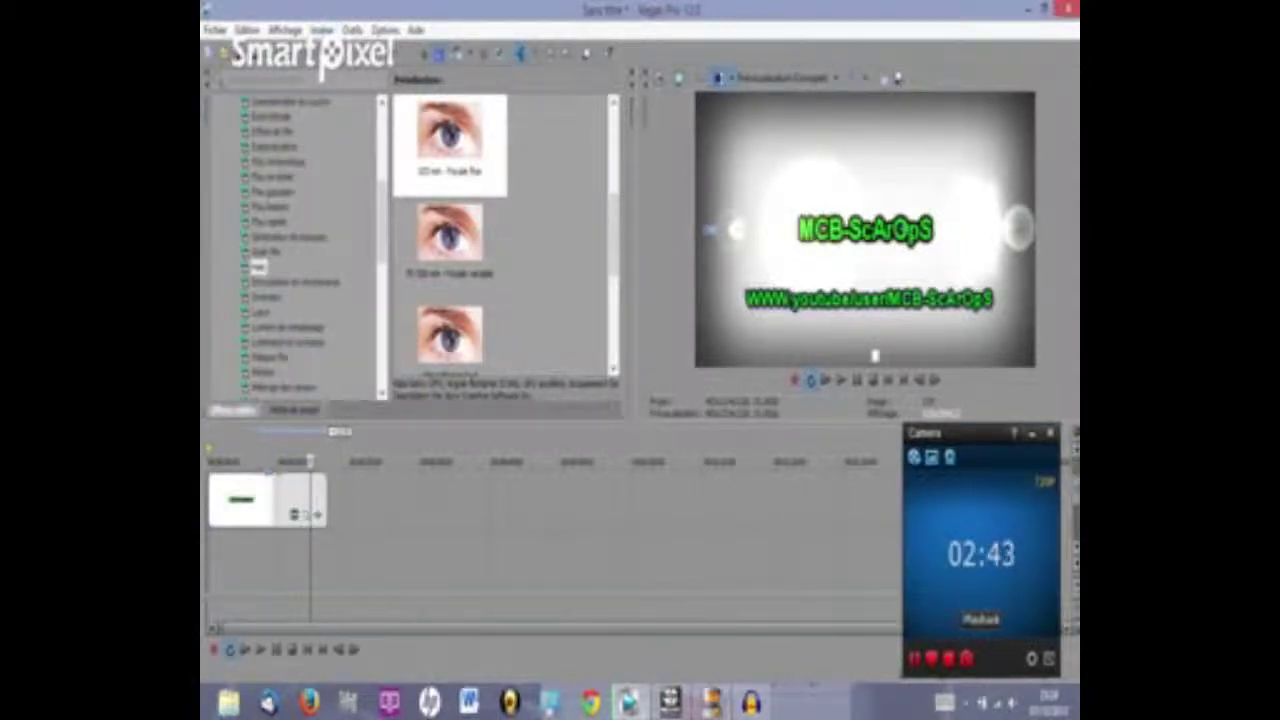
{"action": "left_click", "coordinate": [1046, 8]}
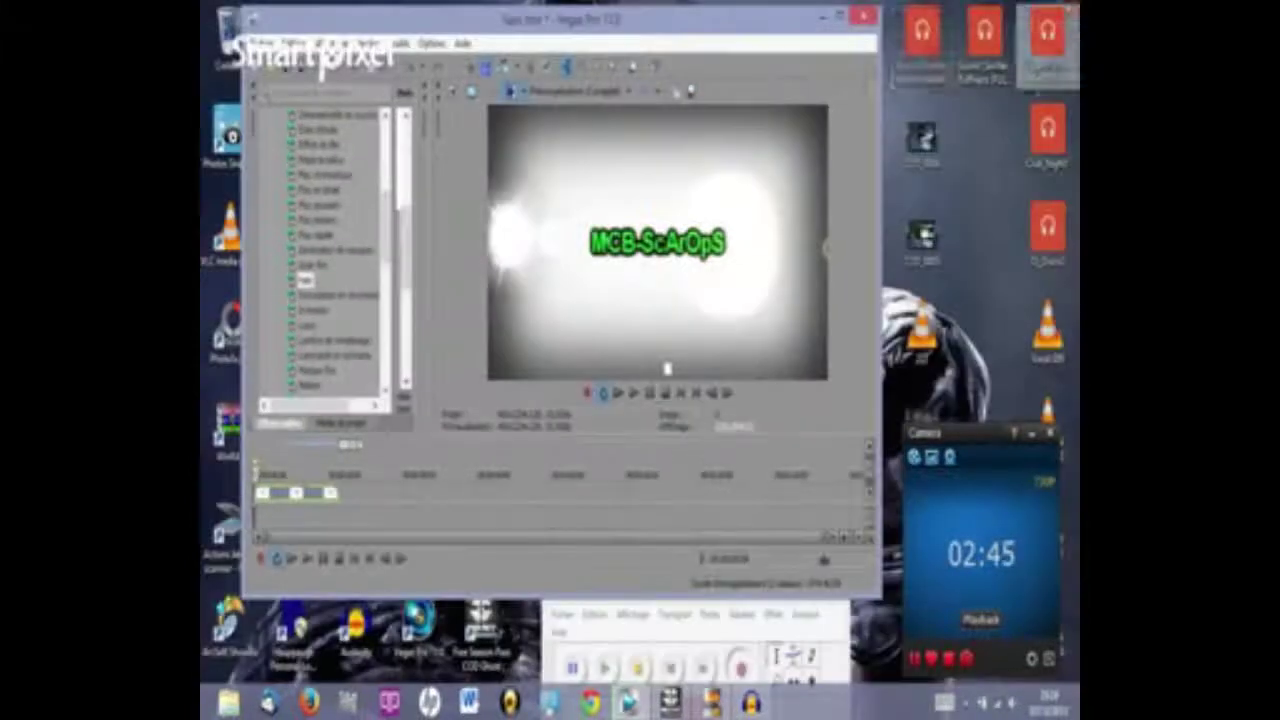
{"action": "left_click_drag", "start_coordinate": [560, 18], "coordinate": [438, 44]}
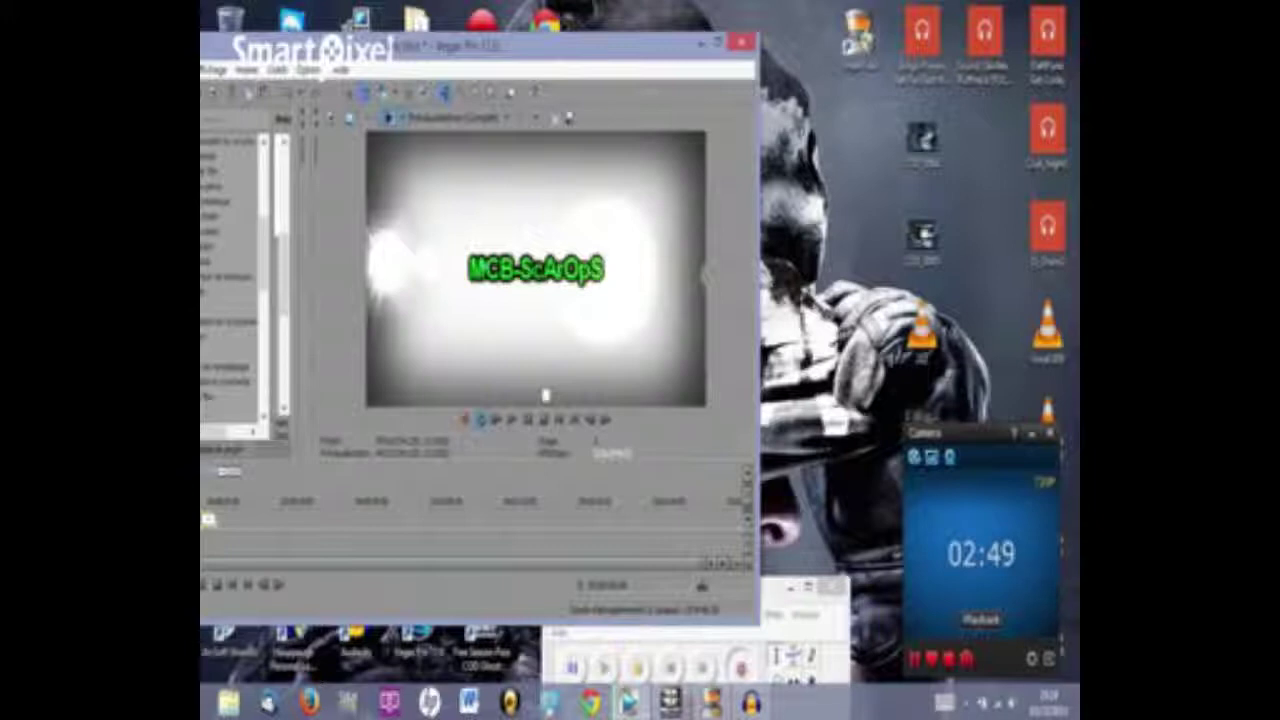
{"action": "mouse_move", "coordinate": [985, 40]}
{"action": "left_mouse_down"}
{"action": "mouse_move", "coordinate": [943, 258]}
{"action": "mouse_move", "coordinate": [869, 320]}
{"action": "mouse_move", "coordinate": [986, 45]}
{"action": "left_mouse_up"}
{"action": "left_click_drag", "start_coordinate": [450, 622], "coordinate": [450, 700]}
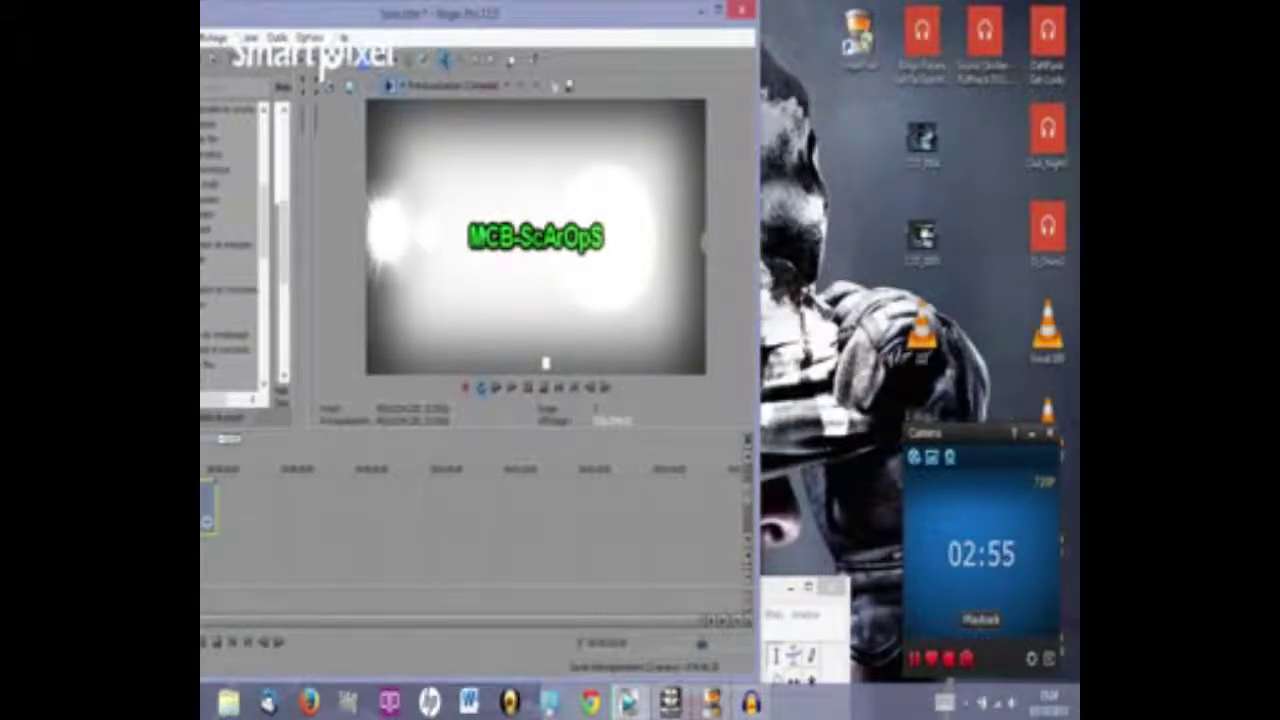
- Add the middle music file of the desktop's upper row to the start of the audio track and maximize the editor
{"action": "left_click_drag", "start_coordinate": [570, 14], "coordinate": [678, 14]}
{"action": "left_click", "coordinate": [985, 44]}
{"action": "left_click", "coordinate": [678, 14]}
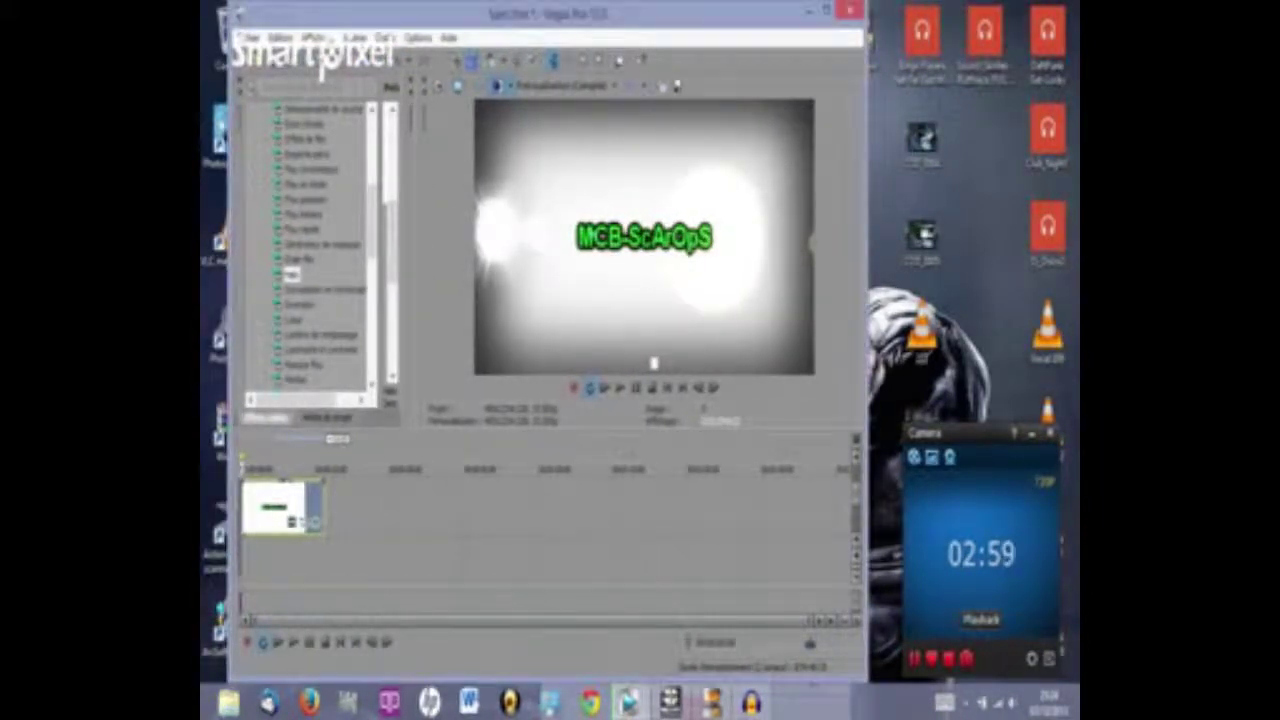
{"action": "left_click_drag", "start_coordinate": [985, 44], "coordinate": [246, 560]}
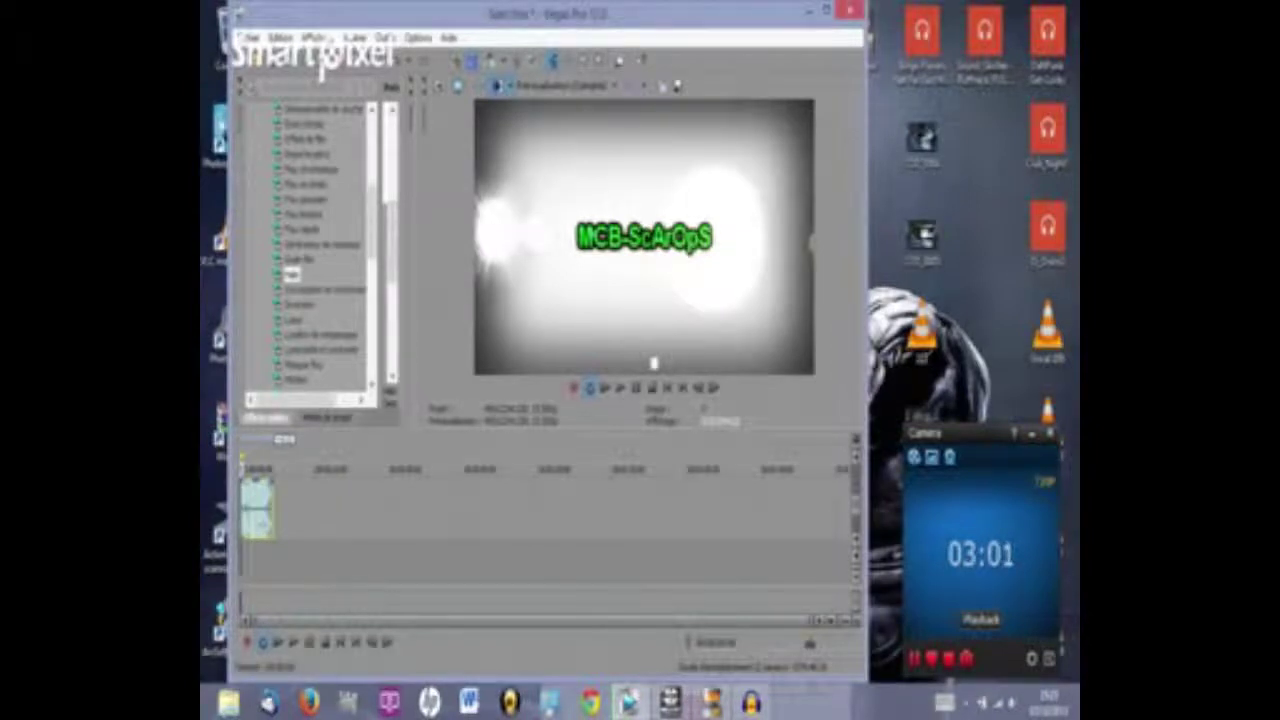
{"action": "left_click", "coordinate": [826, 10]}
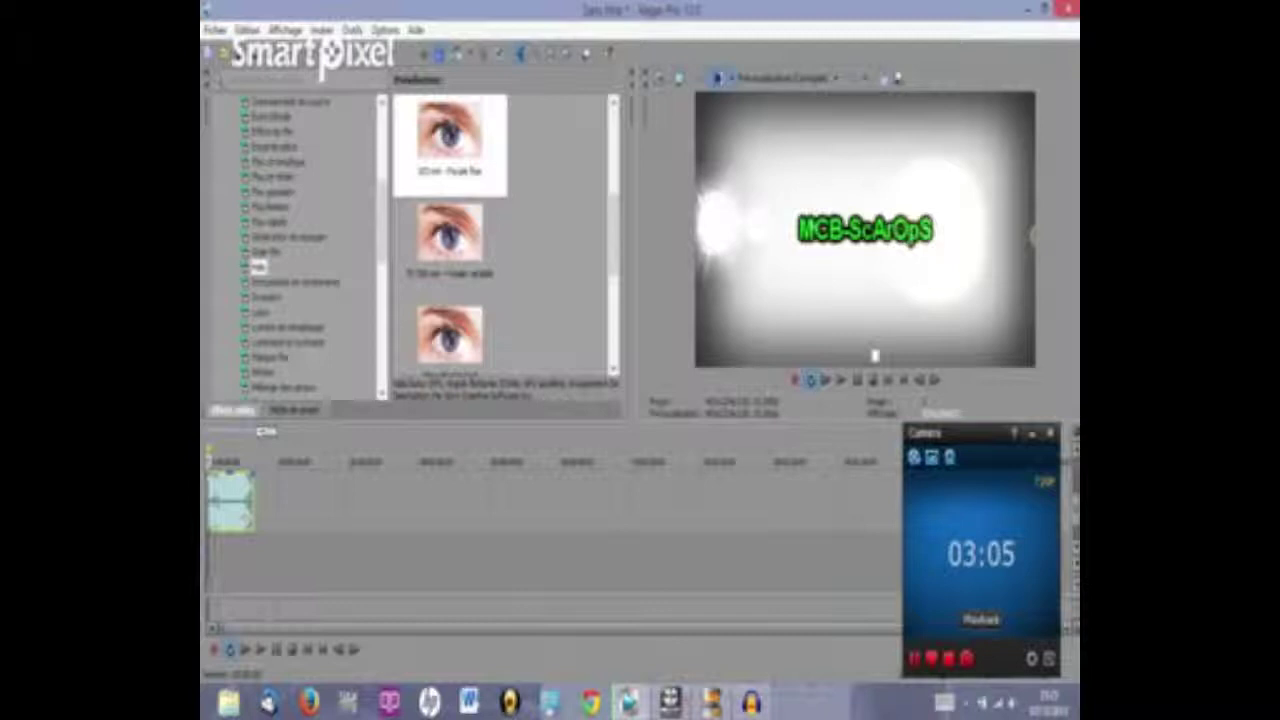
- Select the time range spanning the whole intro, review the Windows Media Video render templates and close the render settings
{"action": "scroll", "coordinate": [552, 532], "scroll_direction": "up", "scroll_amount": 3}
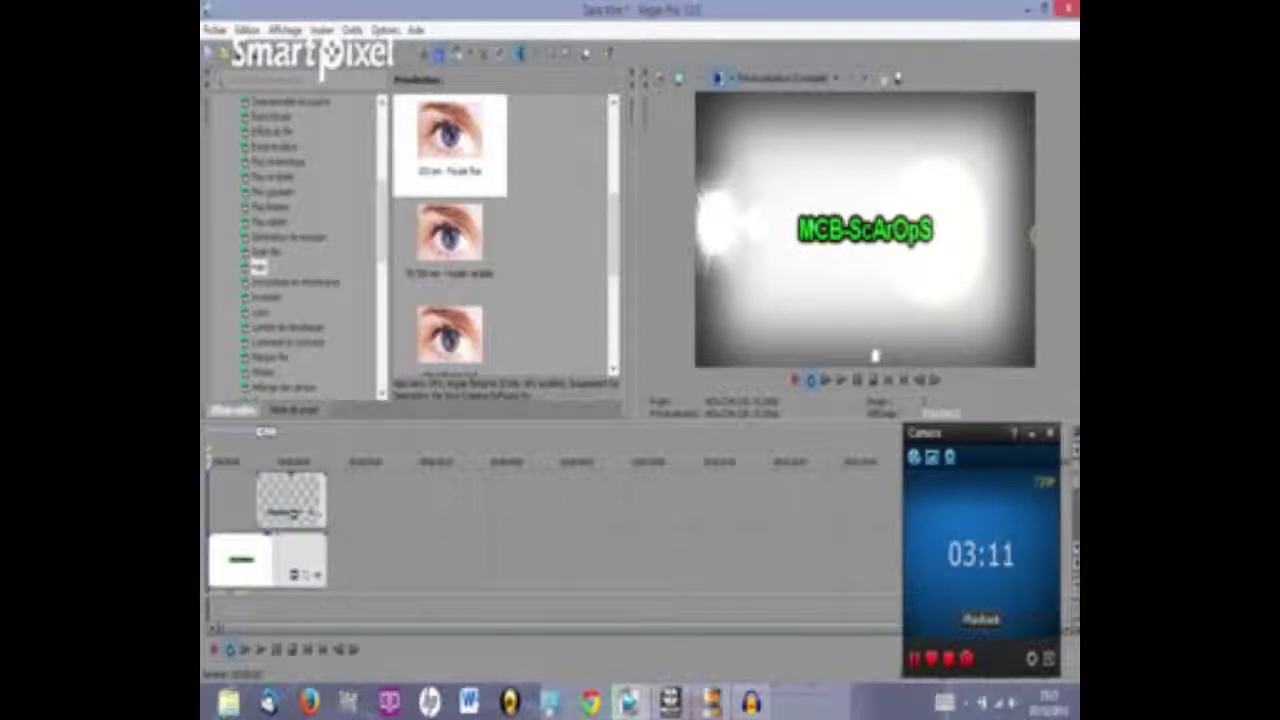
{"action": "left_click_drag", "start_coordinate": [209, 456], "coordinate": [326, 456]}
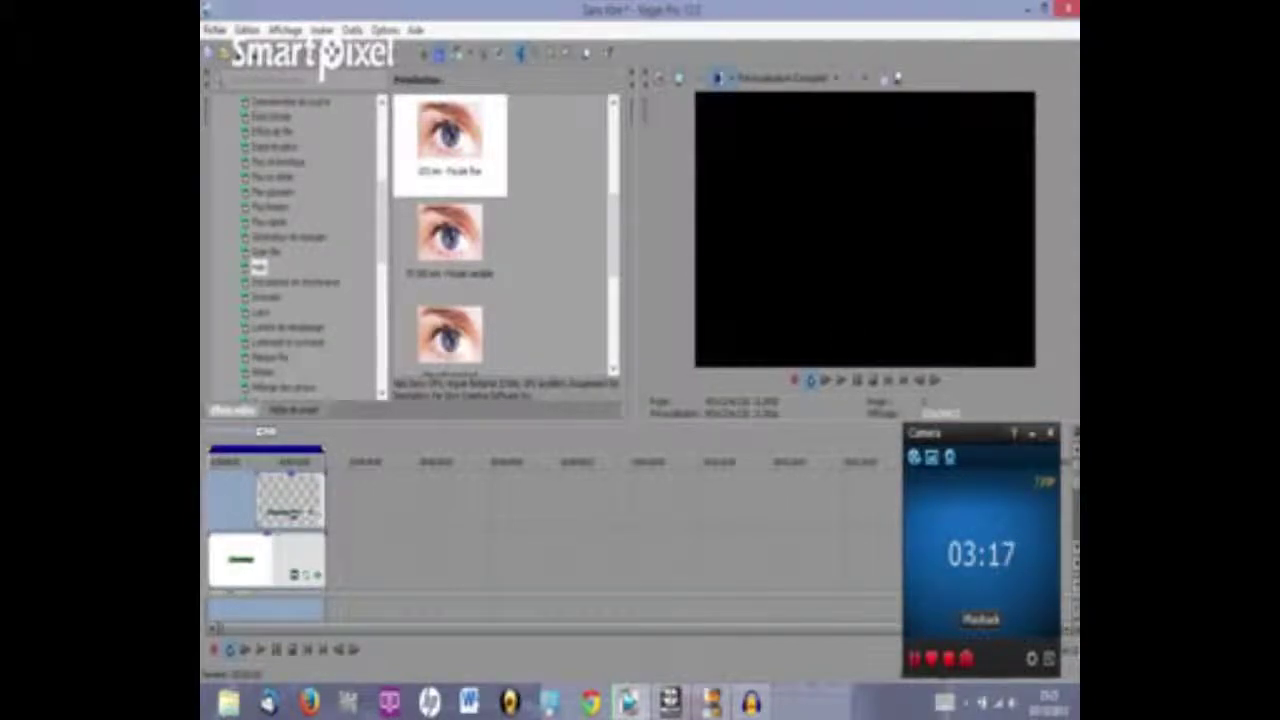
{"action": "left_click", "coordinate": [215, 30]}
{"action": "left_click", "coordinate": [252, 163]}
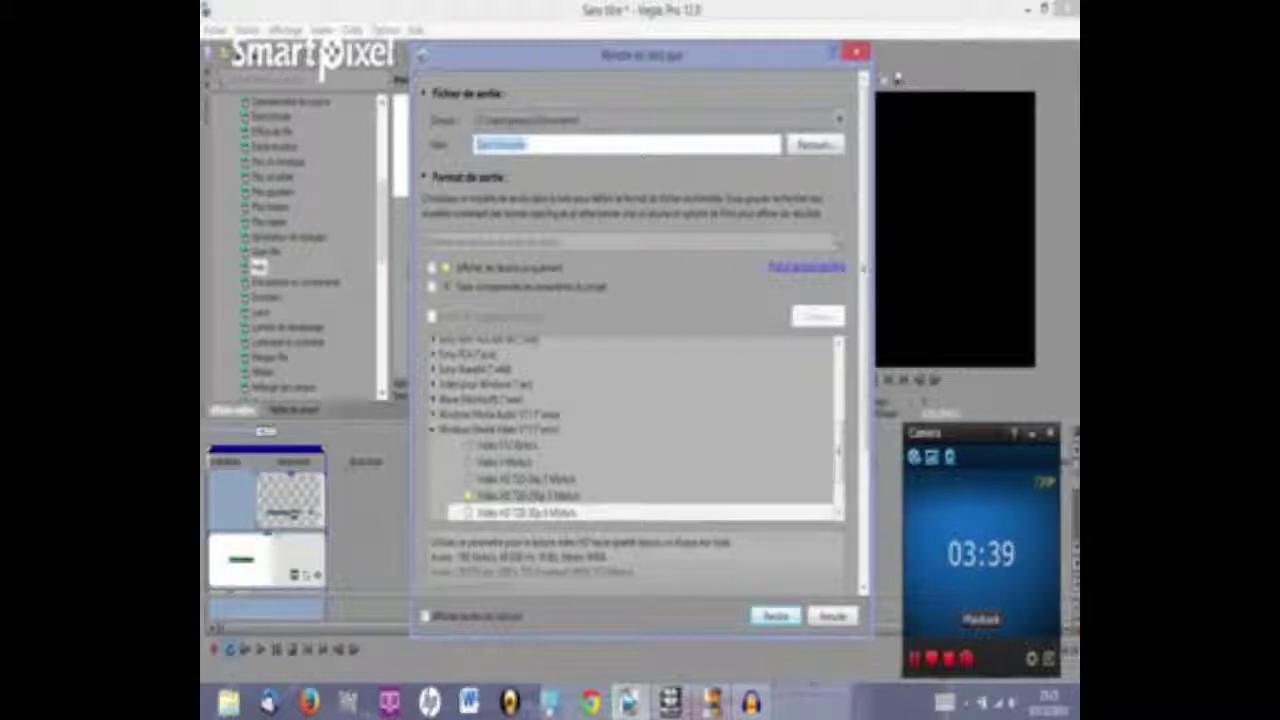
{"action": "left_click", "coordinate": [856, 52]}
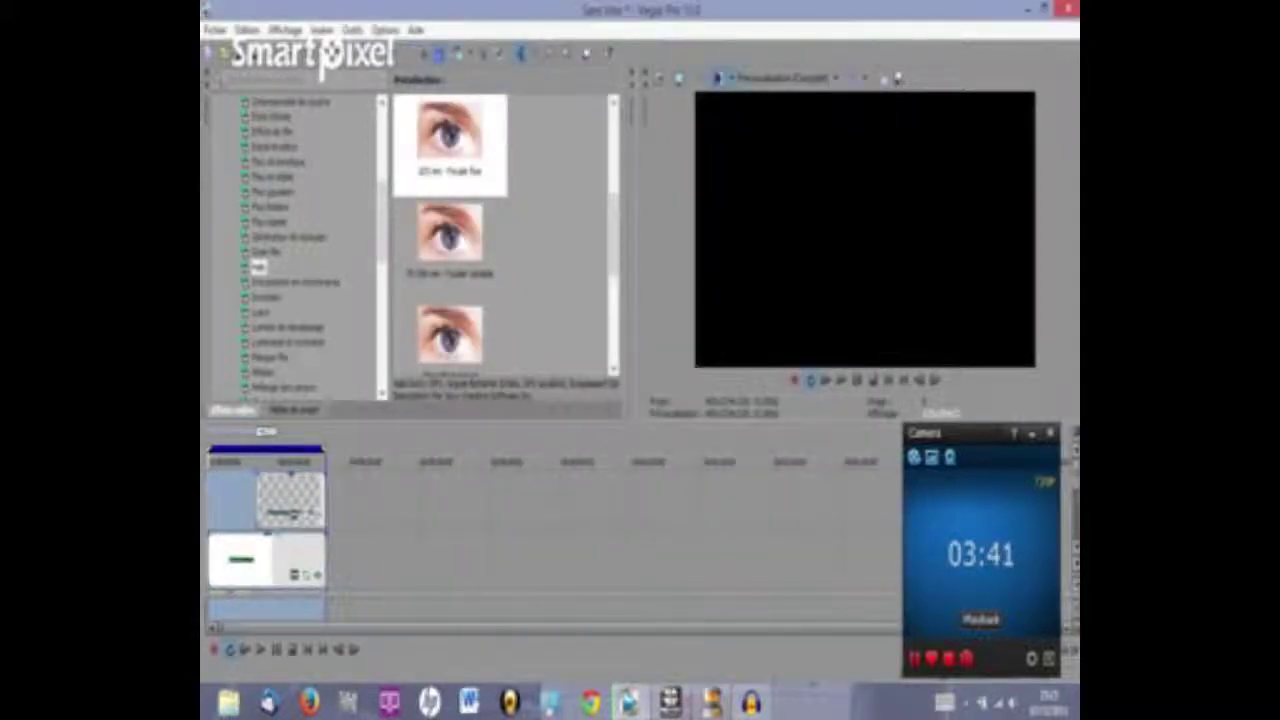
- Switch to Audacity and move its window up until its recording controls are fully accessible
{"action": "left_click", "coordinate": [751, 702]}
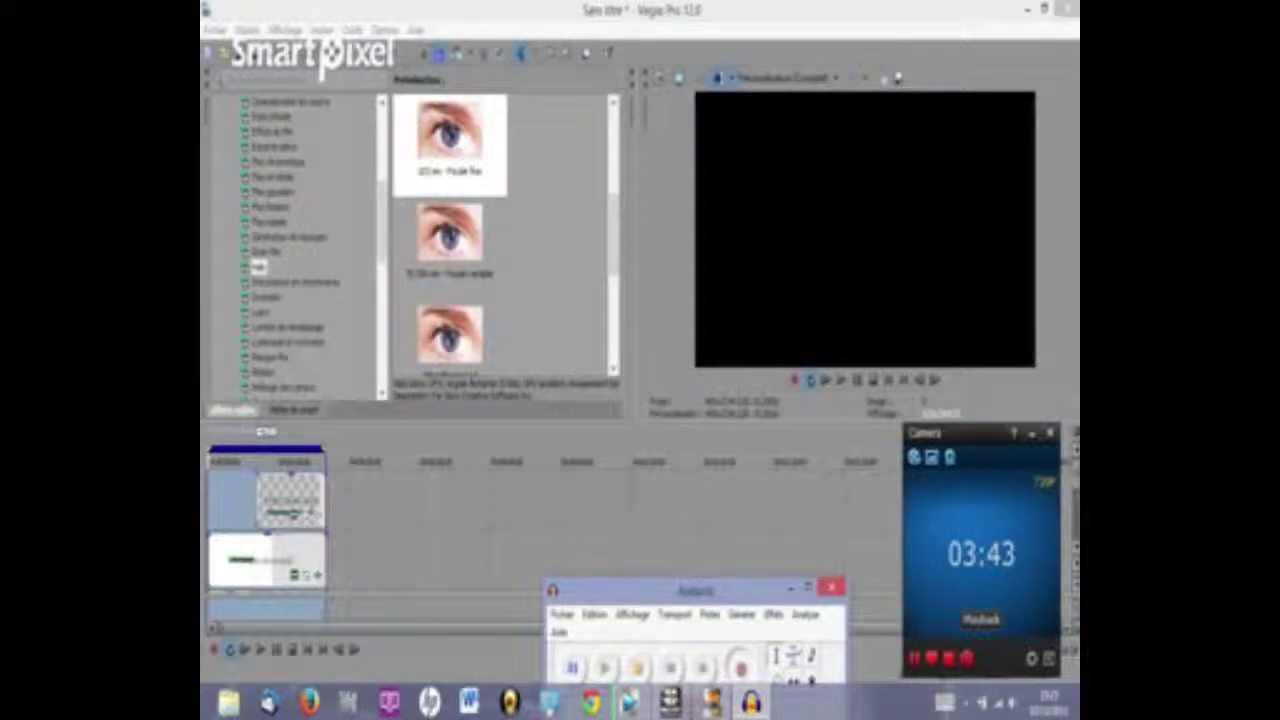
{"action": "left_click_drag", "start_coordinate": [715, 589], "coordinate": [695, 539]}
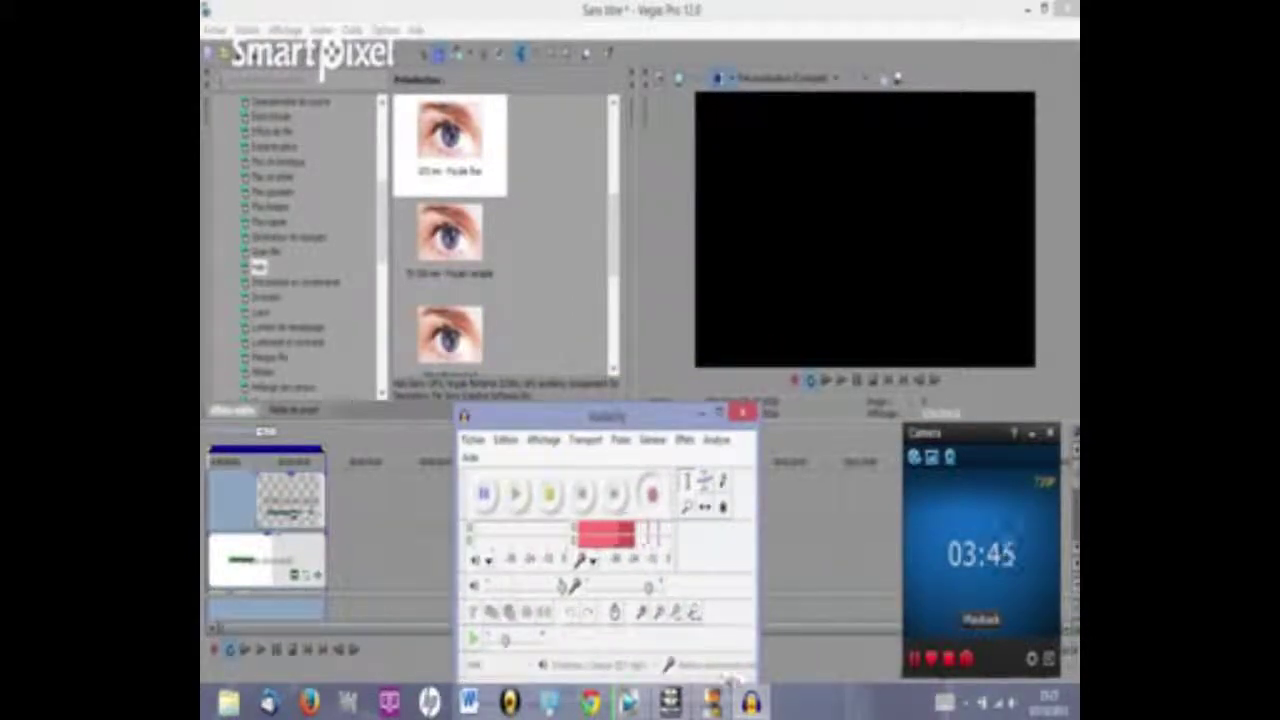